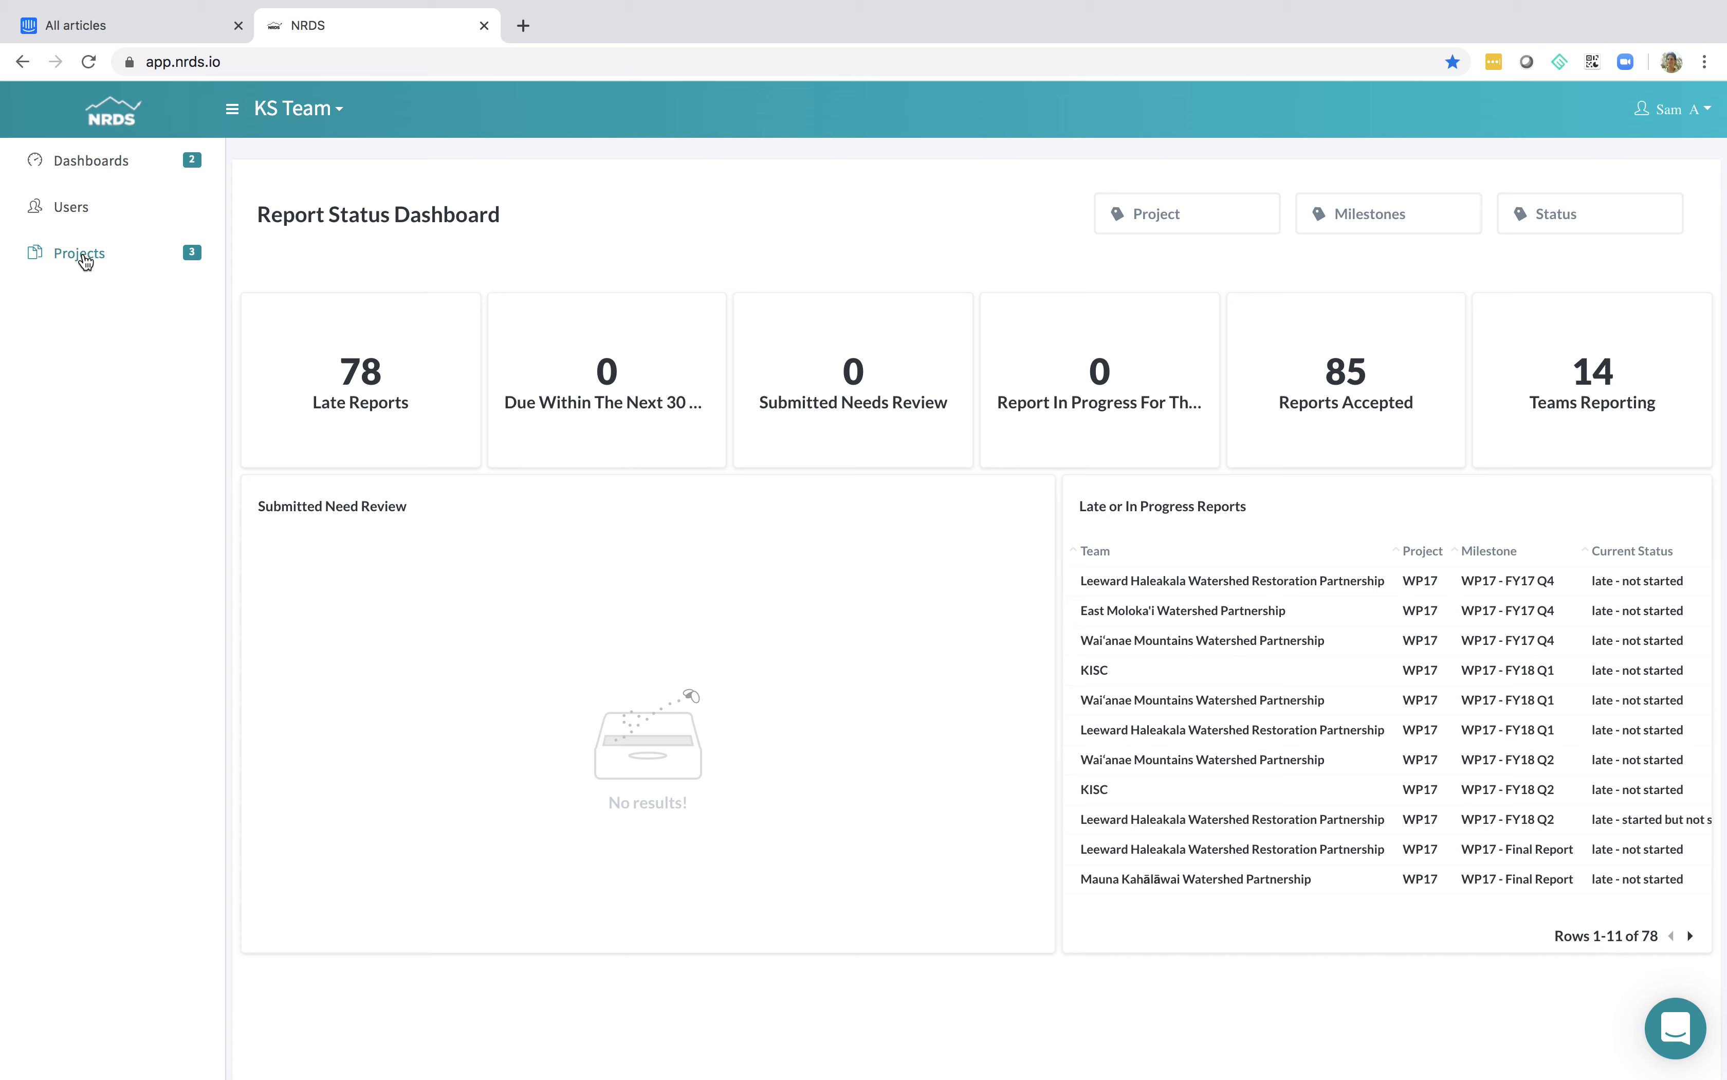
Open the FY 2019 - 2020 project, review its details and return to the project list
{"action": "left_click", "coordinate": [82, 255]}
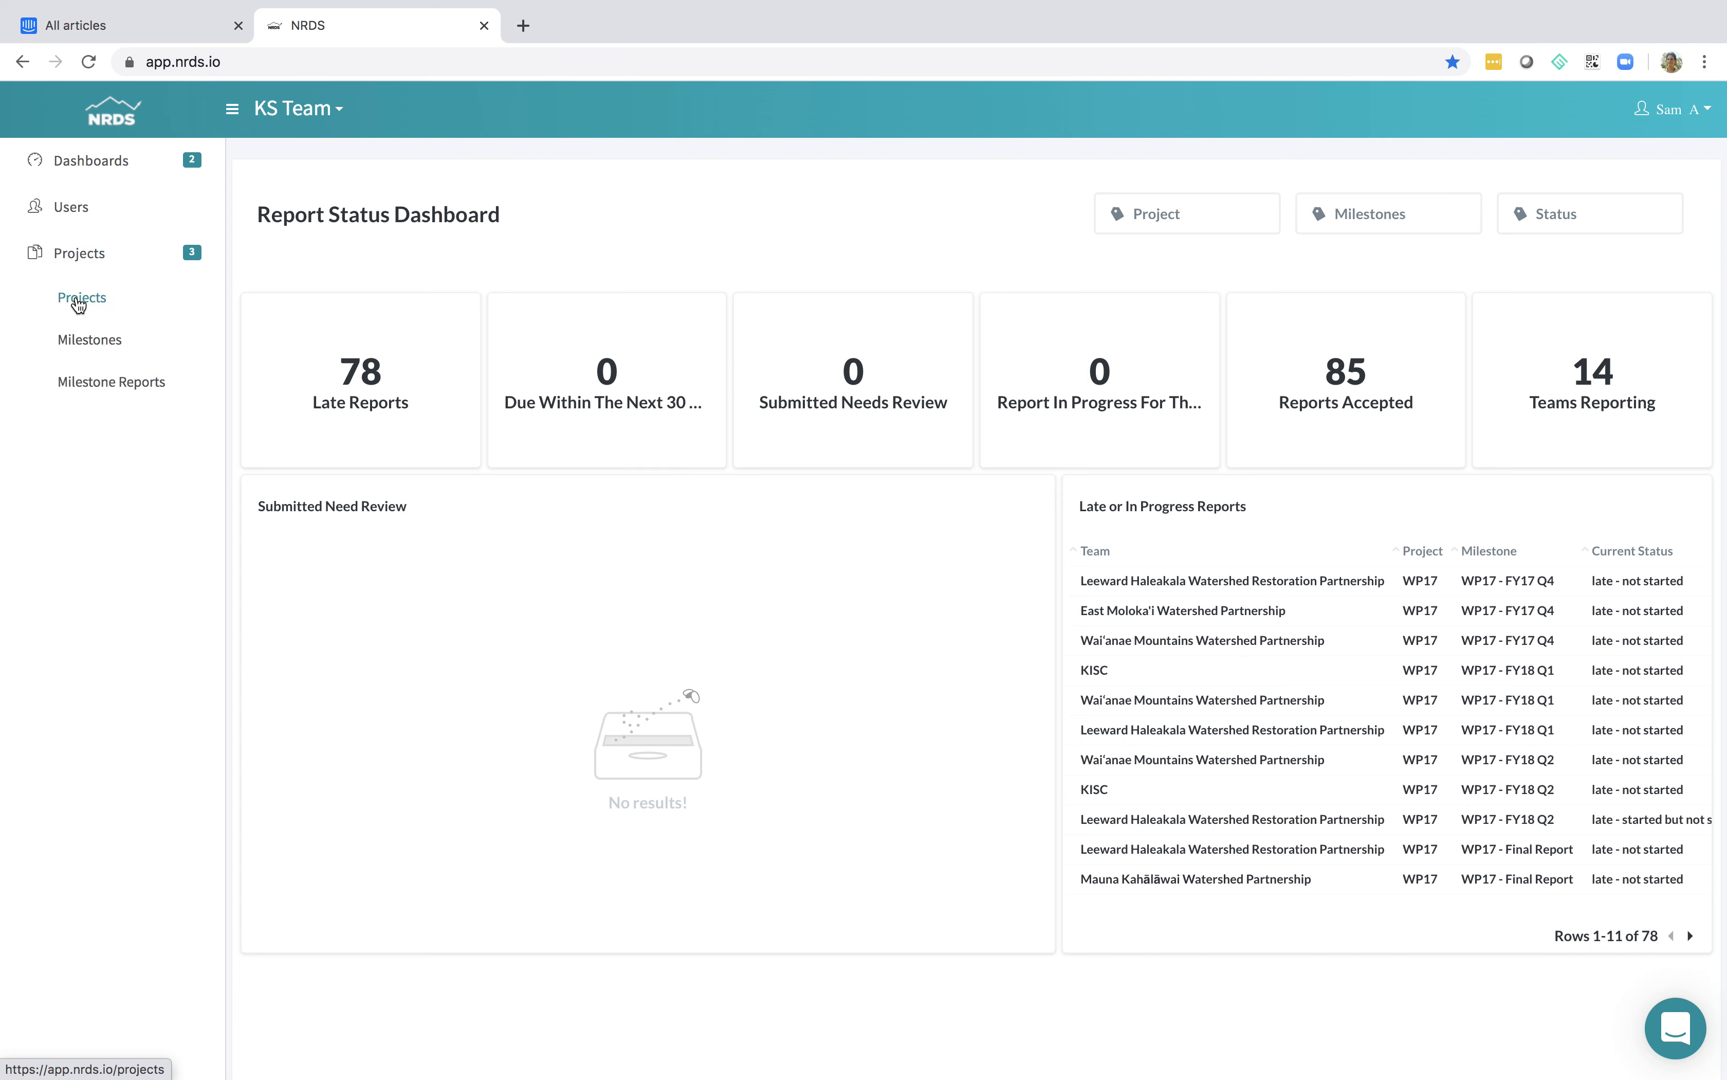
{"action": "left_click", "coordinate": [79, 306]}
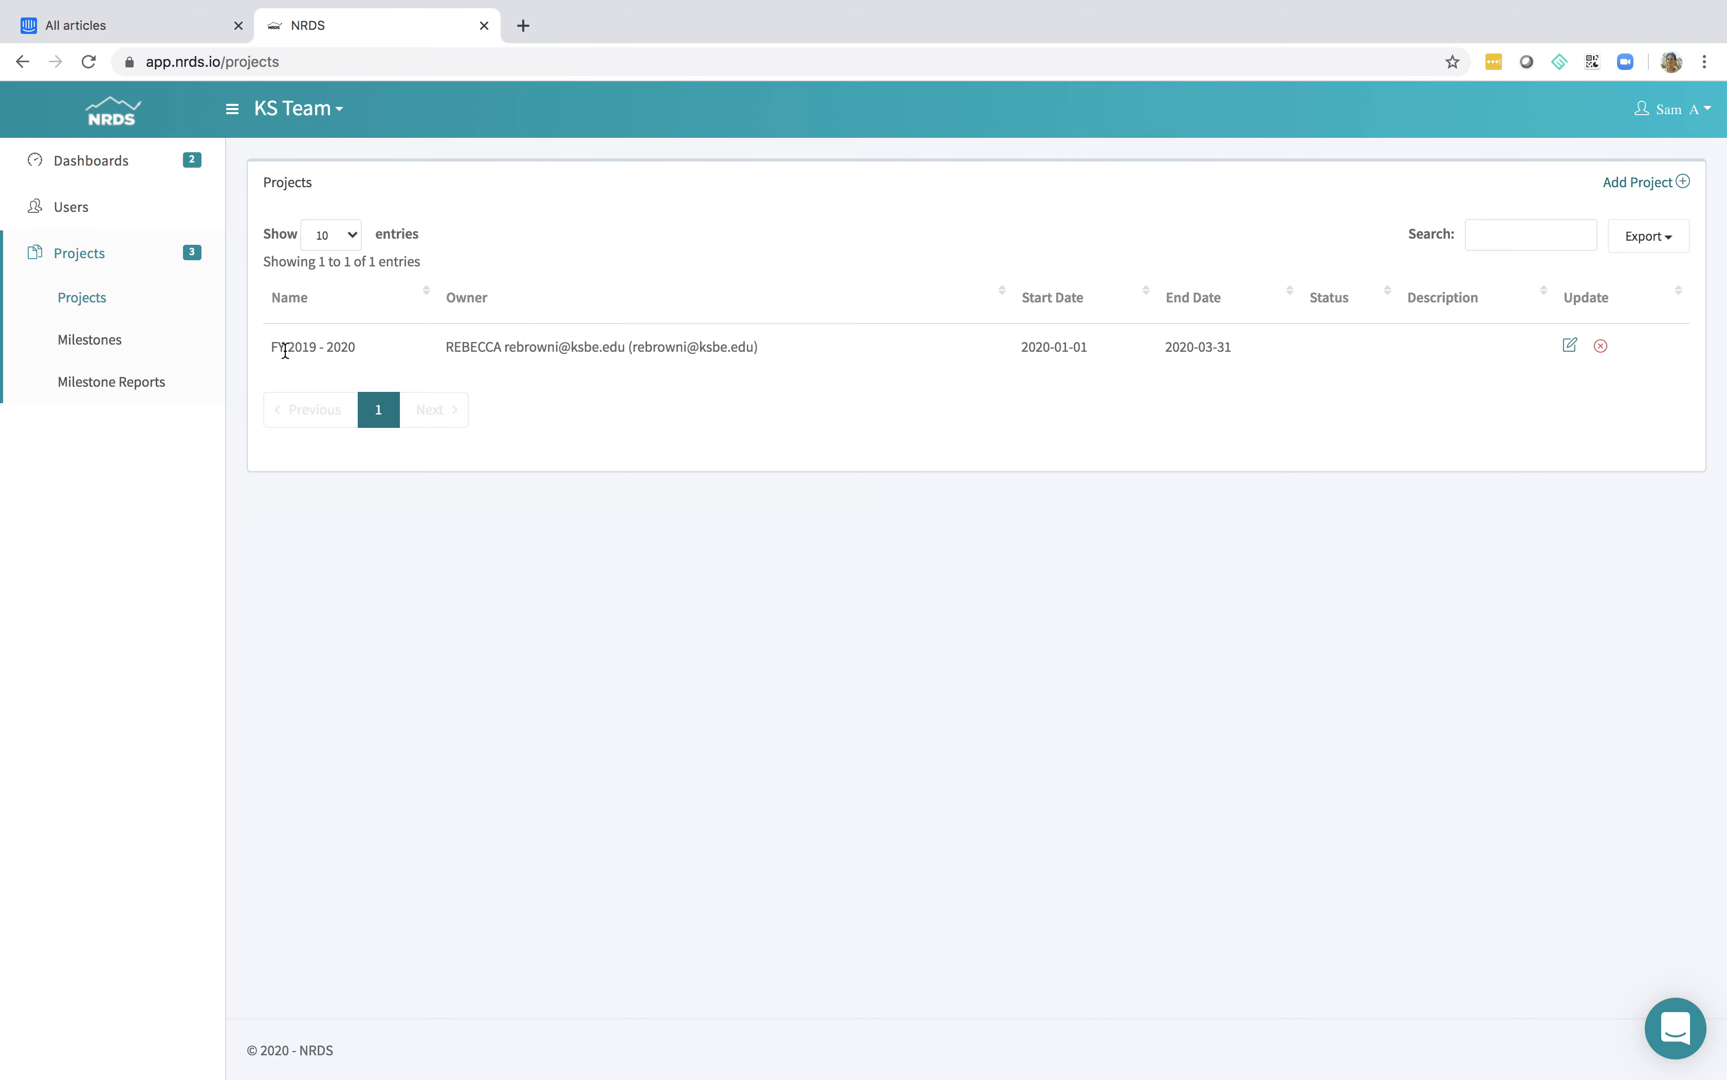
{"action": "left_click", "coordinate": [1569, 345]}
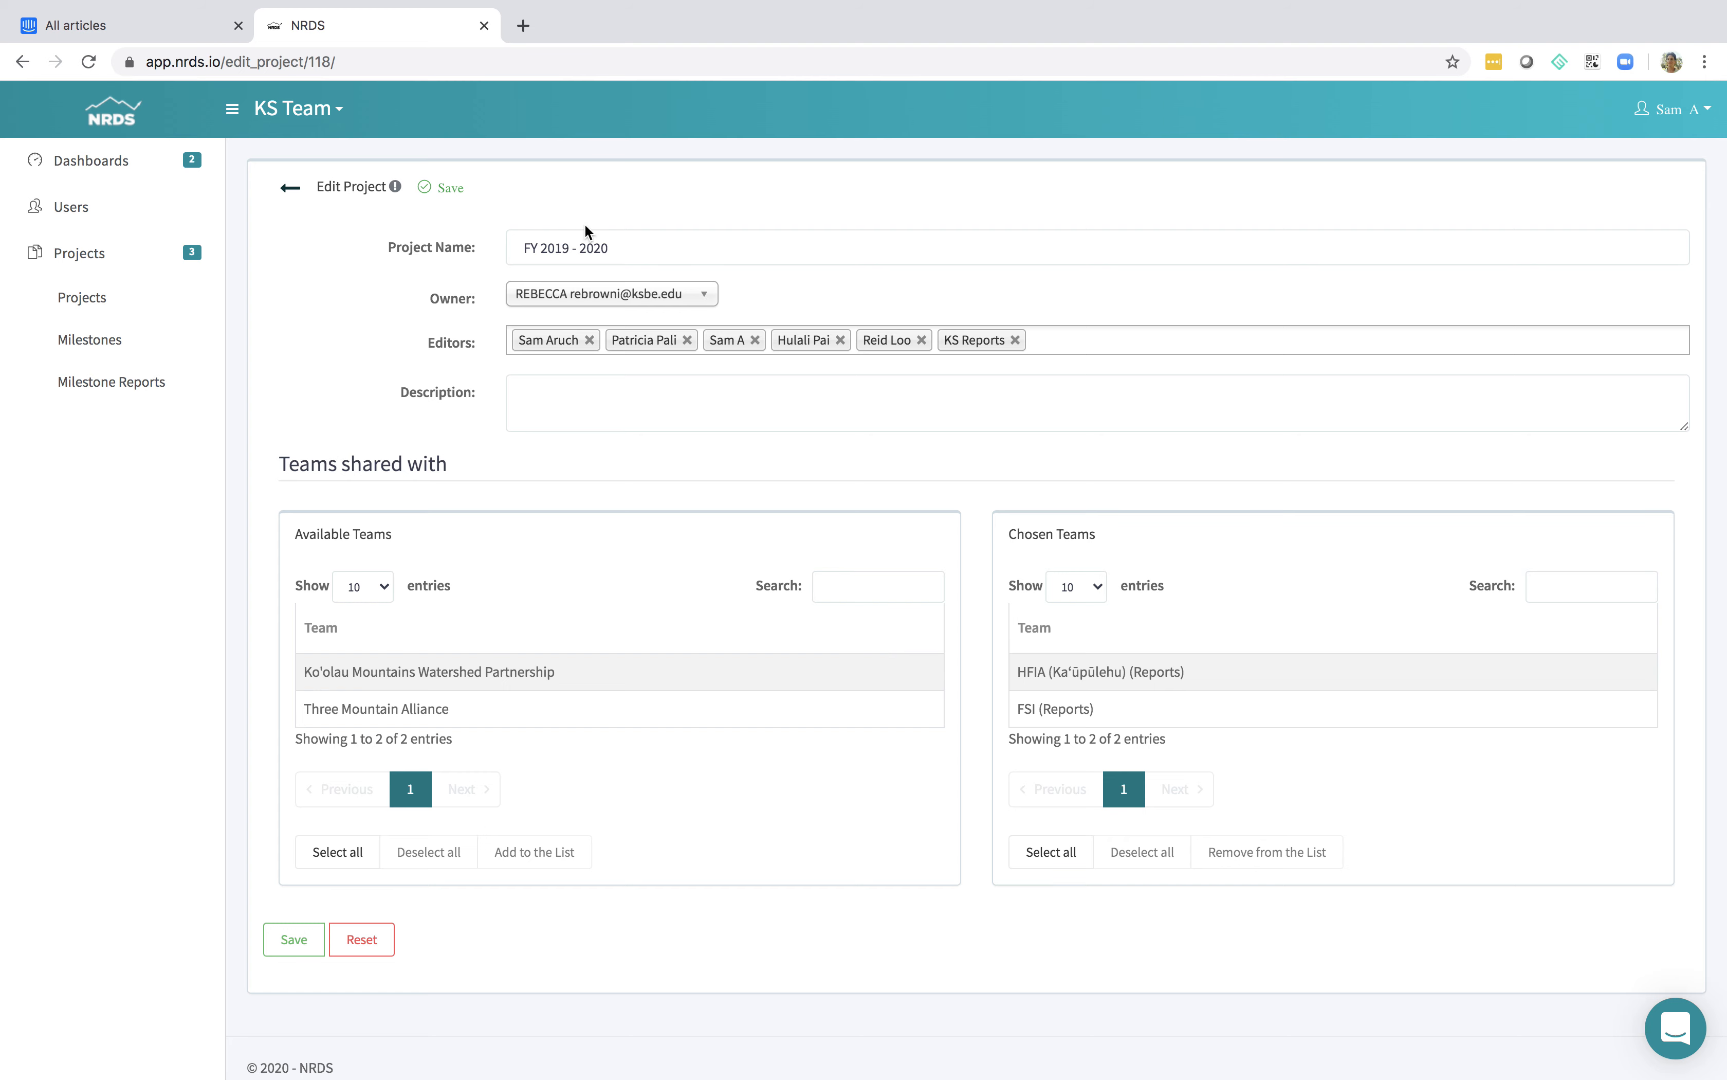
{"action": "left_click", "coordinate": [288, 187]}
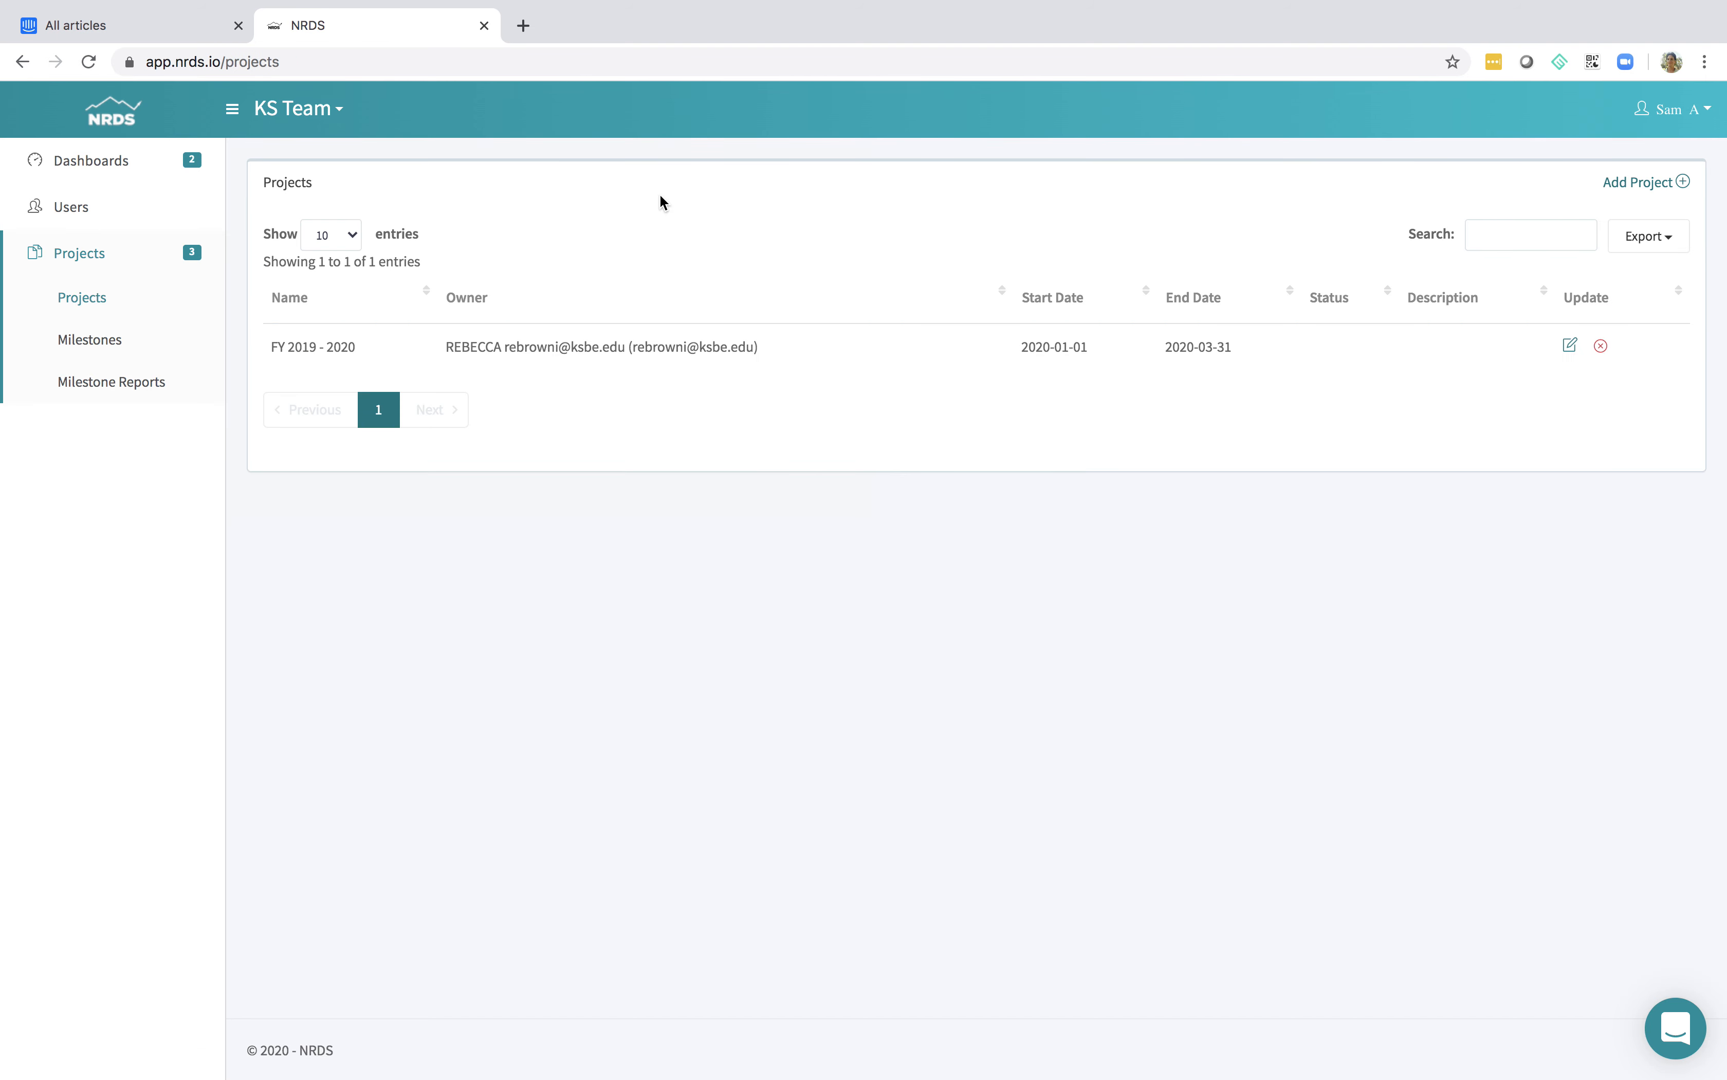
Start a new project and name it "FY 2021 Test"
{"action": "left_click", "coordinate": [1653, 181]}
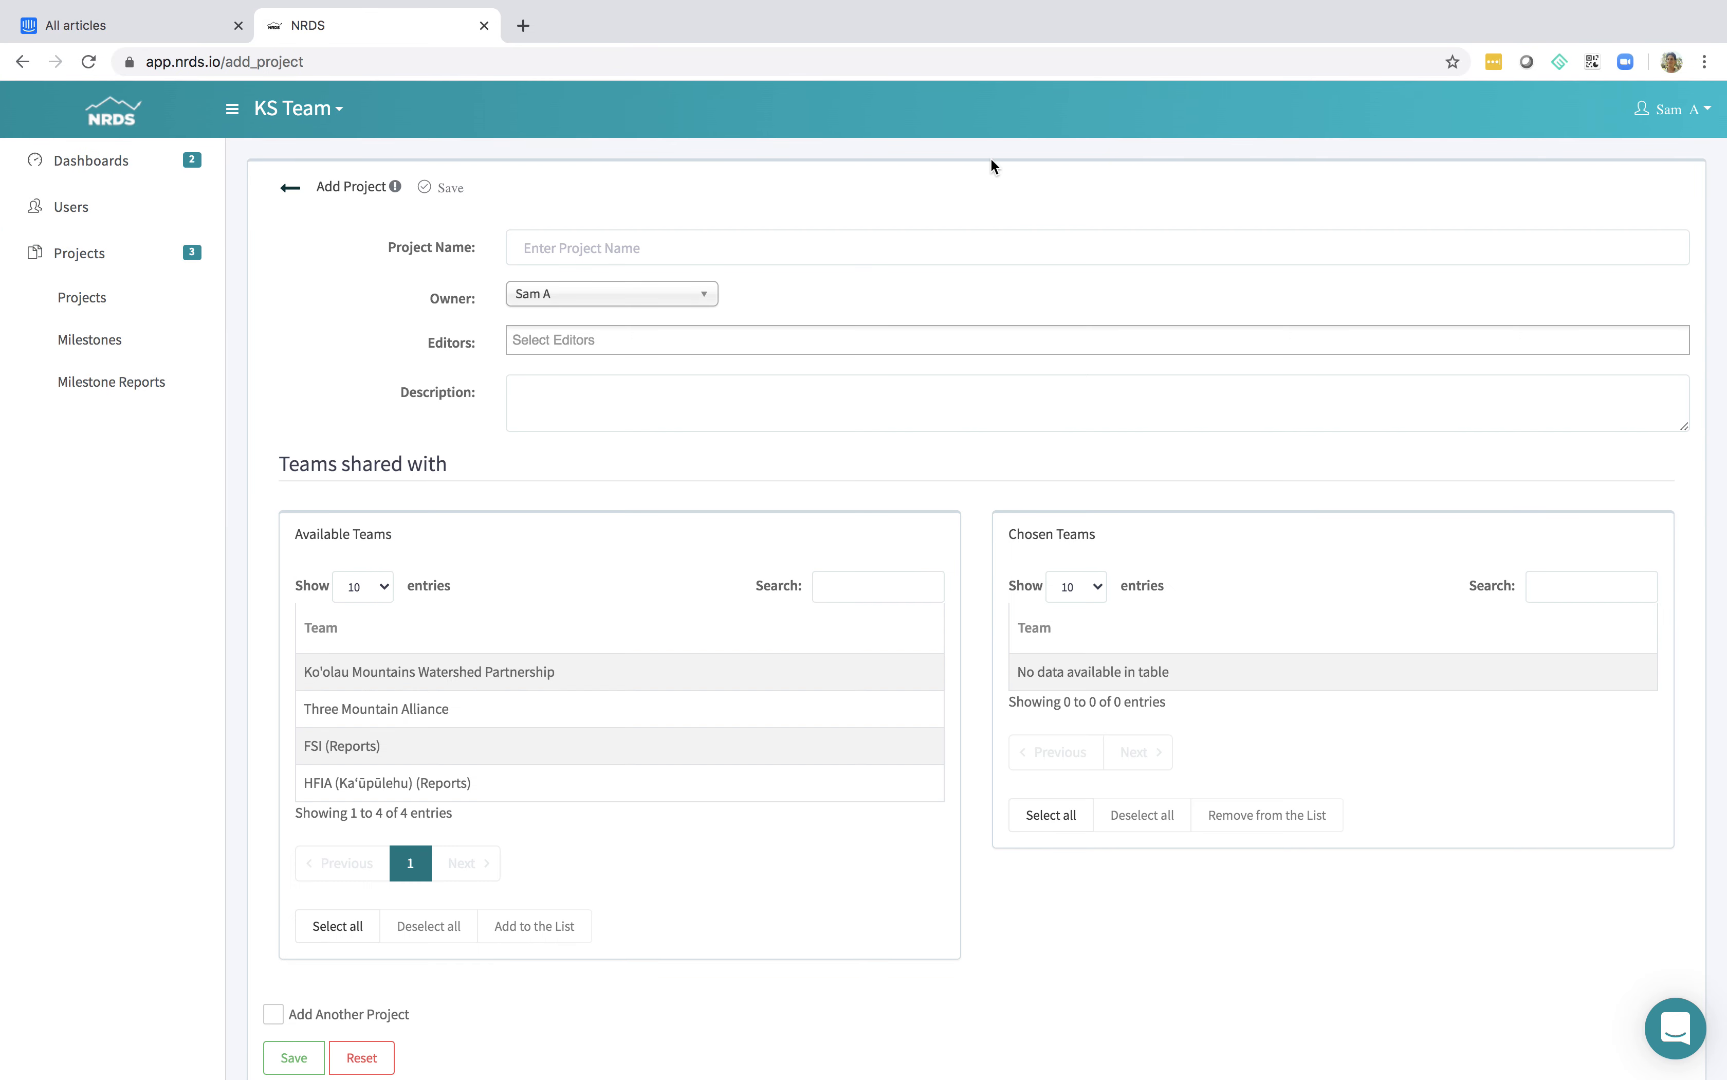
{"action": "left_click", "coordinate": [857, 243]}
{"action": "type", "text": "FY 20"}
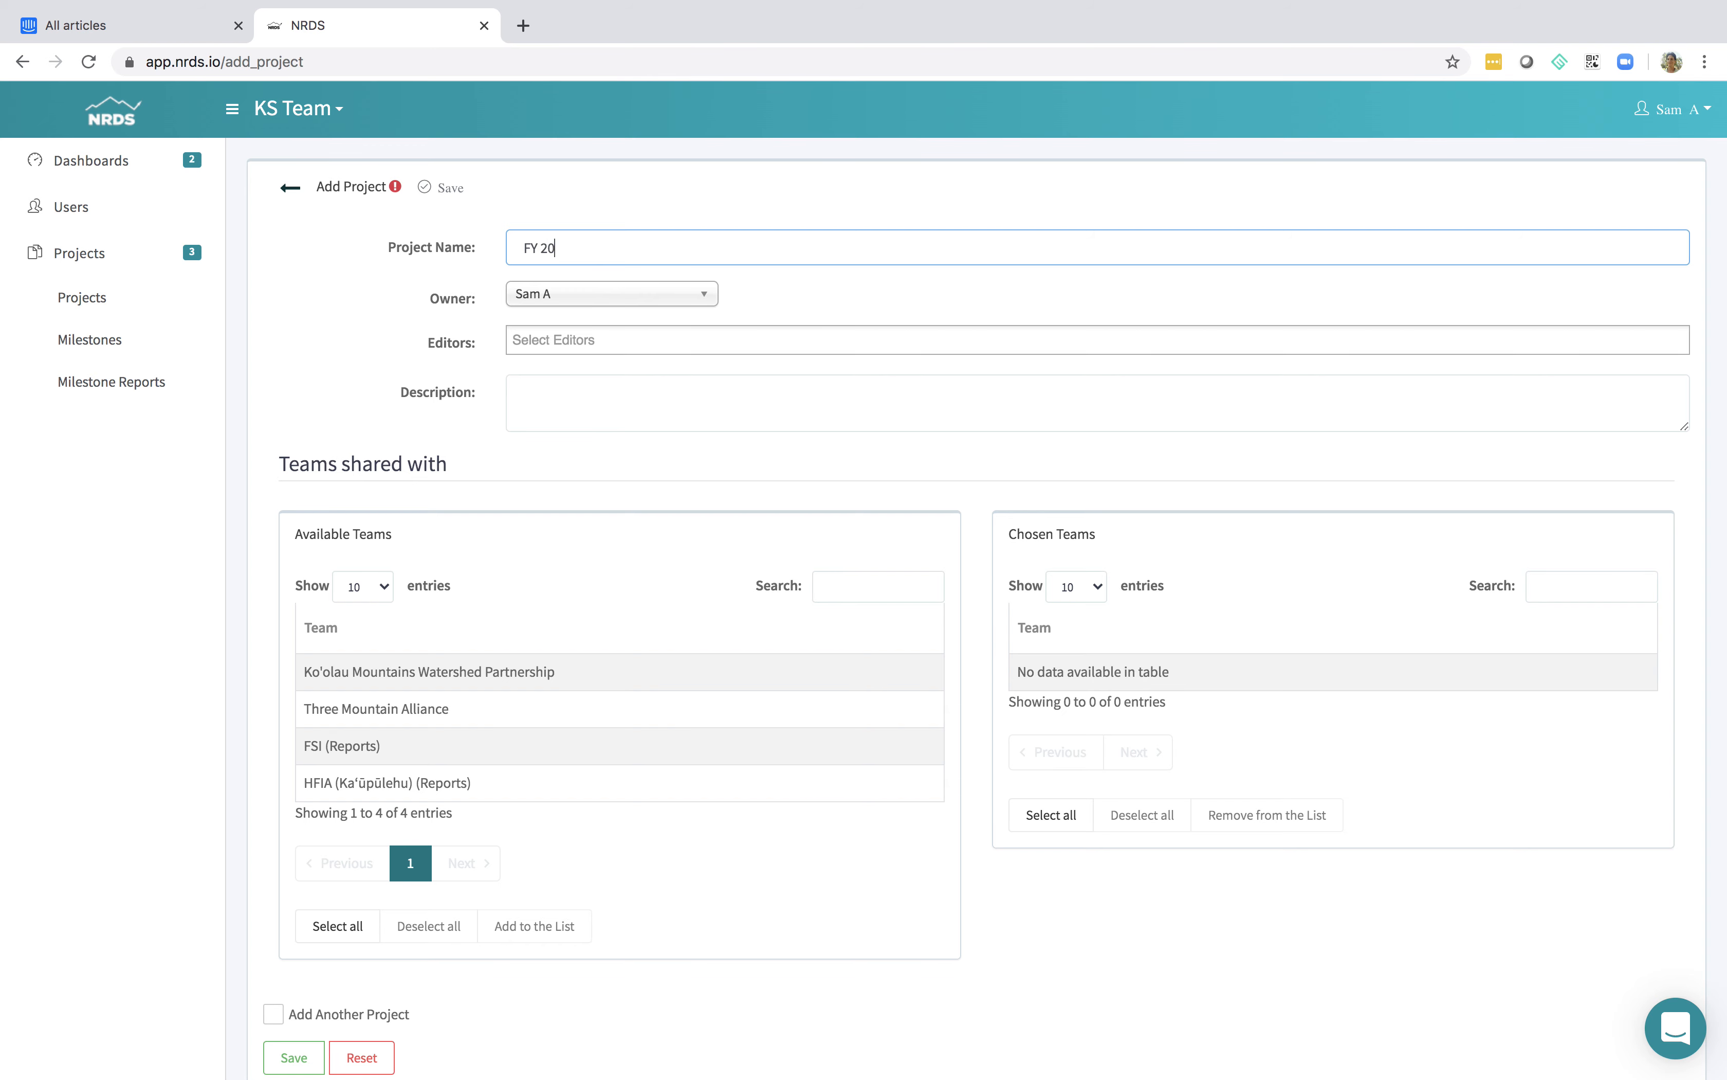
{"action": "type", "text": "21 Test"}
Add all six selectable users, including KS Reports, as editors of the new project
{"action": "left_click", "coordinate": [560, 344]}
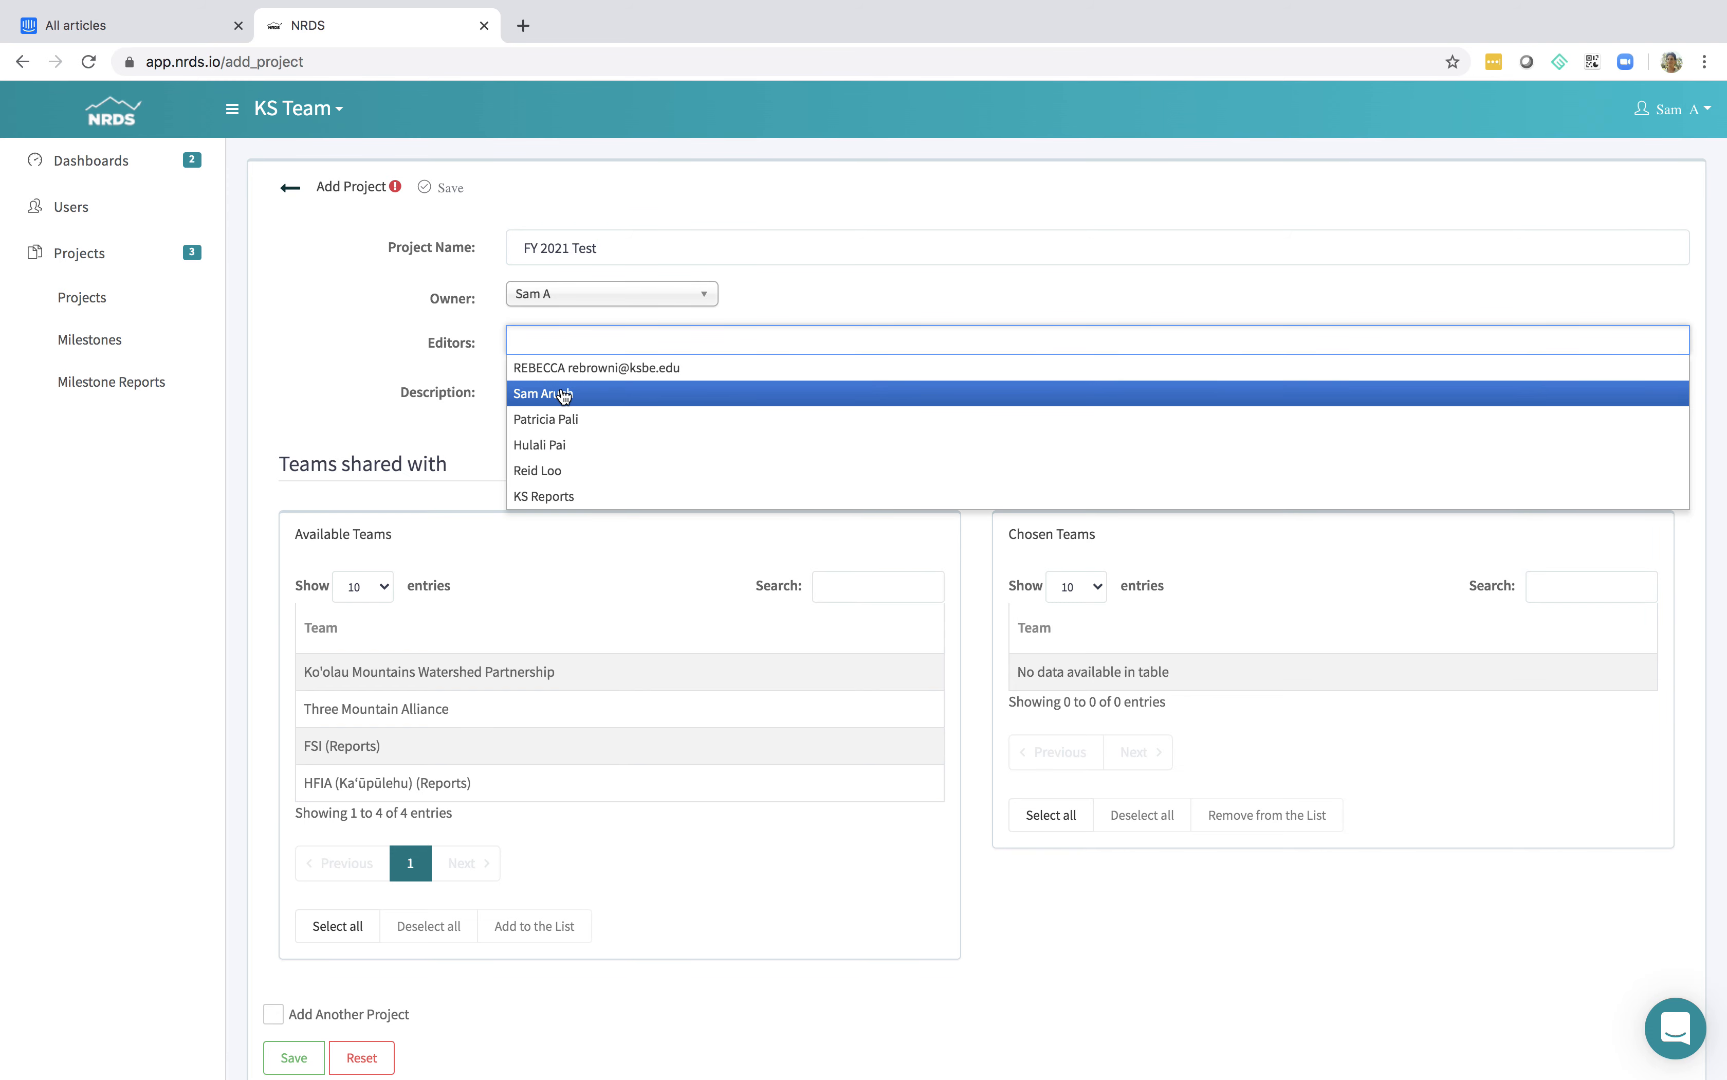
{"action": "left_click", "coordinate": [565, 364]}
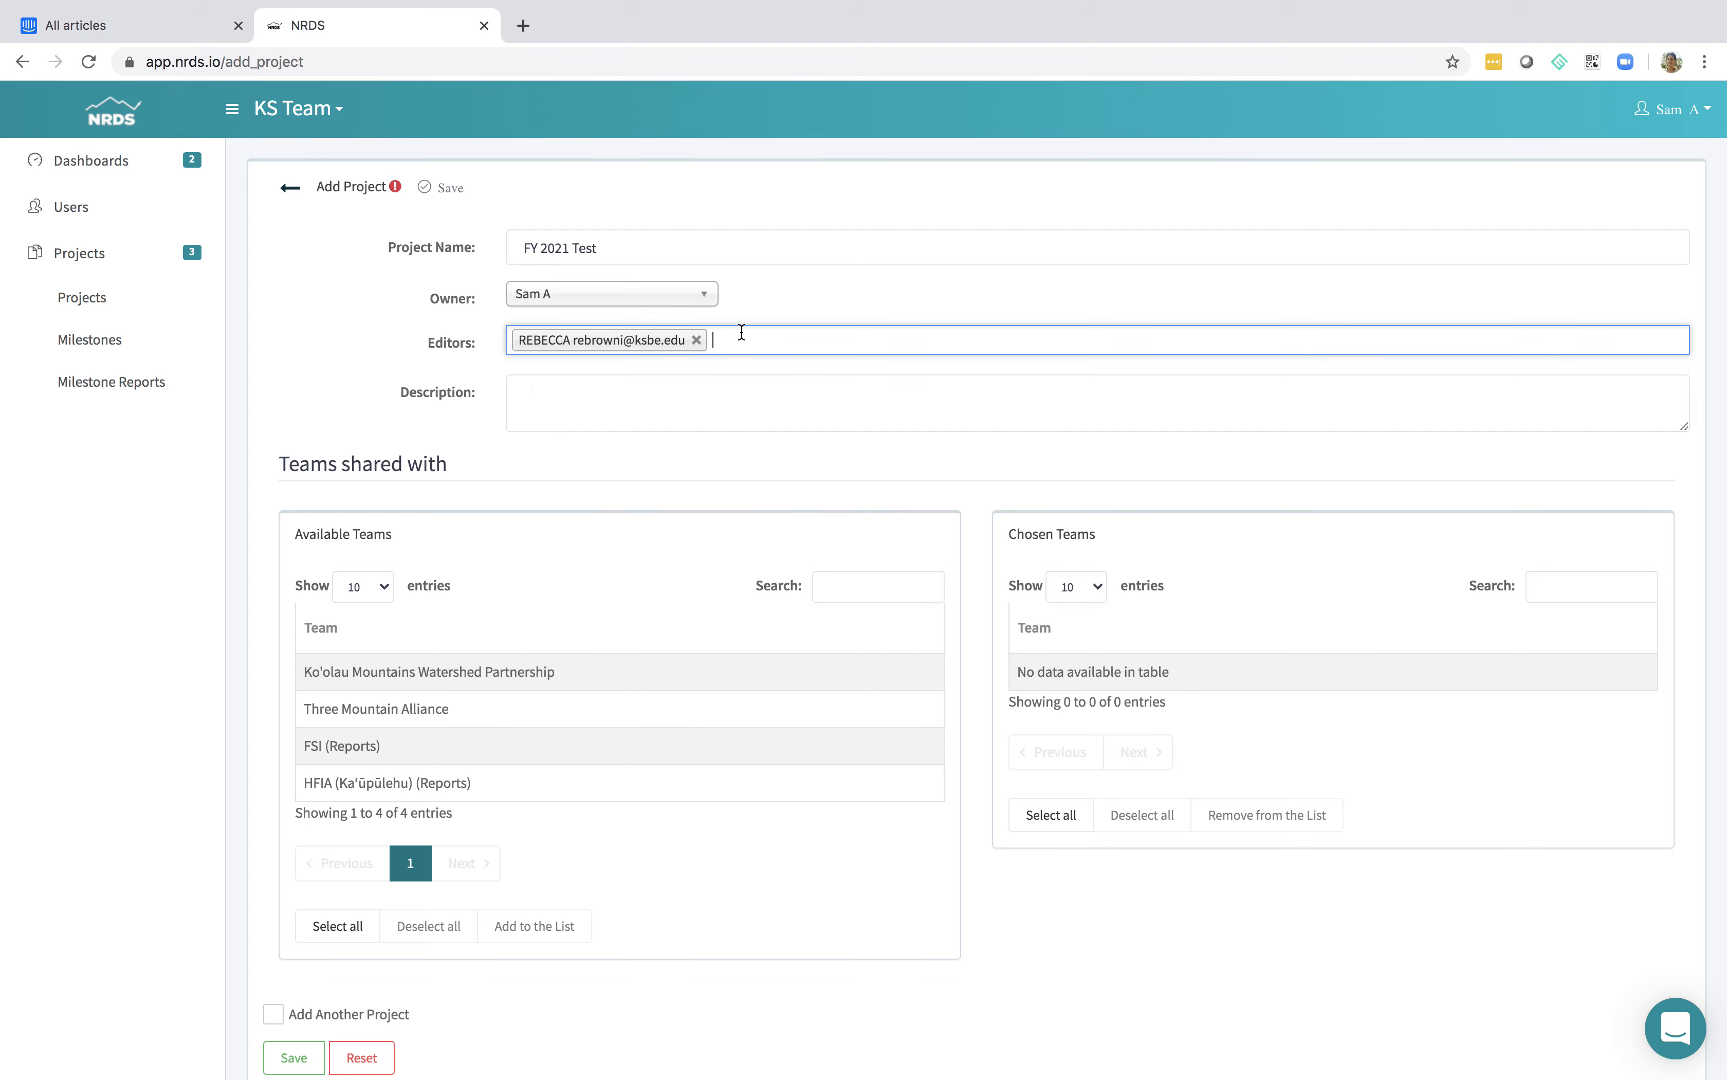
{"action": "left_click", "coordinate": [781, 334]}
{"action": "left_click", "coordinate": [698, 390]}
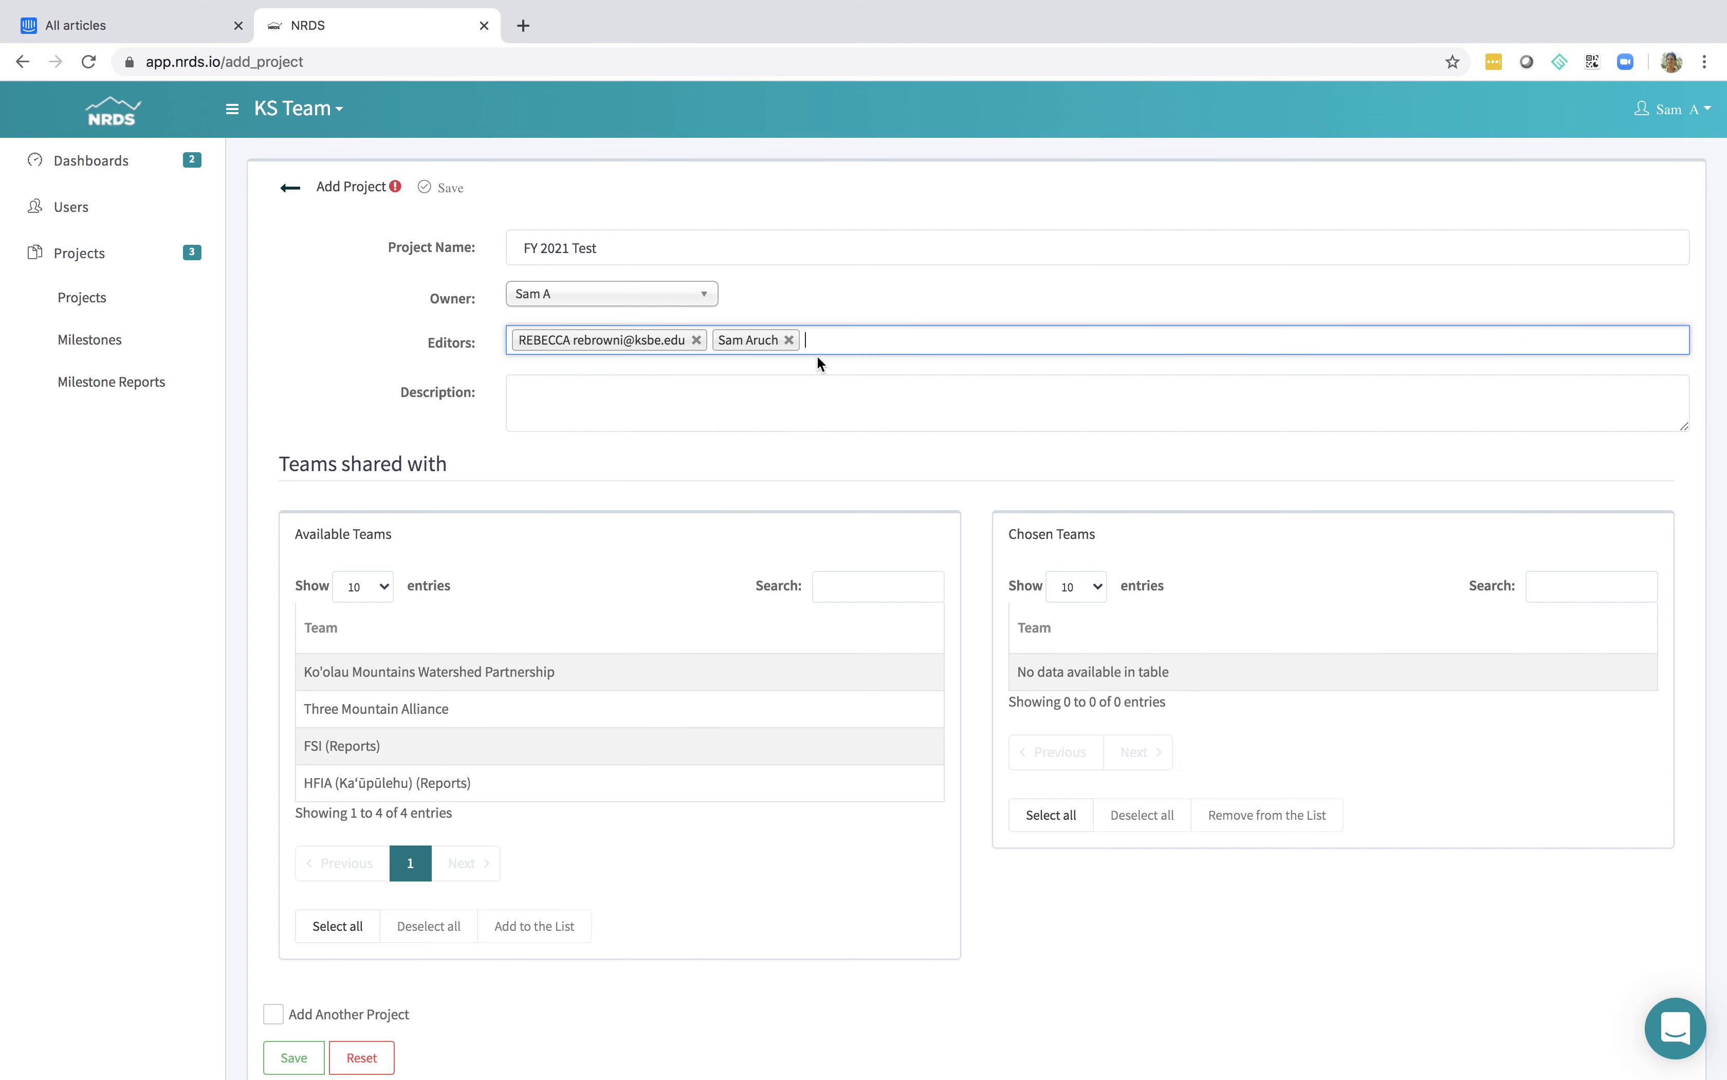
{"action": "left_click", "coordinate": [854, 341]}
{"action": "left_click", "coordinate": [761, 418]}
{"action": "left_click", "coordinate": [922, 339]}
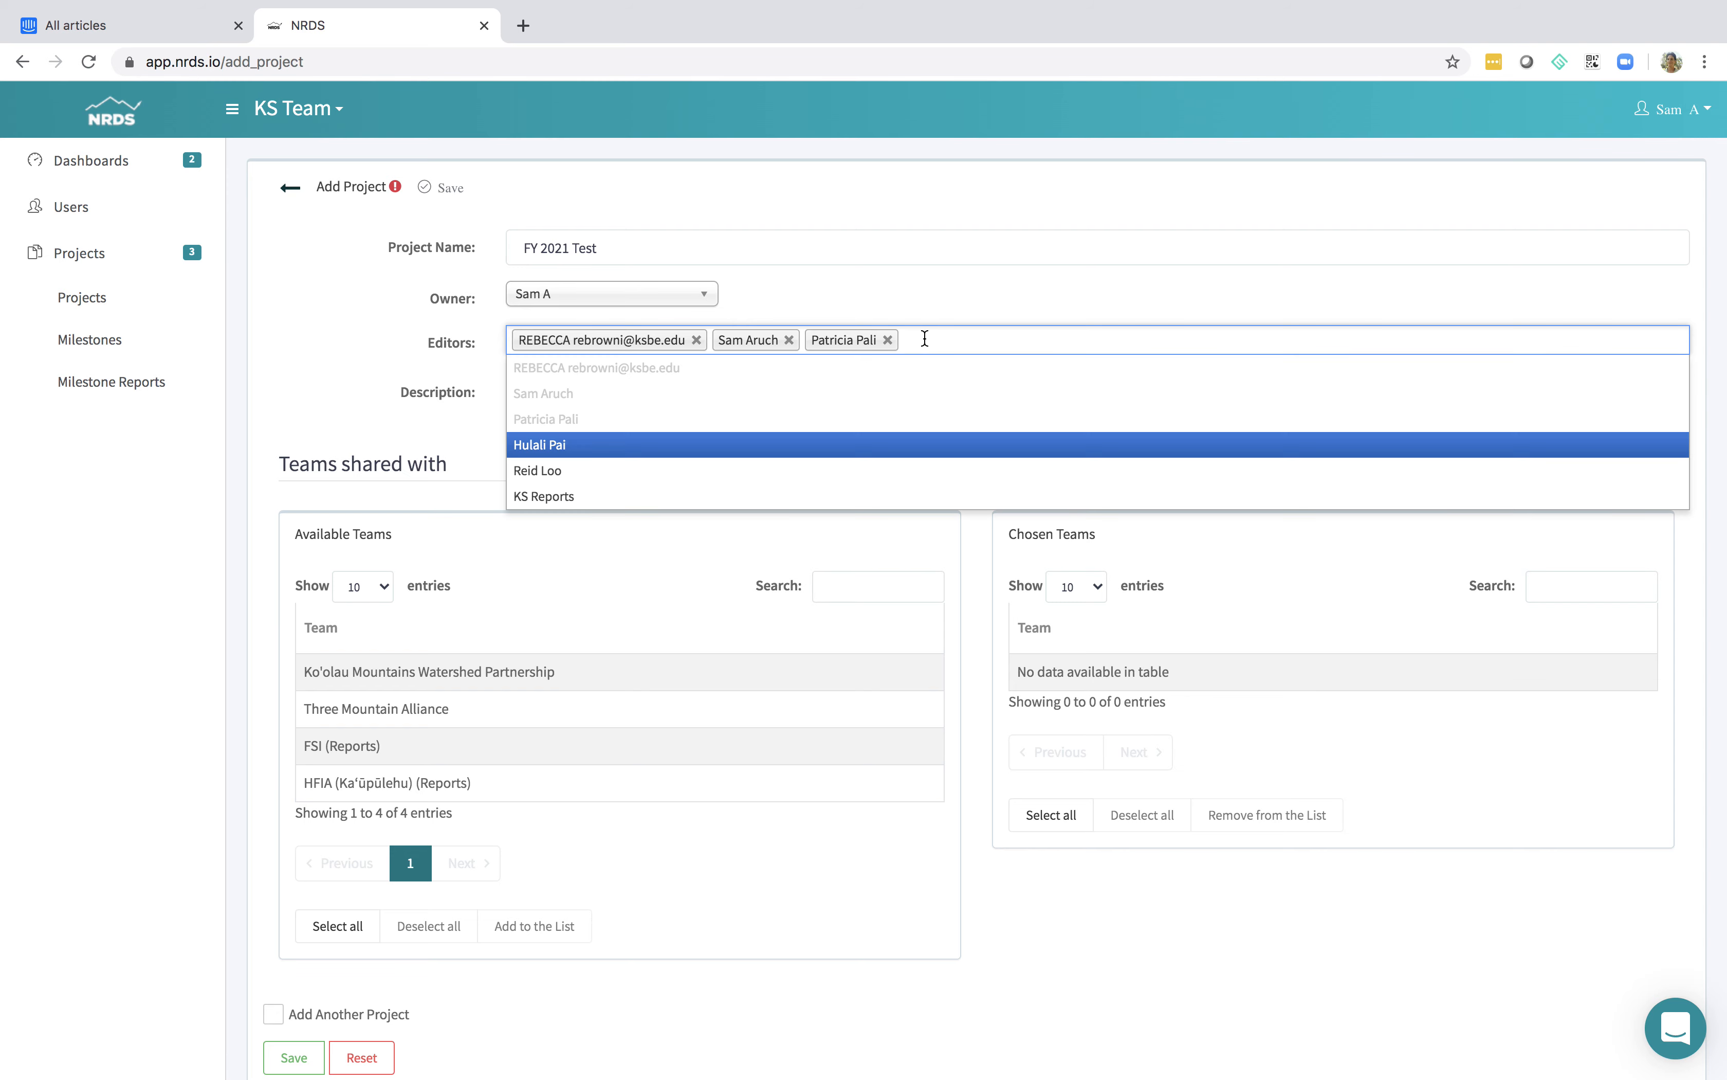
{"action": "left_click", "coordinate": [832, 446]}
{"action": "left_click", "coordinate": [1040, 337]}
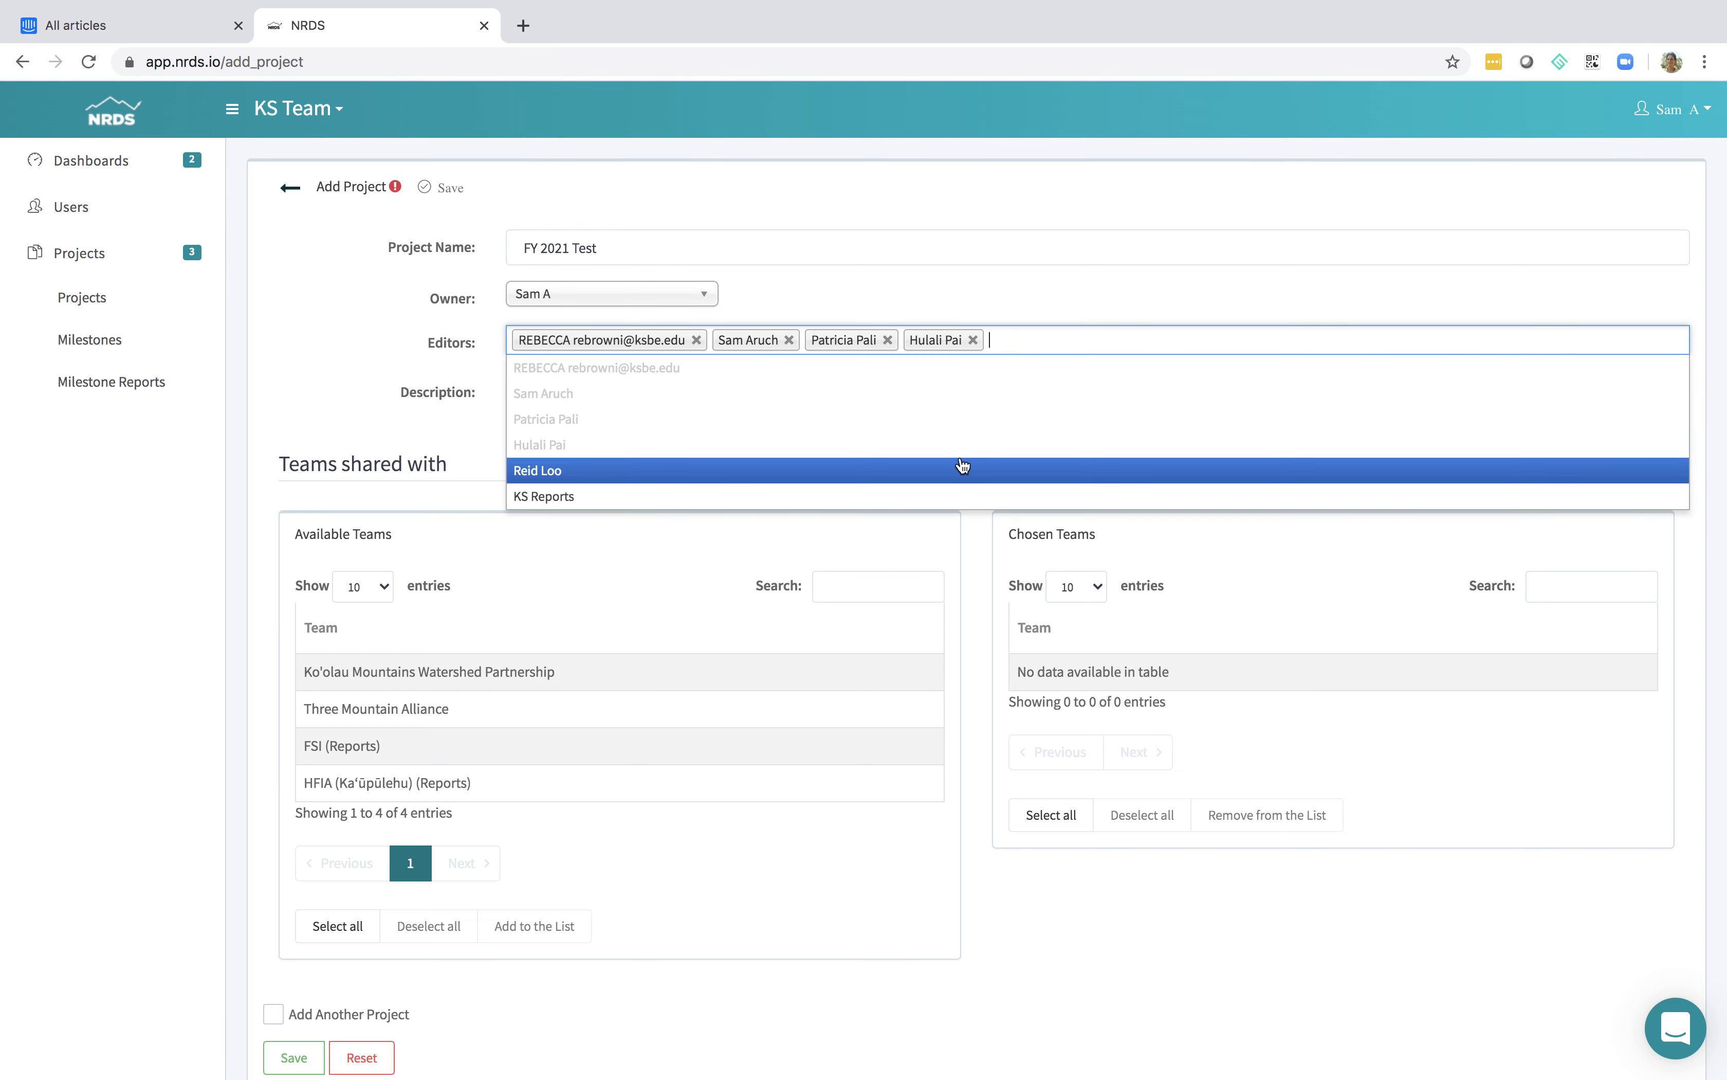
{"action": "left_click", "coordinate": [963, 467]}
{"action": "left_click", "coordinate": [1143, 349]}
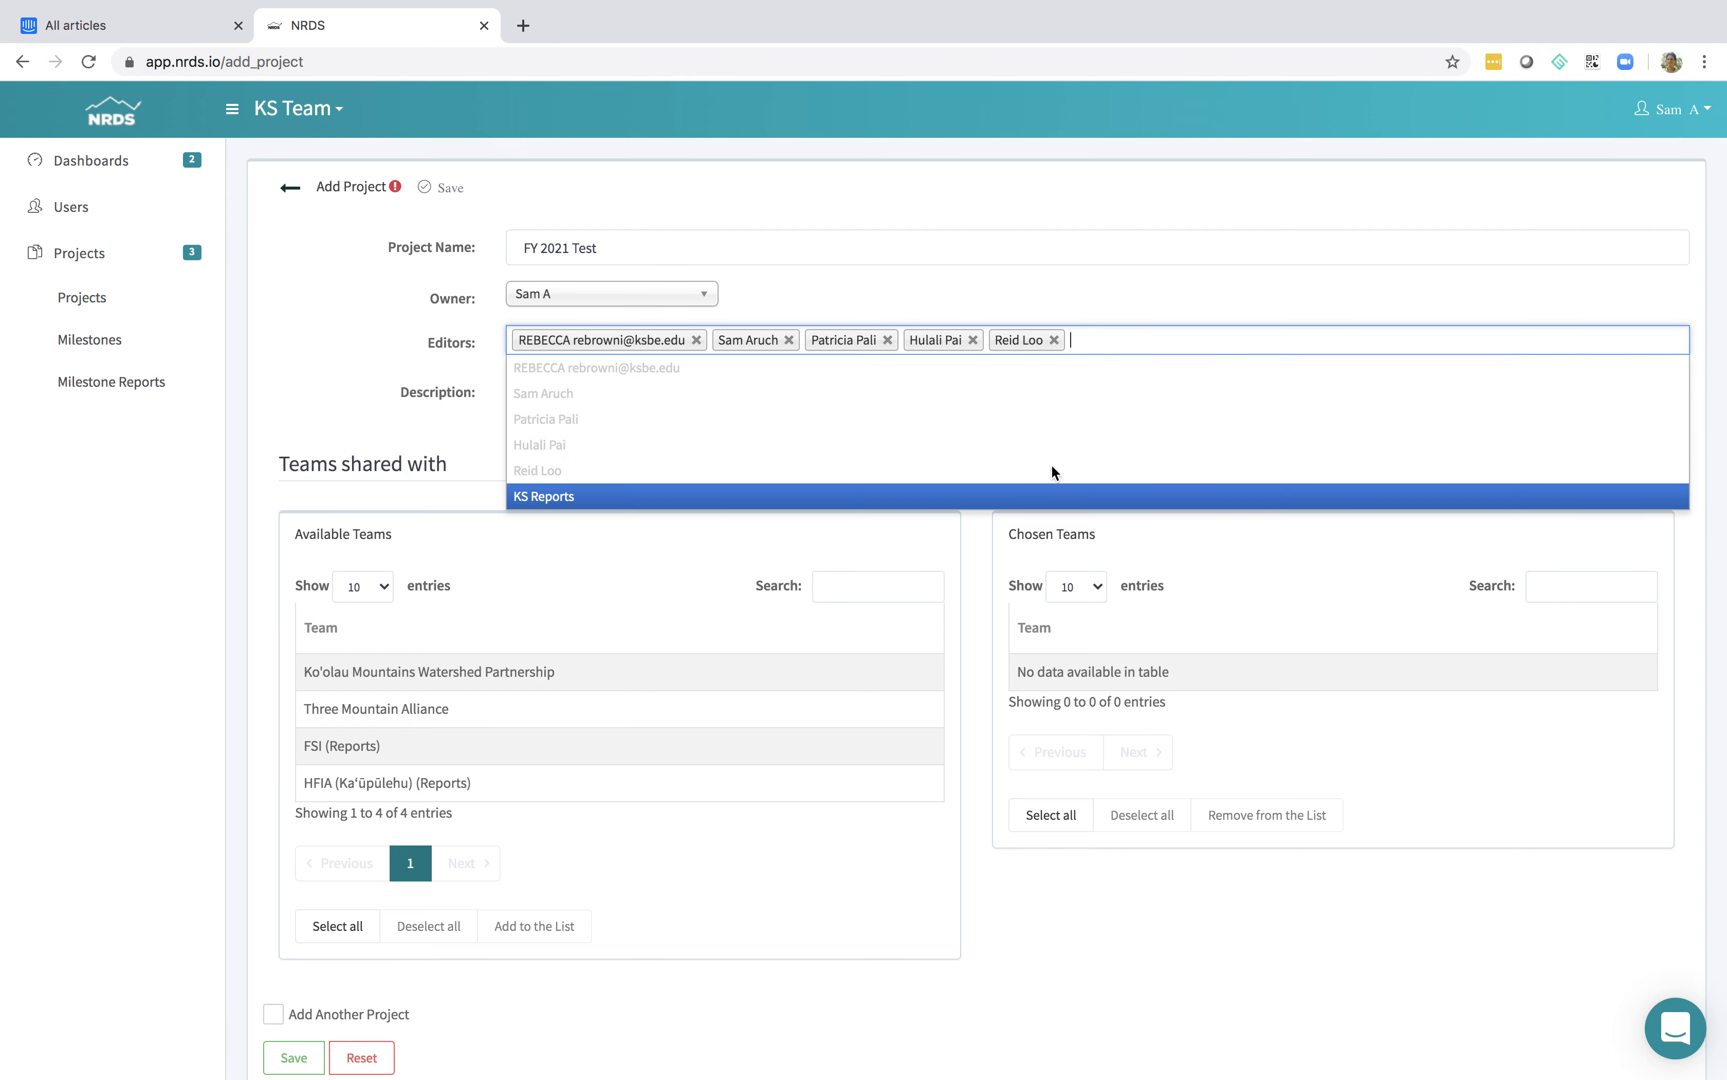
{"action": "left_click", "coordinate": [1007, 494]}
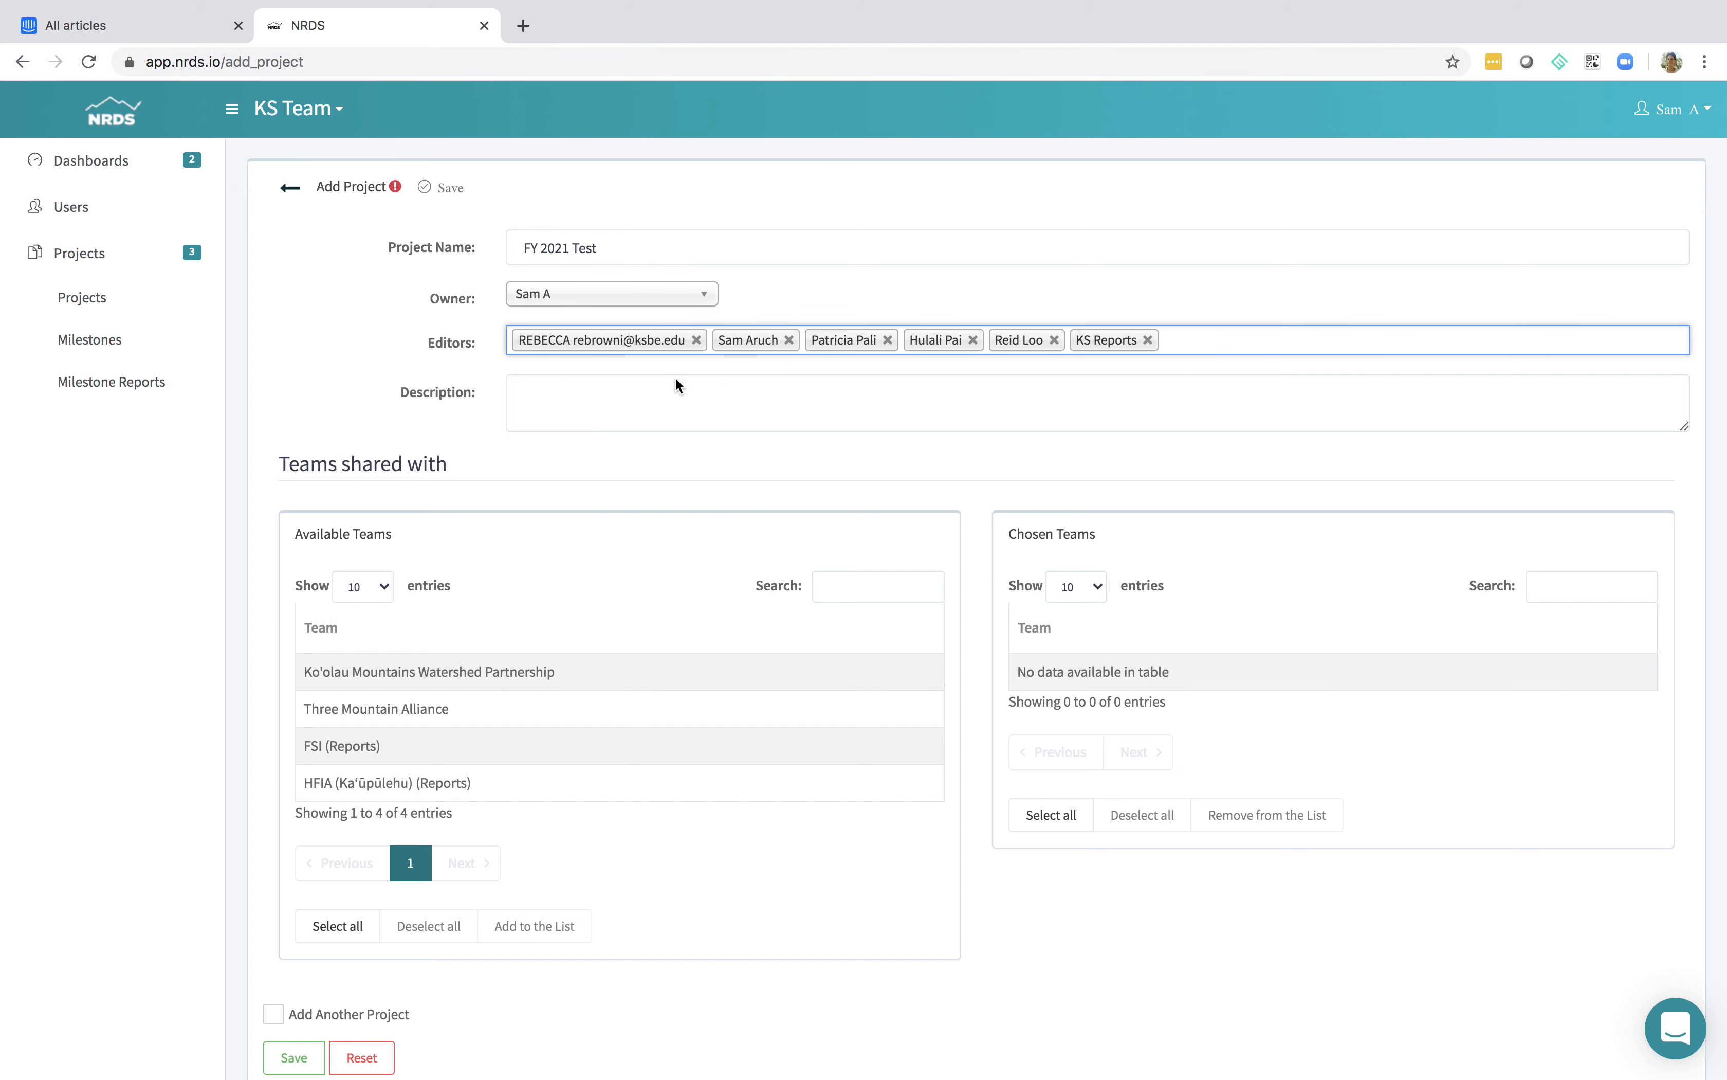
Share the new project with all four available teams and save it
{"action": "scroll", "coordinate": [531, 393], "scroll_direction": "down", "scroll_amount": 1}
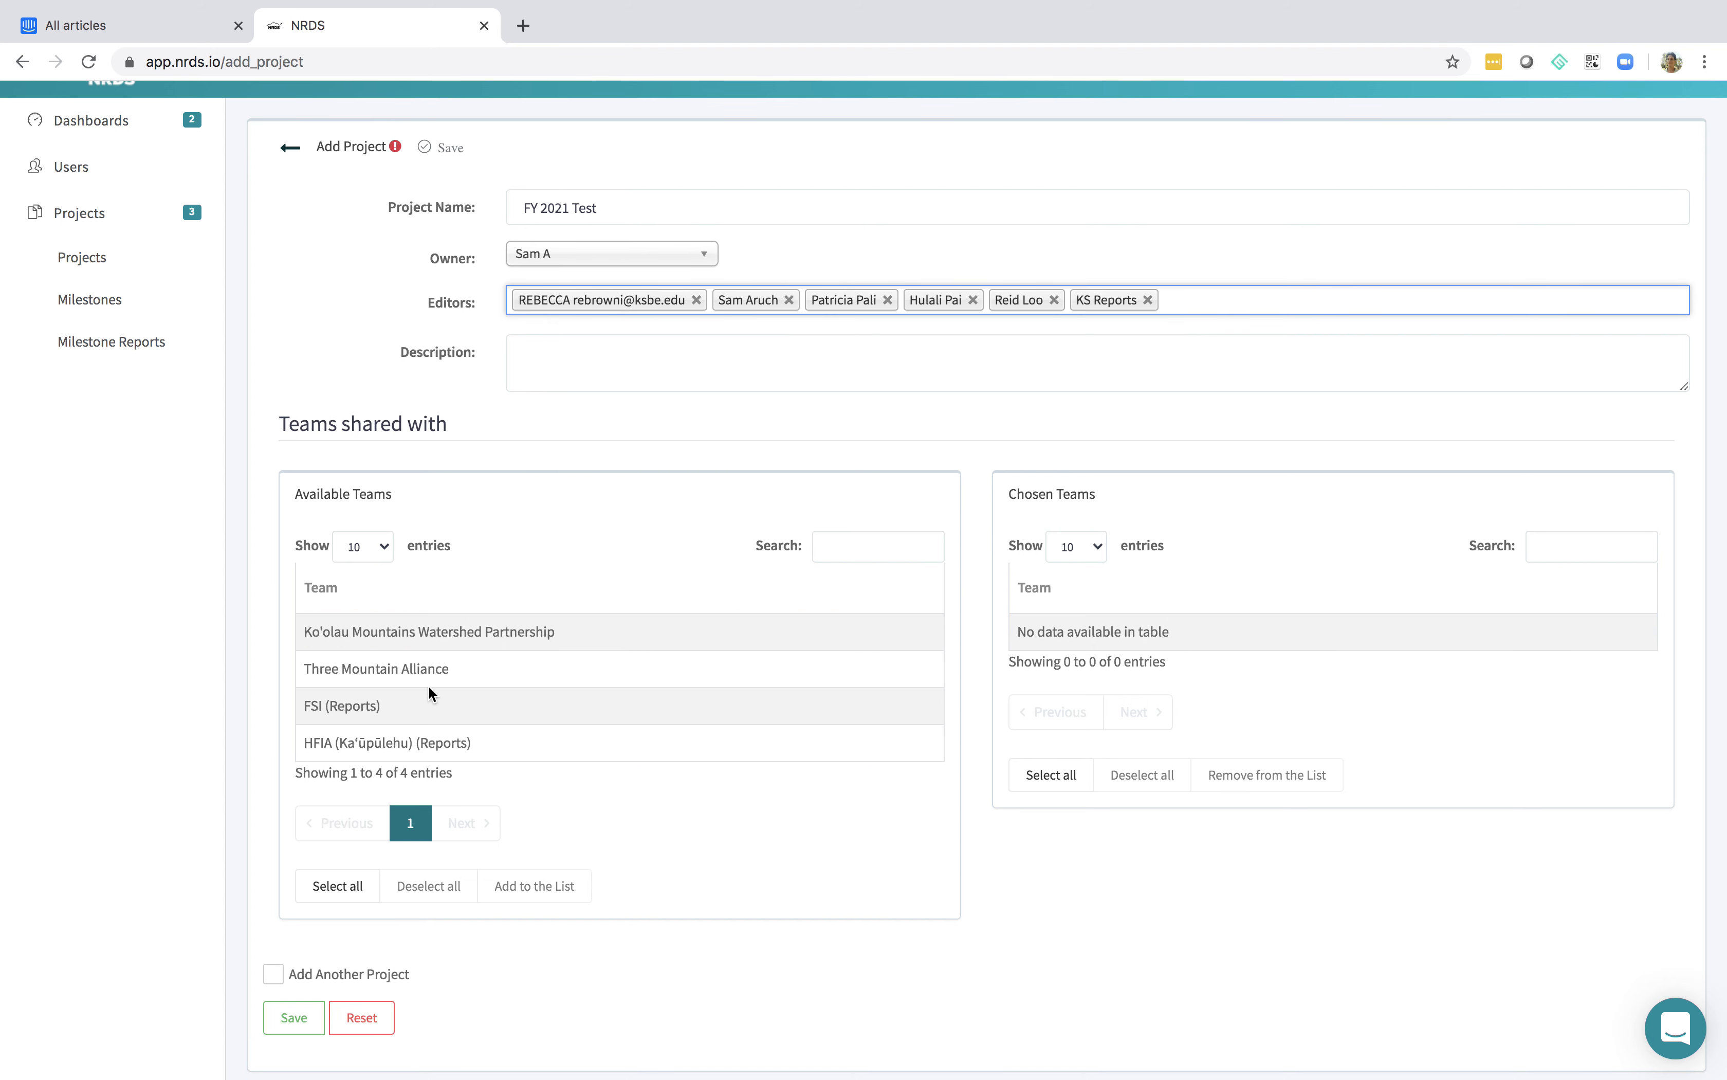
{"action": "left_click", "coordinate": [428, 707]}
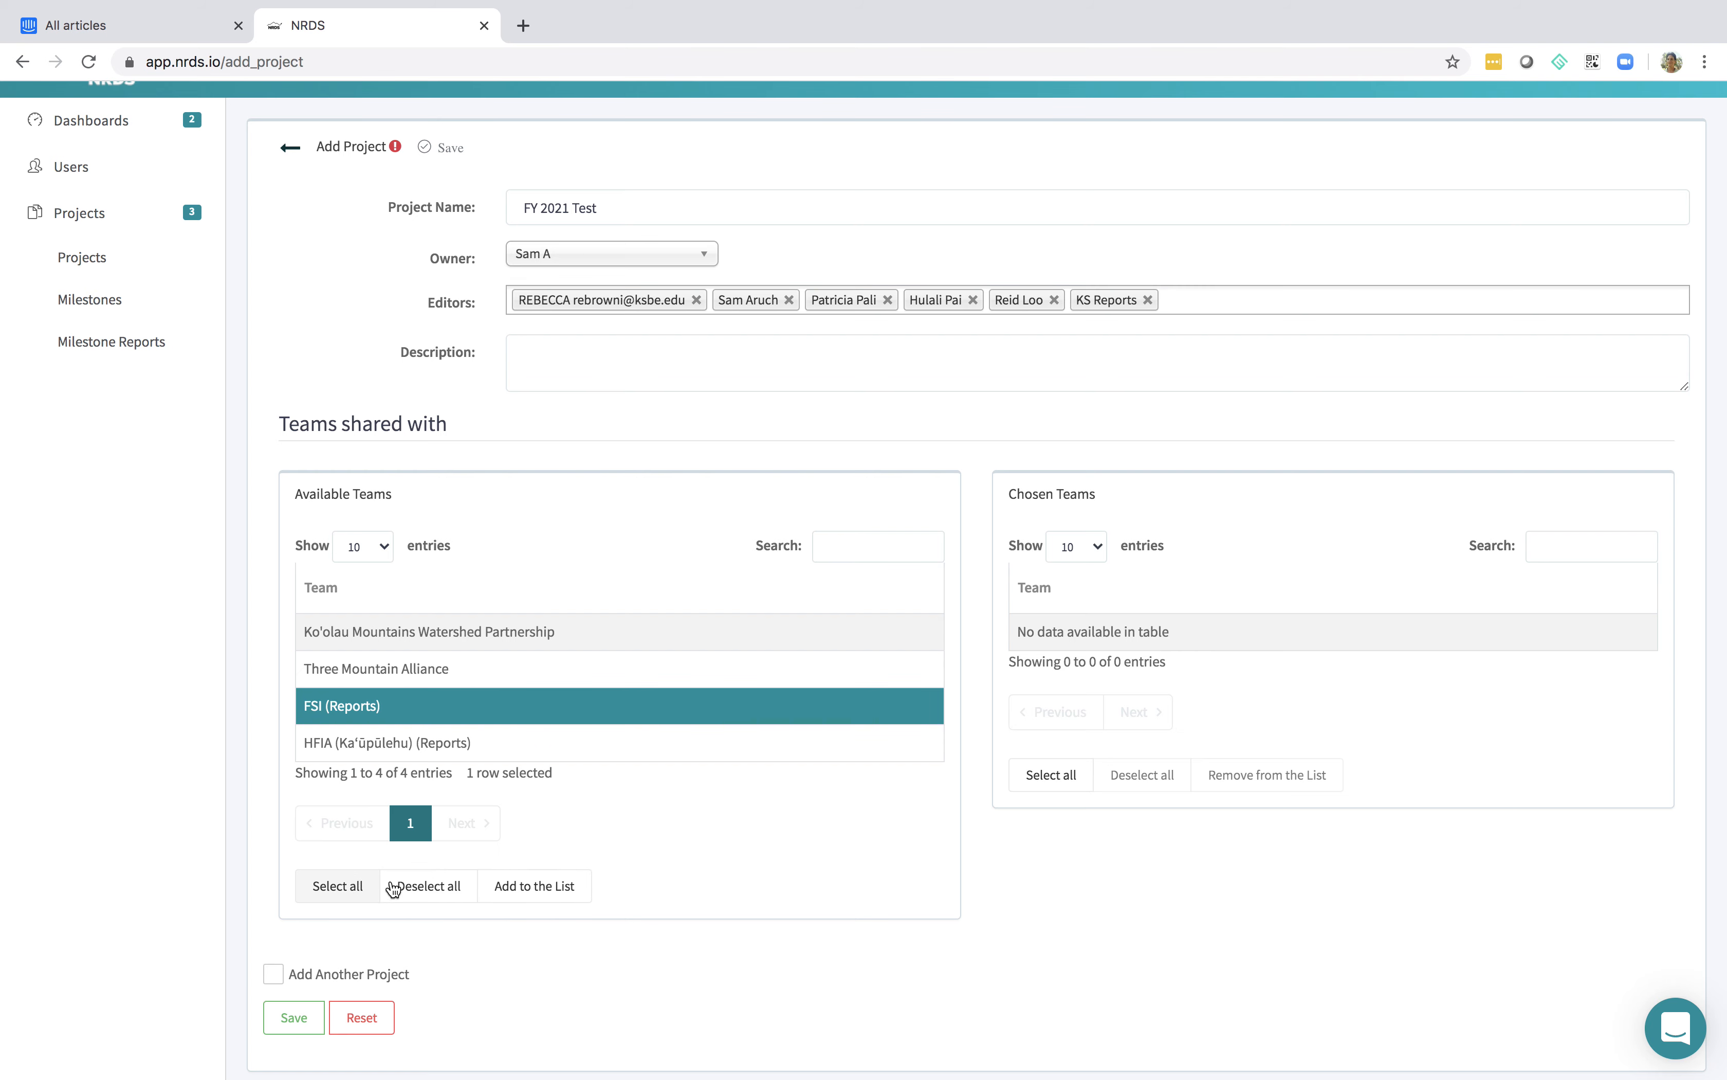
{"action": "left_click", "coordinate": [337, 887]}
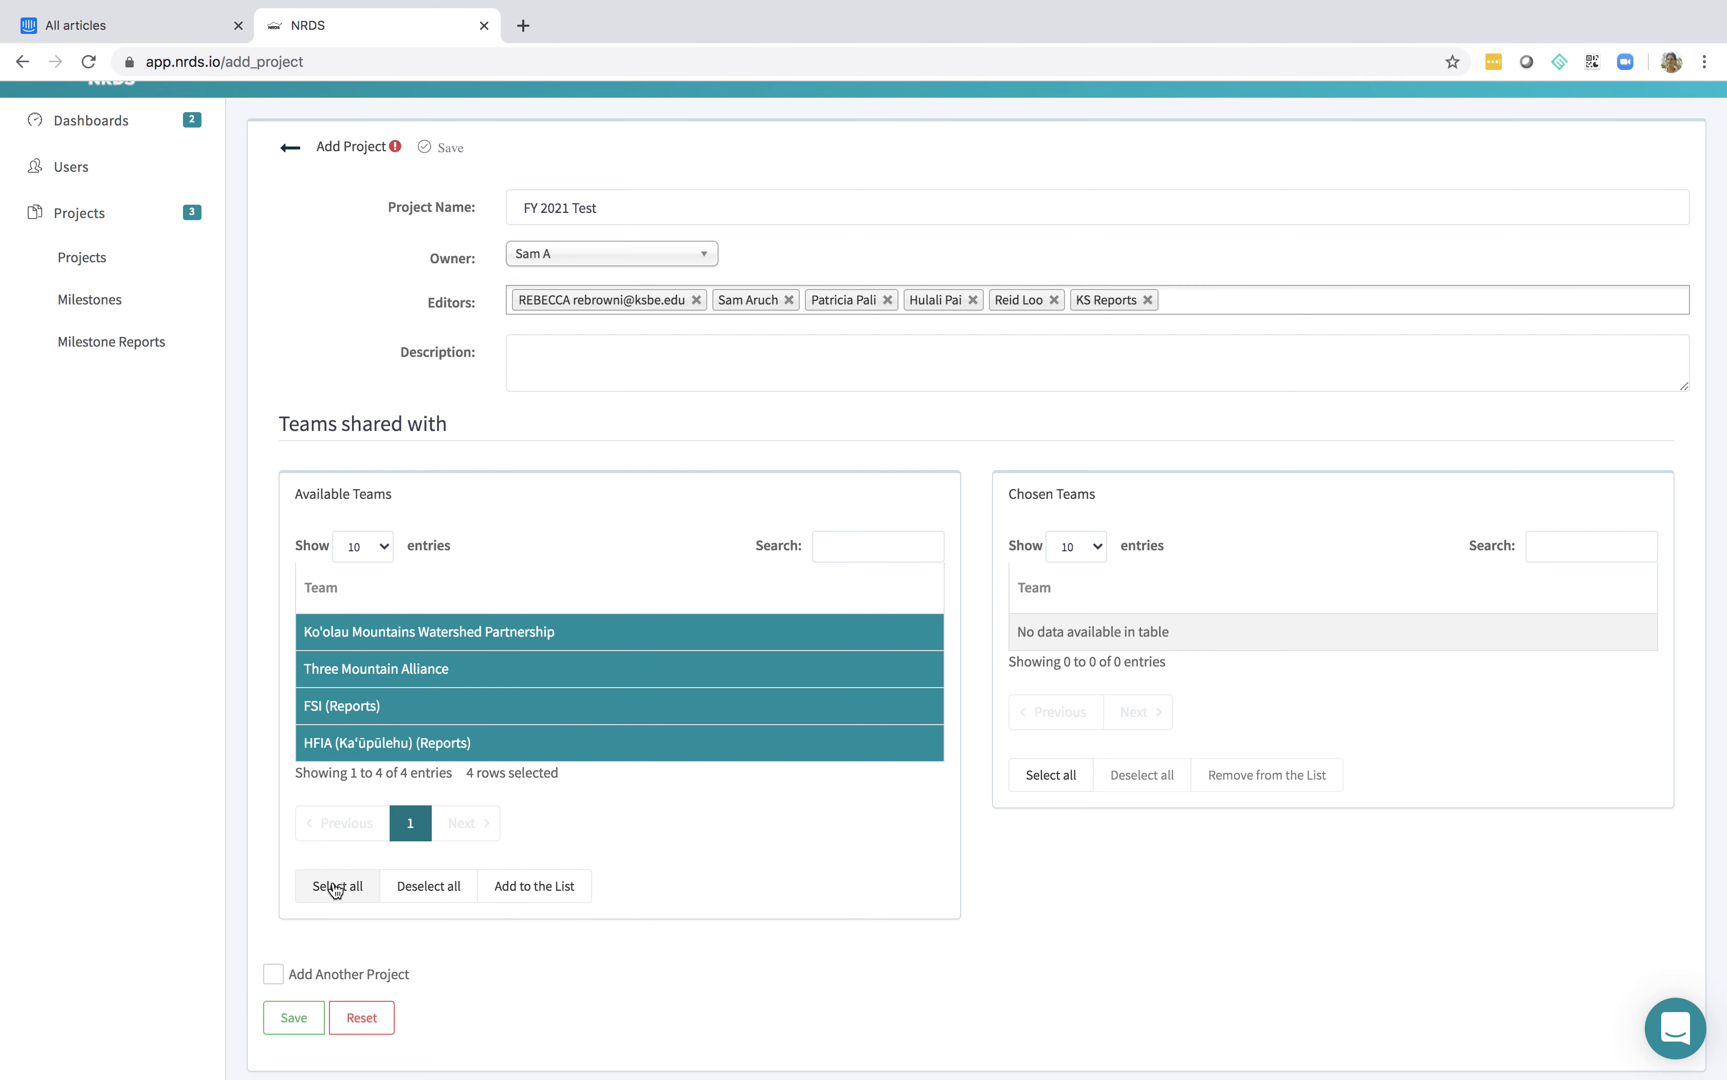
{"action": "left_click", "coordinate": [531, 886]}
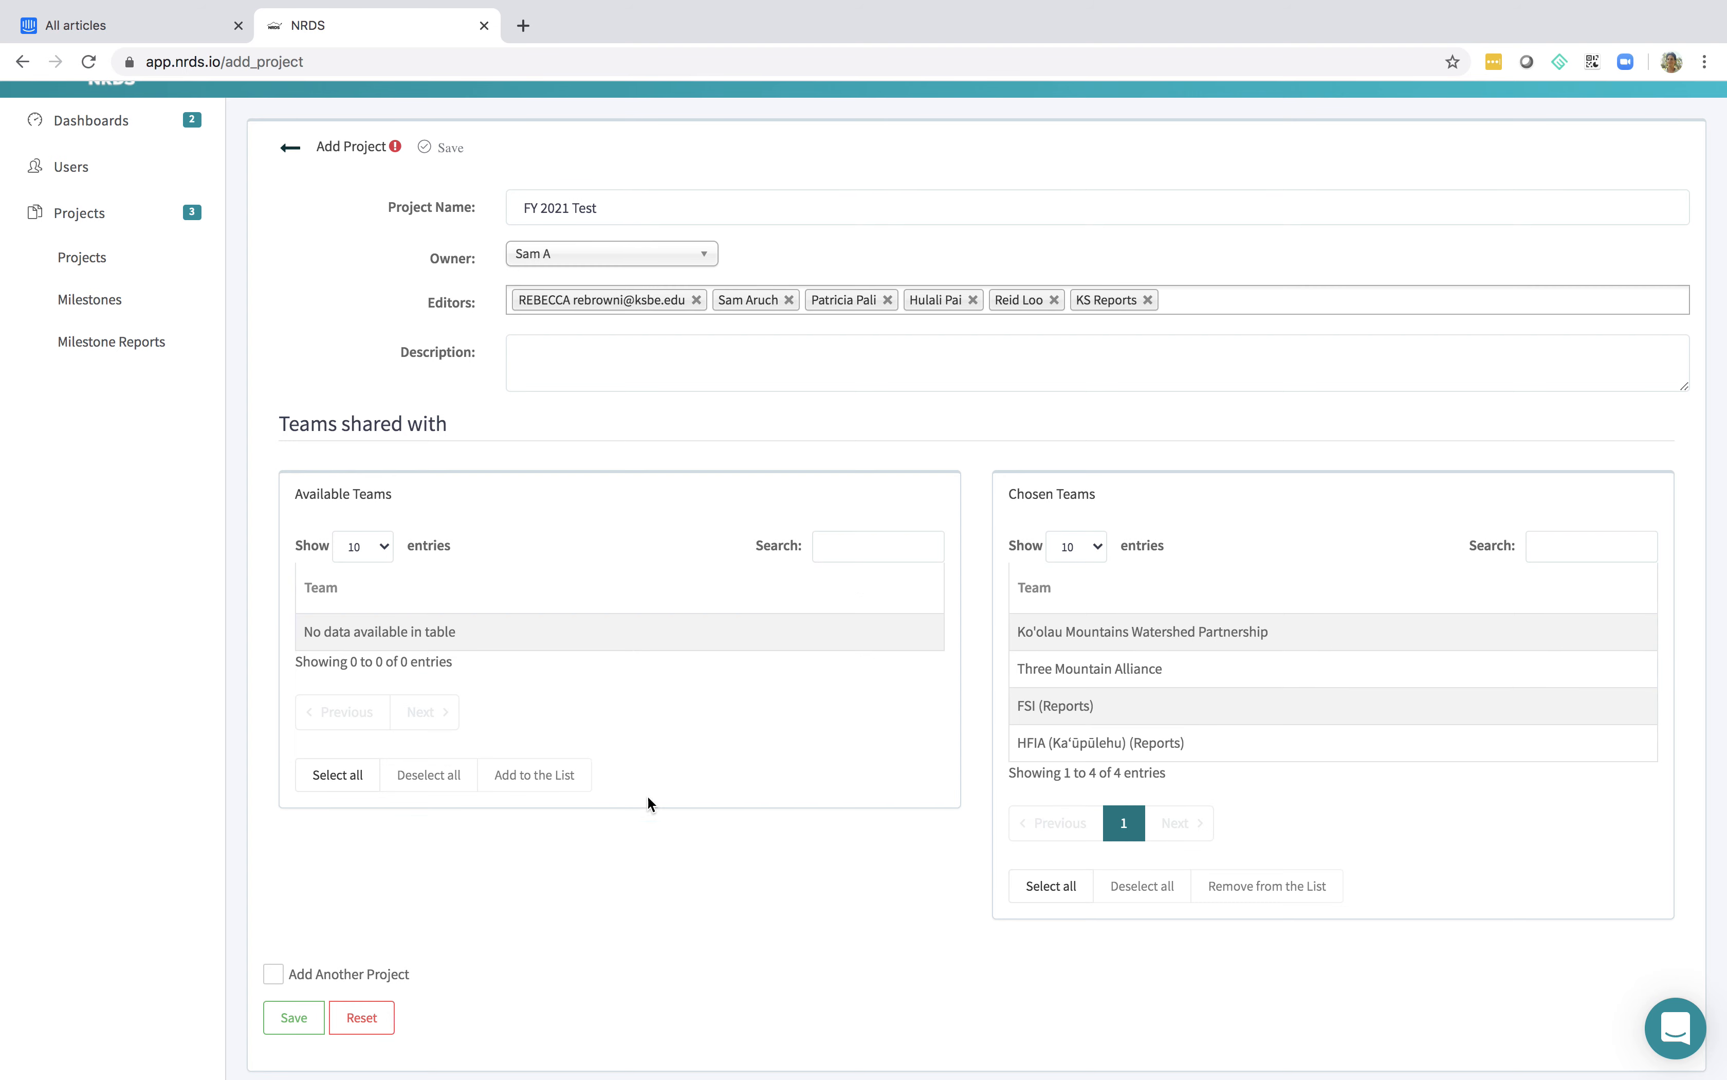
{"action": "scroll", "coordinate": [414, 930], "scroll_direction": "down", "scroll_amount": 2}
{"action": "left_click", "coordinate": [294, 921]}
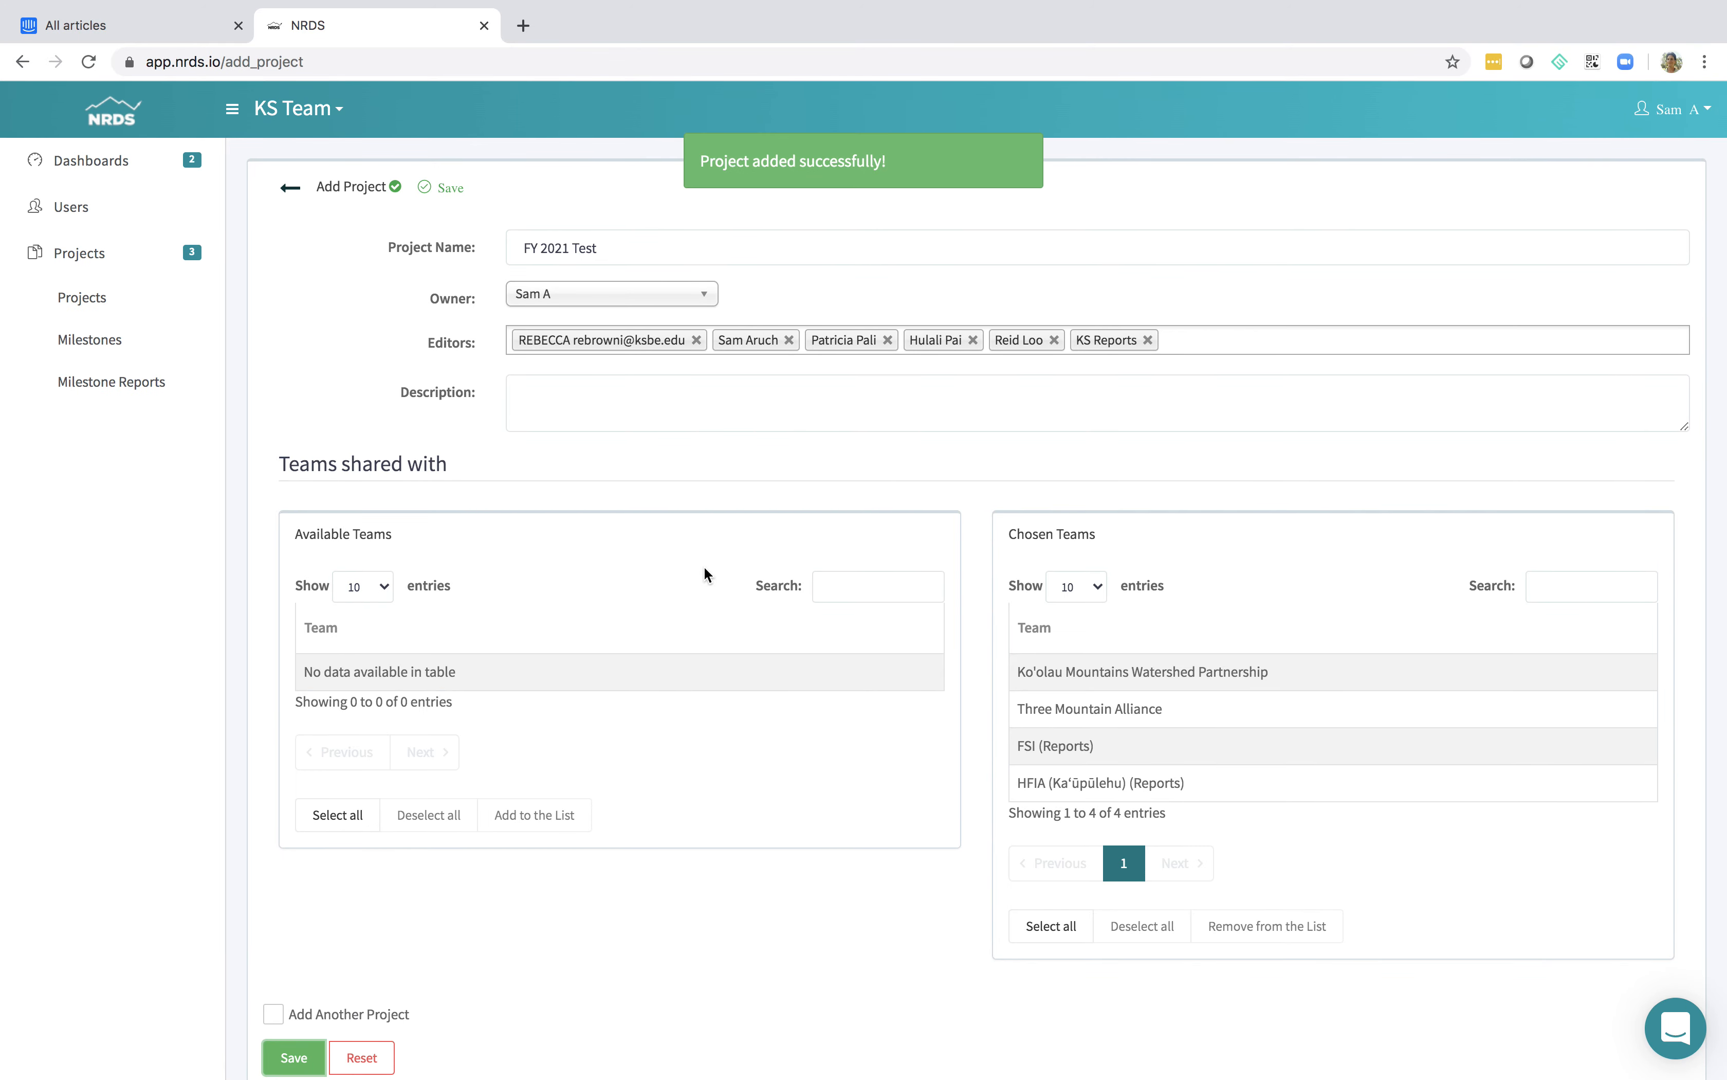
Review the FY 2019-2020 Q3 milestone's dates, shared teams, questions and sections, then save it and return to the milestone list
{"action": "left_click", "coordinate": [113, 354]}
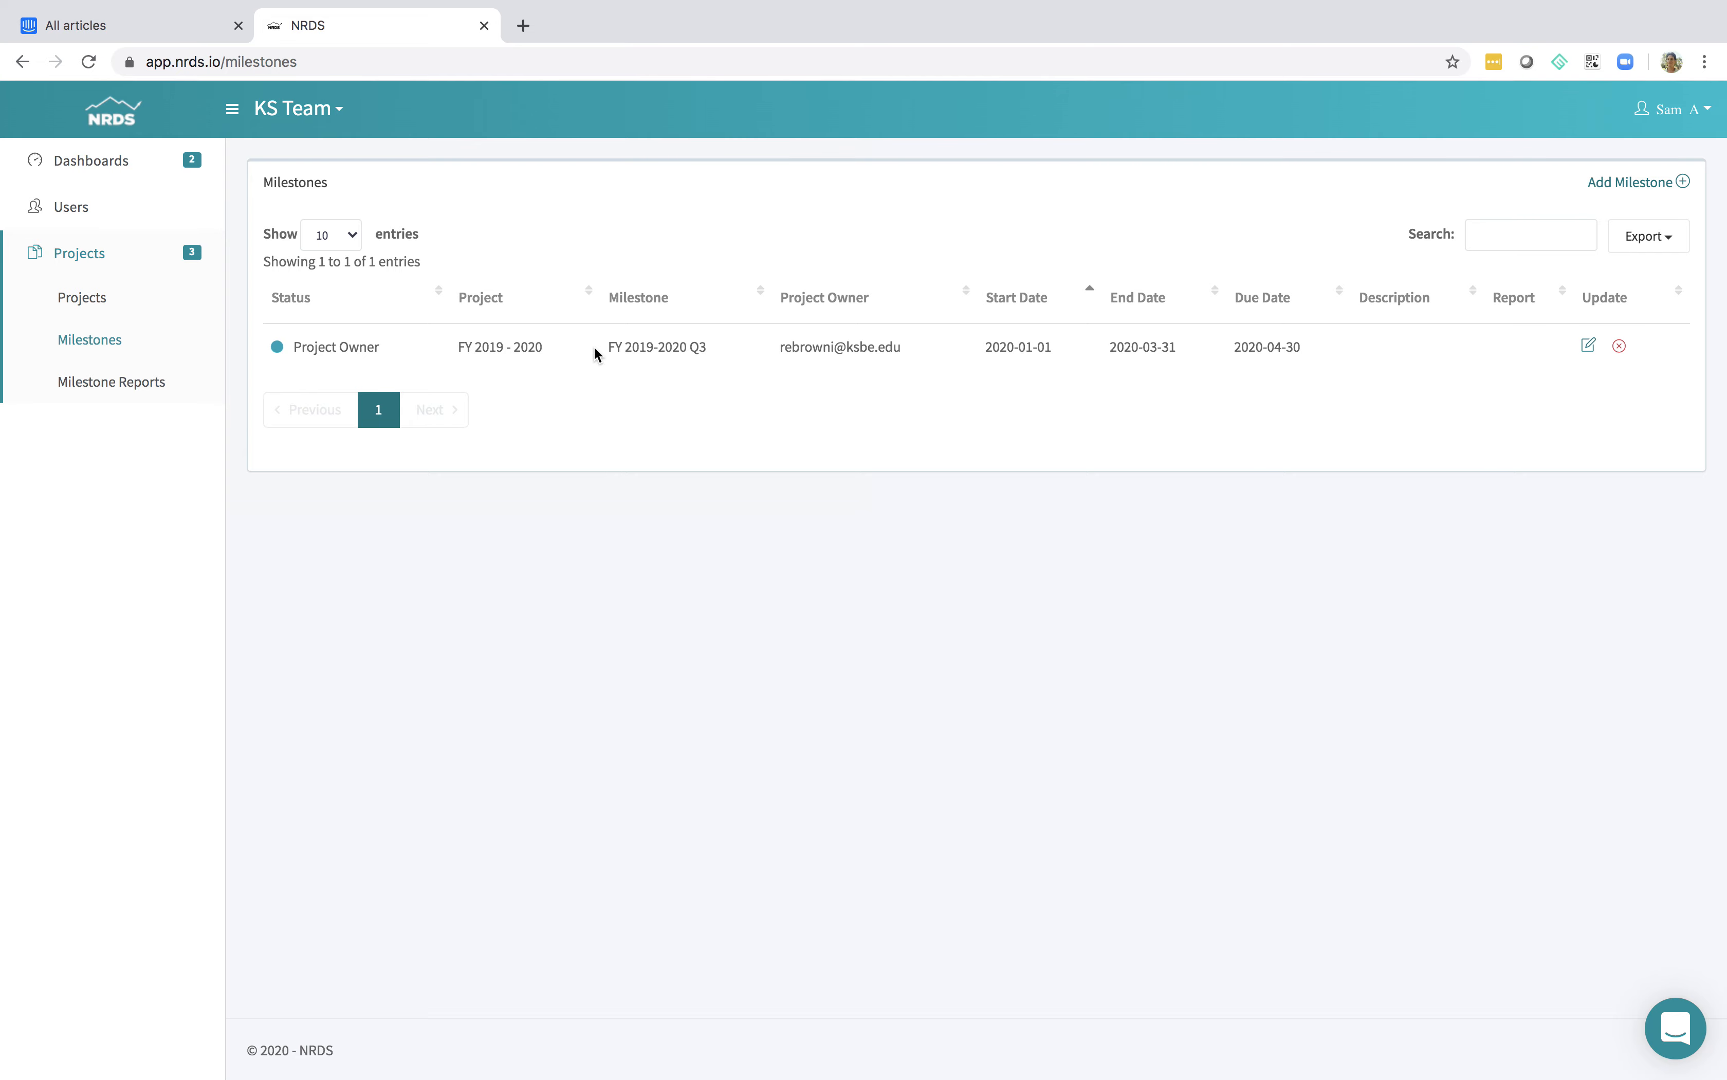
{"action": "left_click", "coordinate": [1588, 349]}
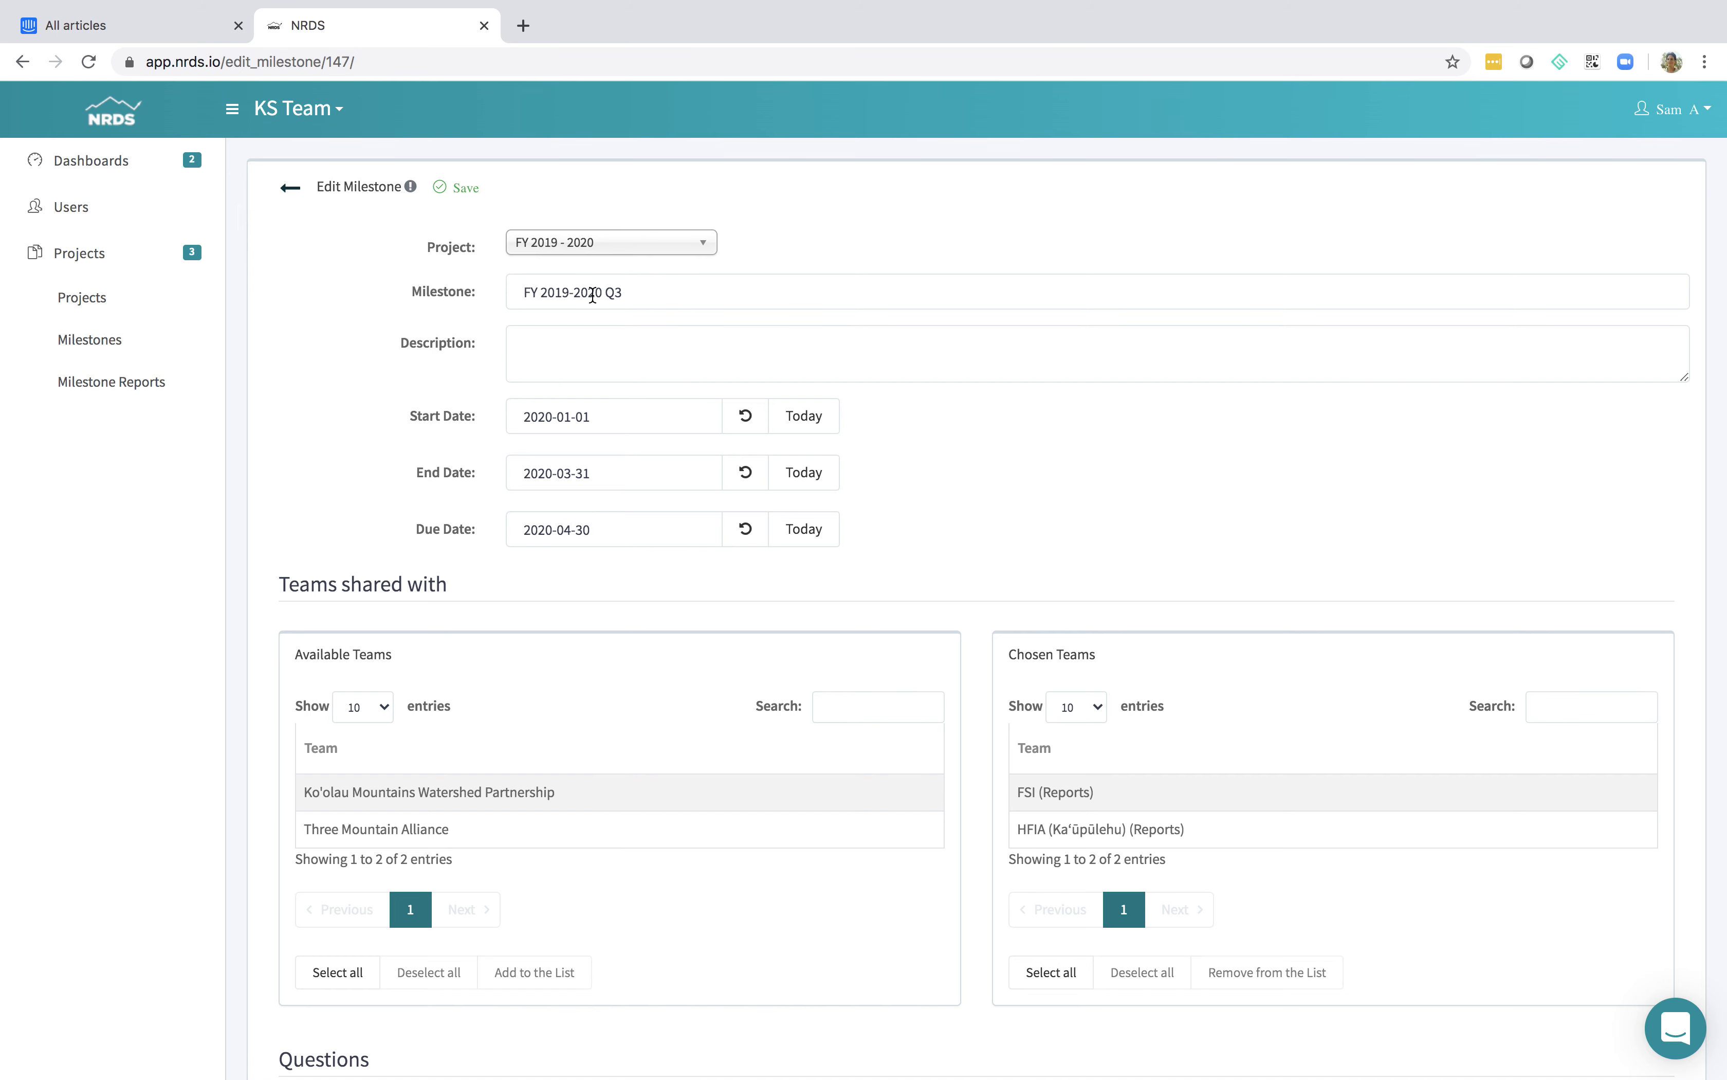
{"action": "scroll", "coordinate": [614, 366], "scroll_direction": "down", "scroll_amount": 1}
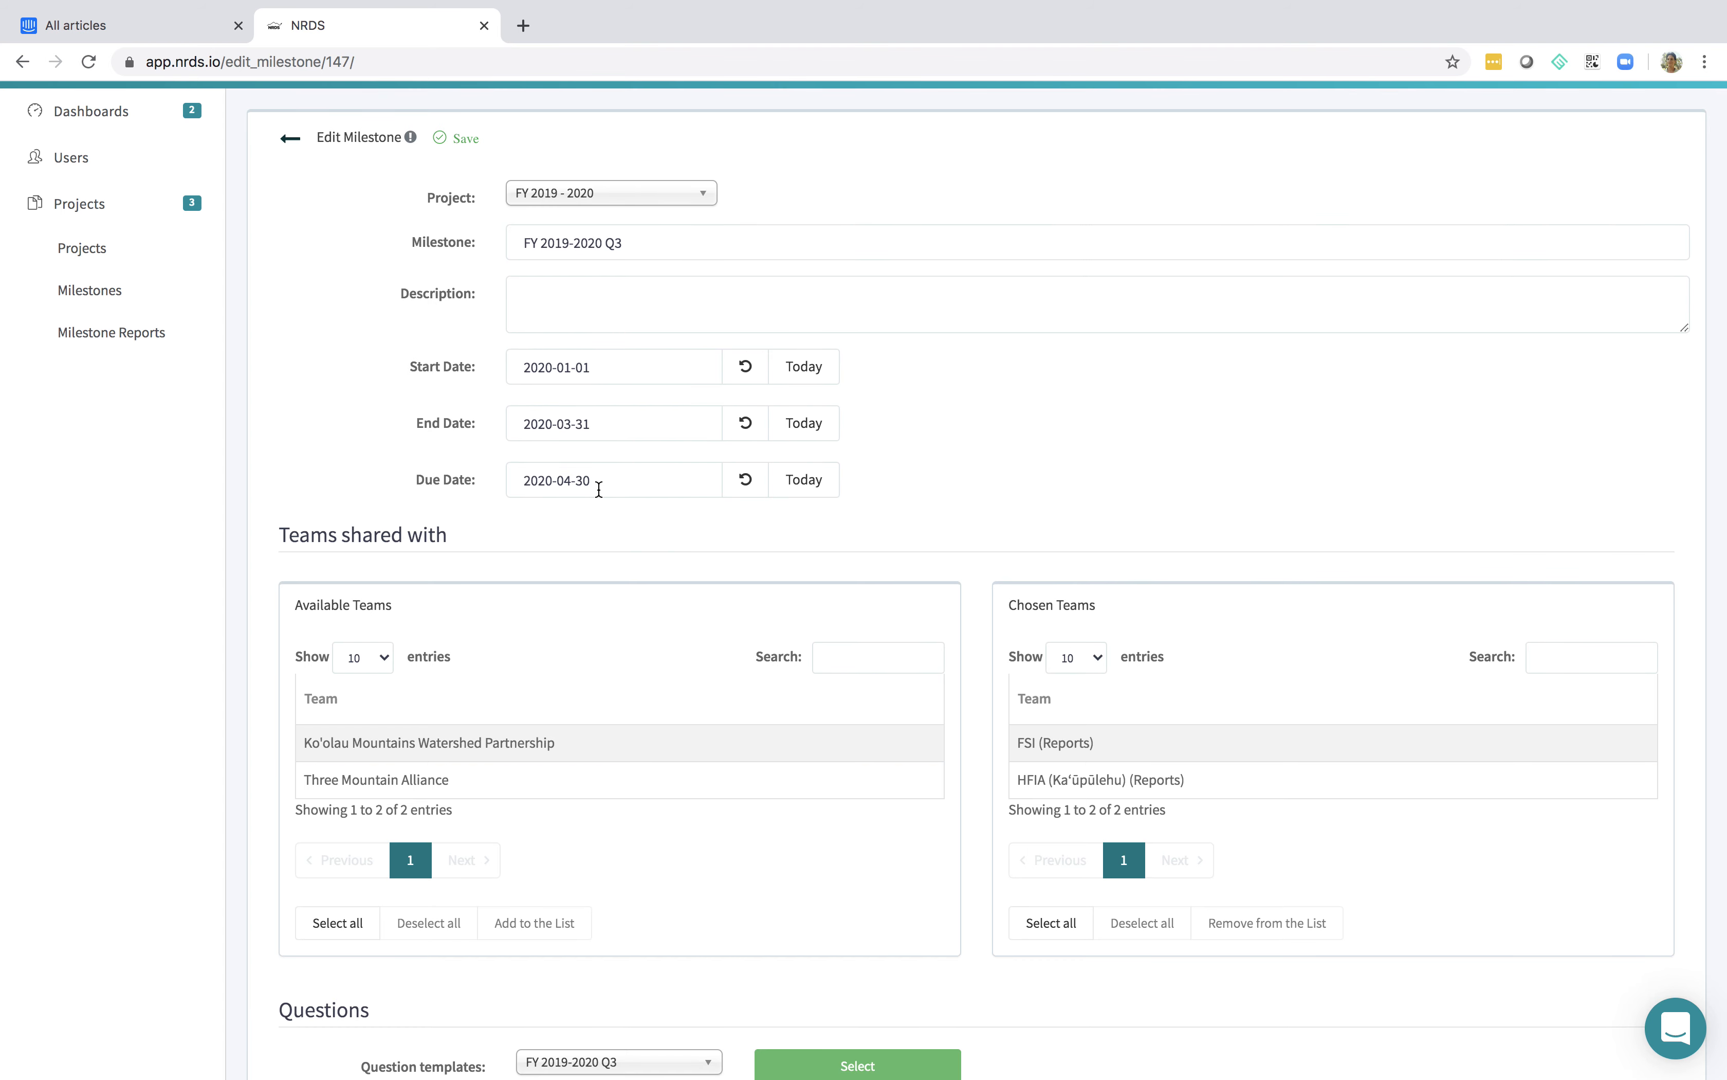
{"action": "scroll", "coordinate": [599, 489], "scroll_direction": "down", "scroll_amount": 4}
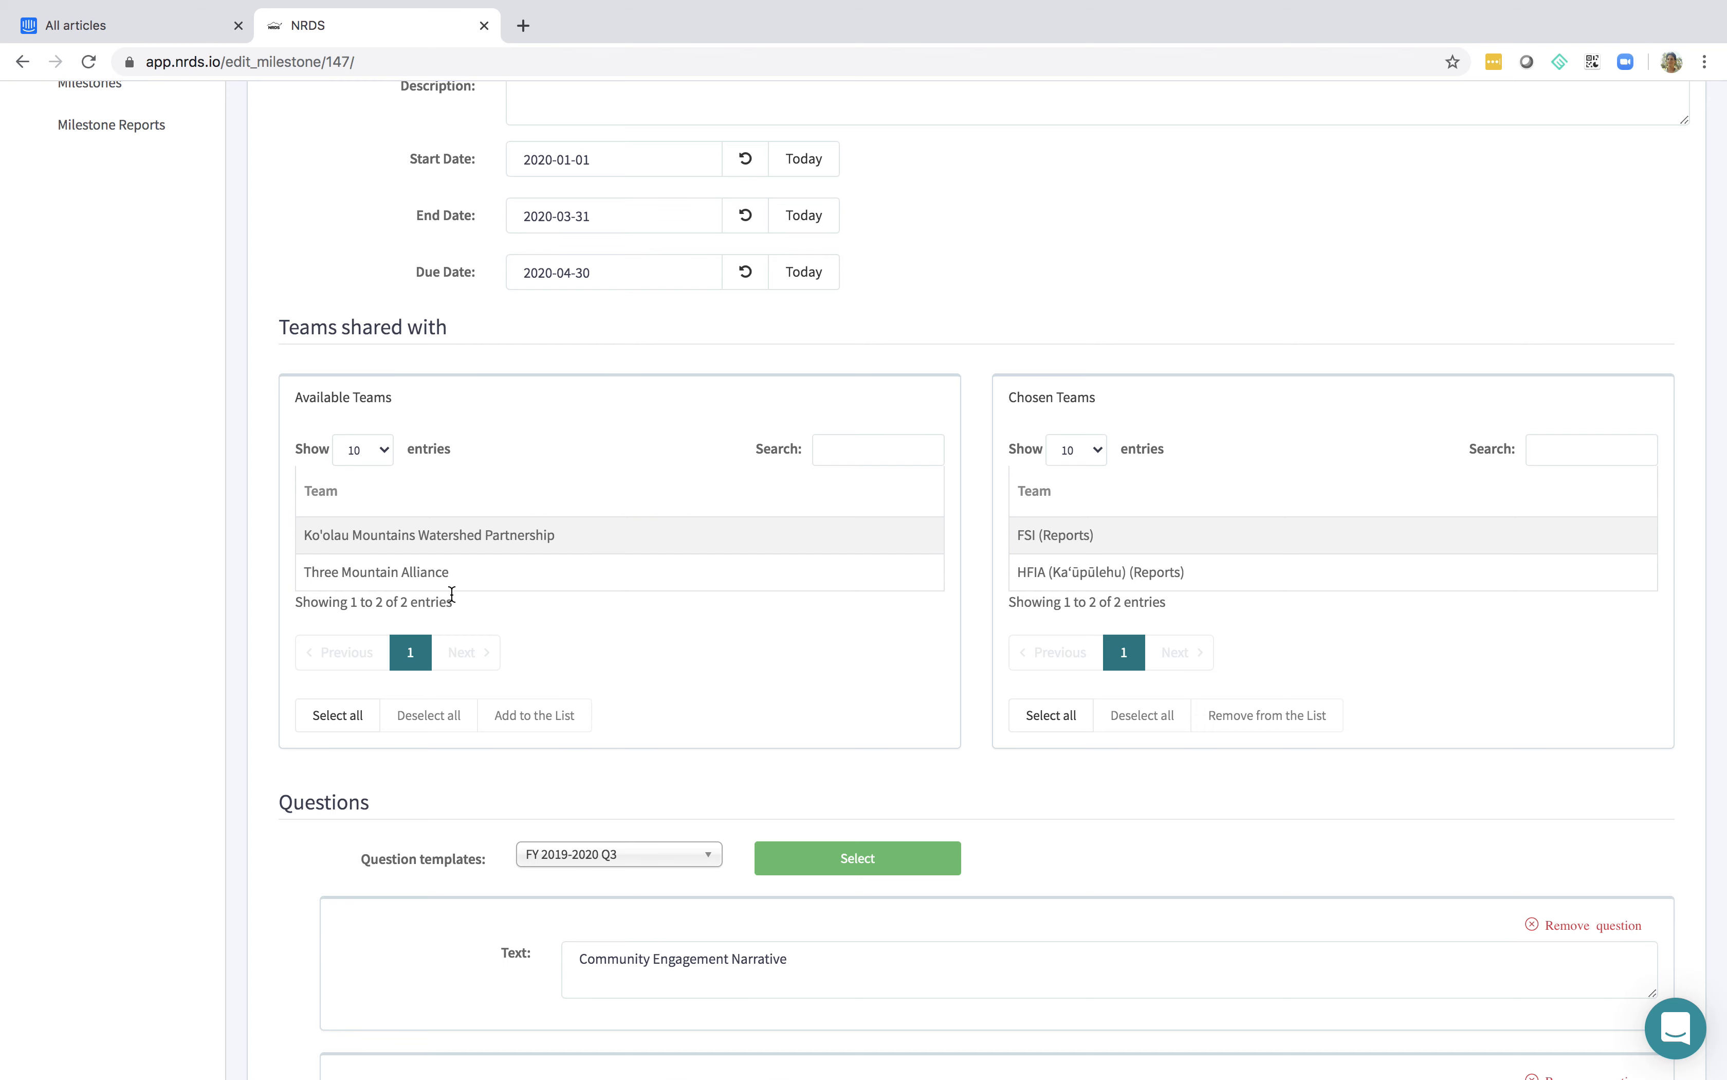
{"action": "scroll", "coordinate": [506, 529], "scroll_direction": "down", "scroll_amount": 8}
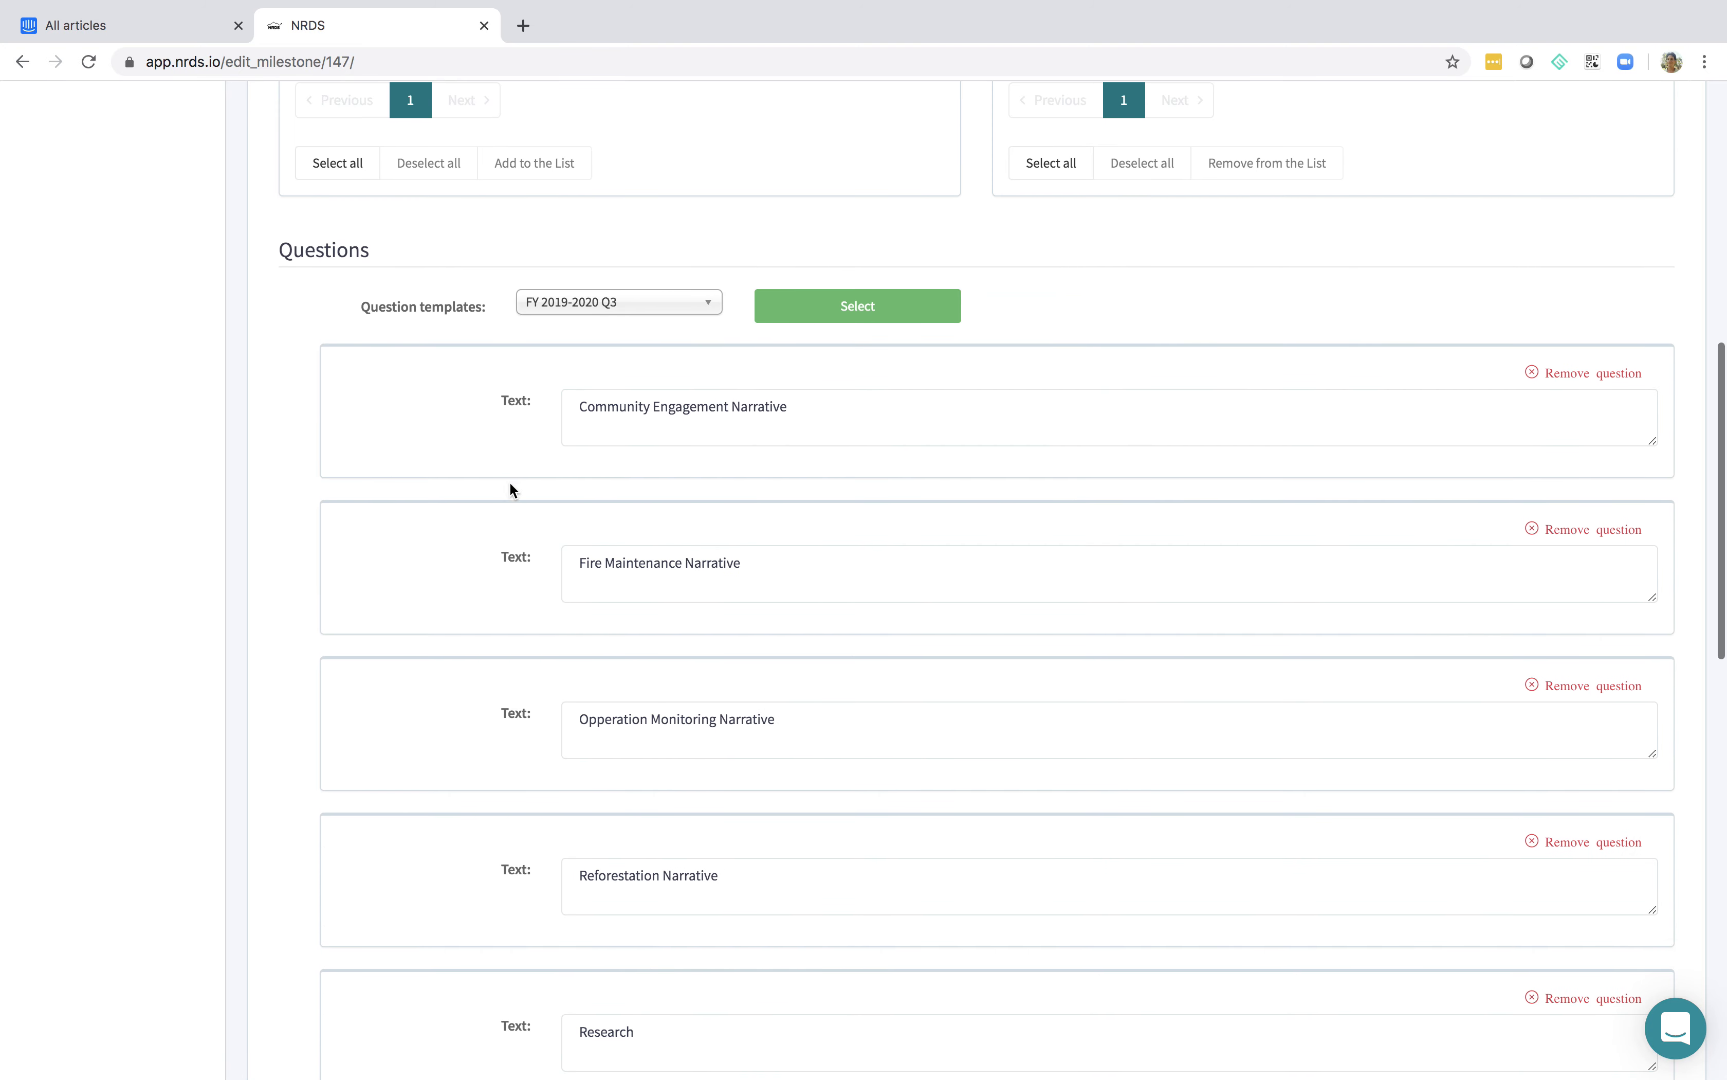
{"action": "scroll", "coordinate": [522, 705], "scroll_direction": "down", "scroll_amount": 15}
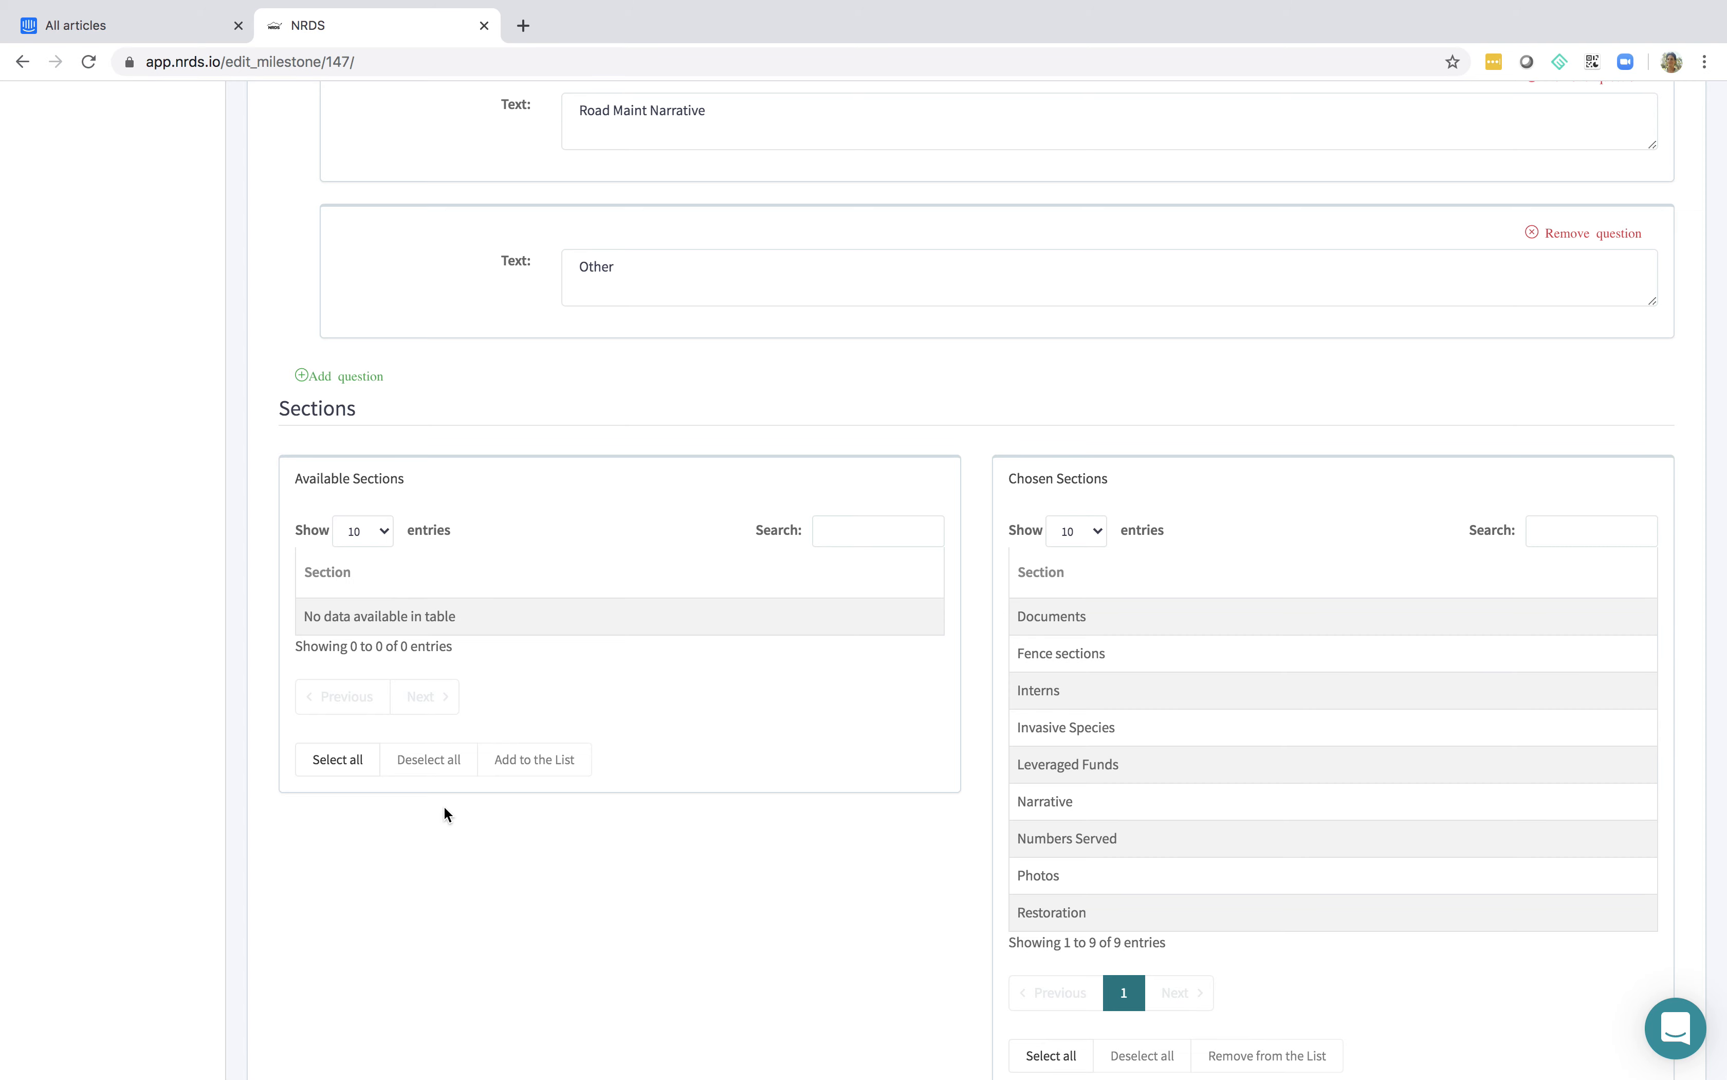
{"action": "scroll", "coordinate": [547, 888], "scroll_direction": "down", "scroll_amount": 1}
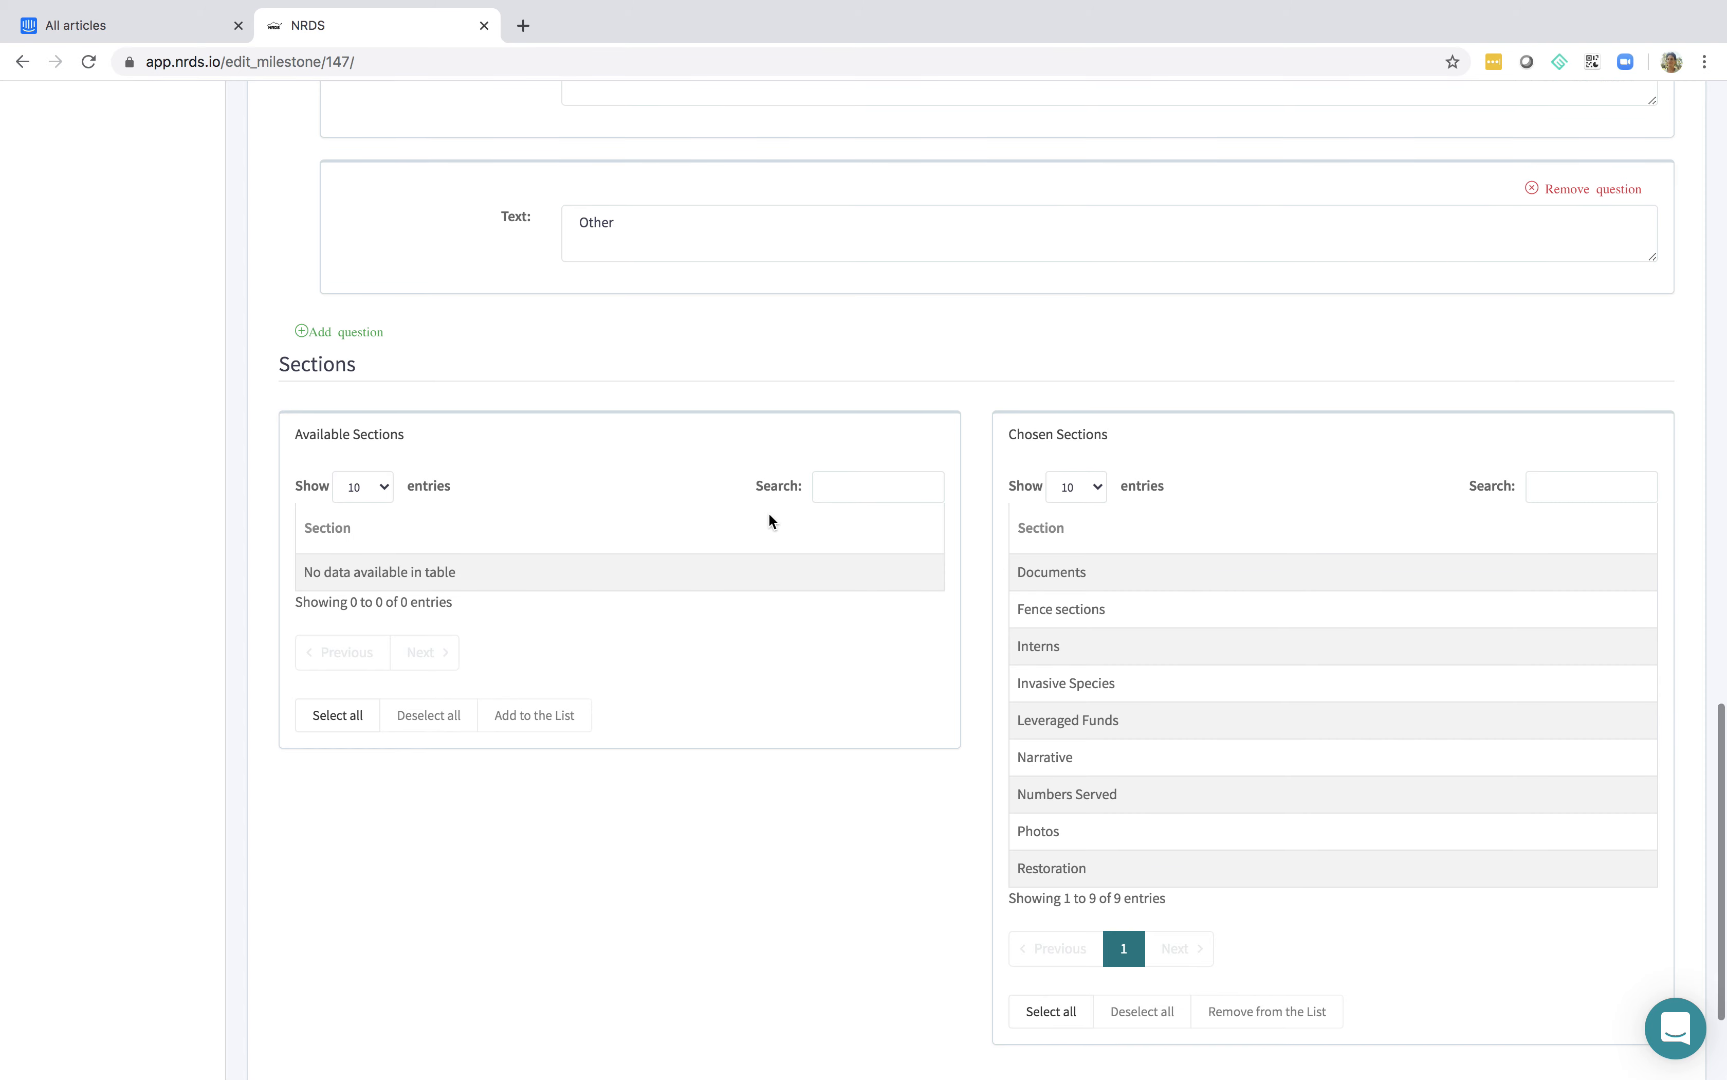
{"action": "scroll", "coordinate": [819, 811], "scroll_direction": "down", "scroll_amount": 3}
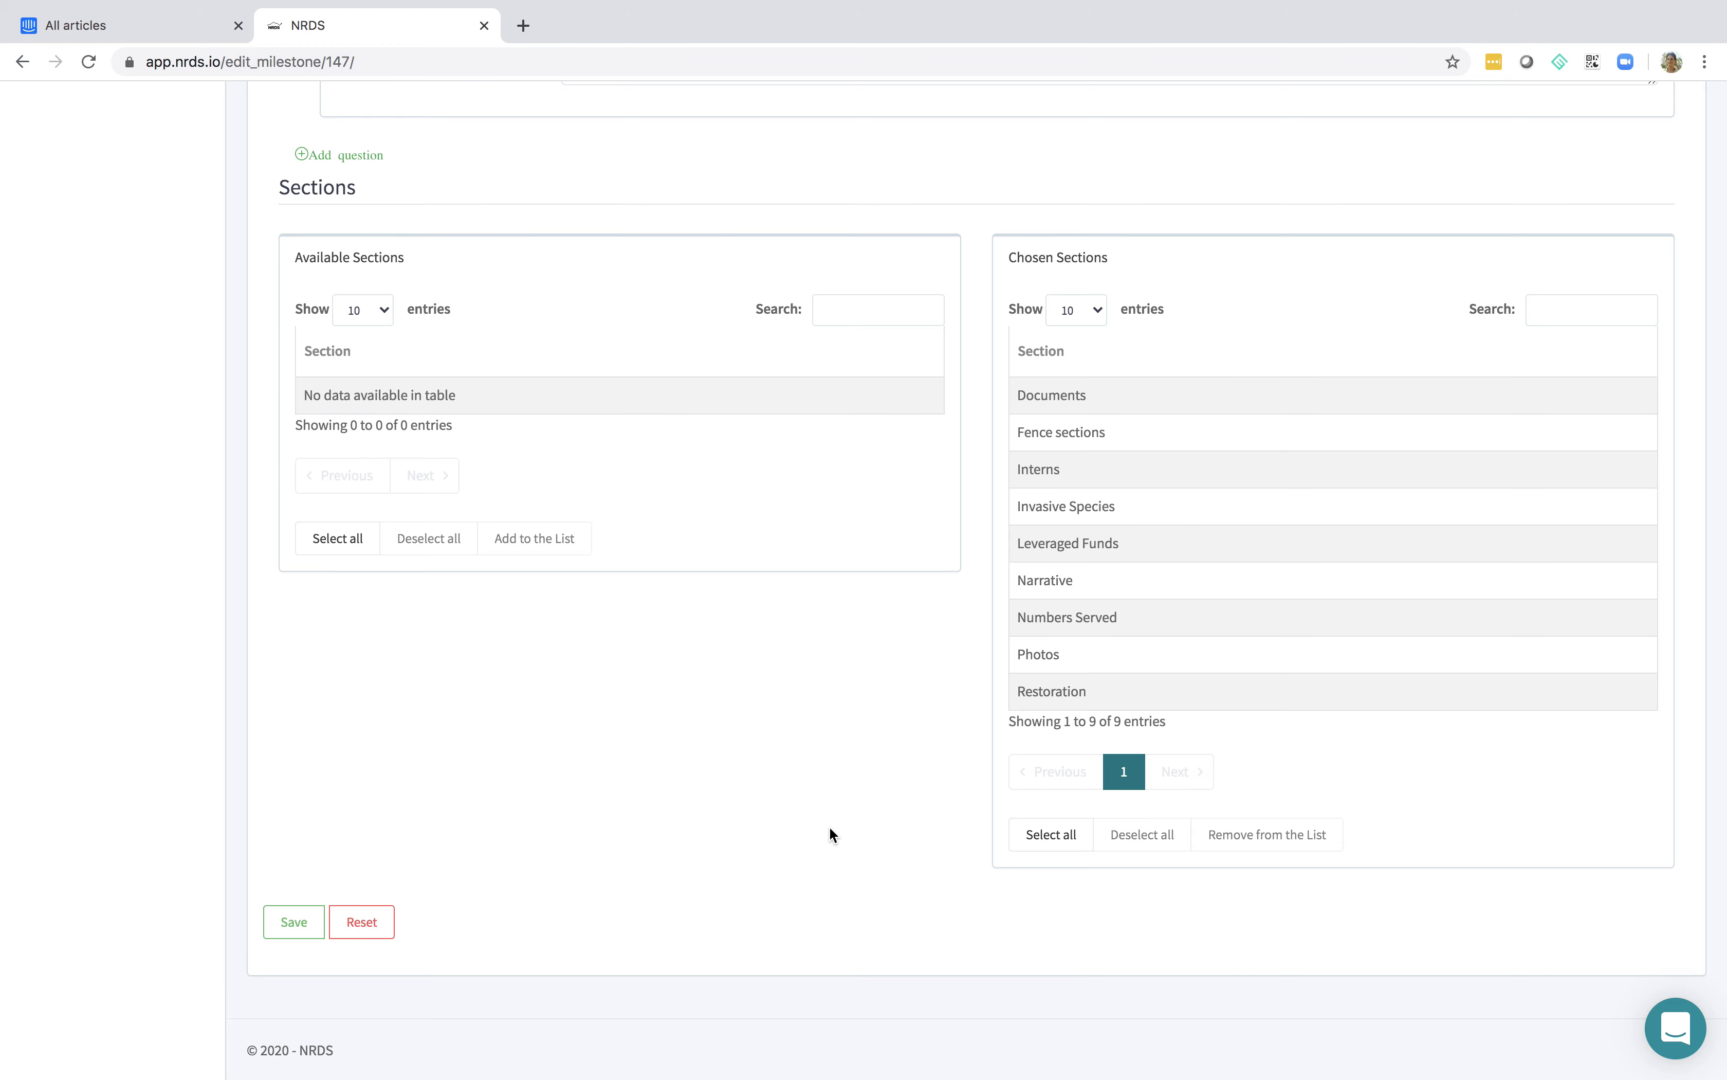
{"action": "scroll", "coordinate": [828, 826], "scroll_direction": "up", "scroll_amount": 2}
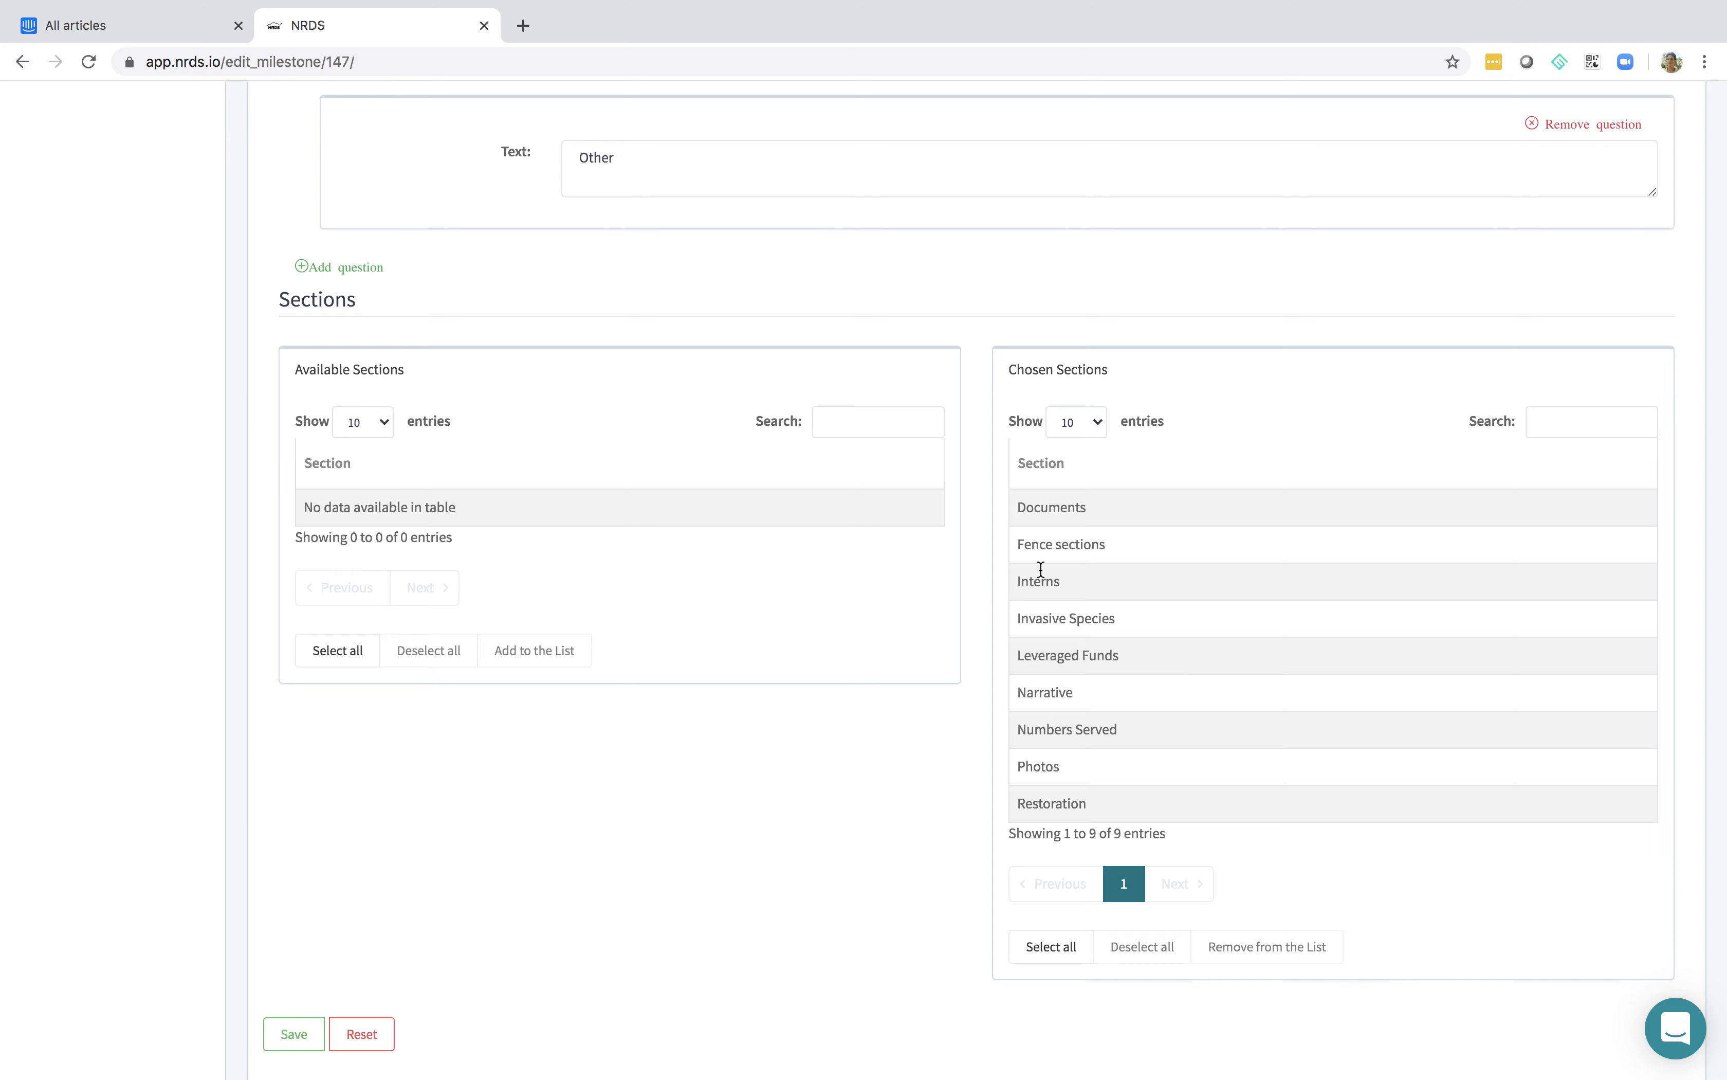
{"action": "scroll", "coordinate": [814, 861], "scroll_direction": "down", "scroll_amount": 1}
{"action": "scroll", "coordinate": [813, 860], "scroll_direction": "down", "scroll_amount": 2}
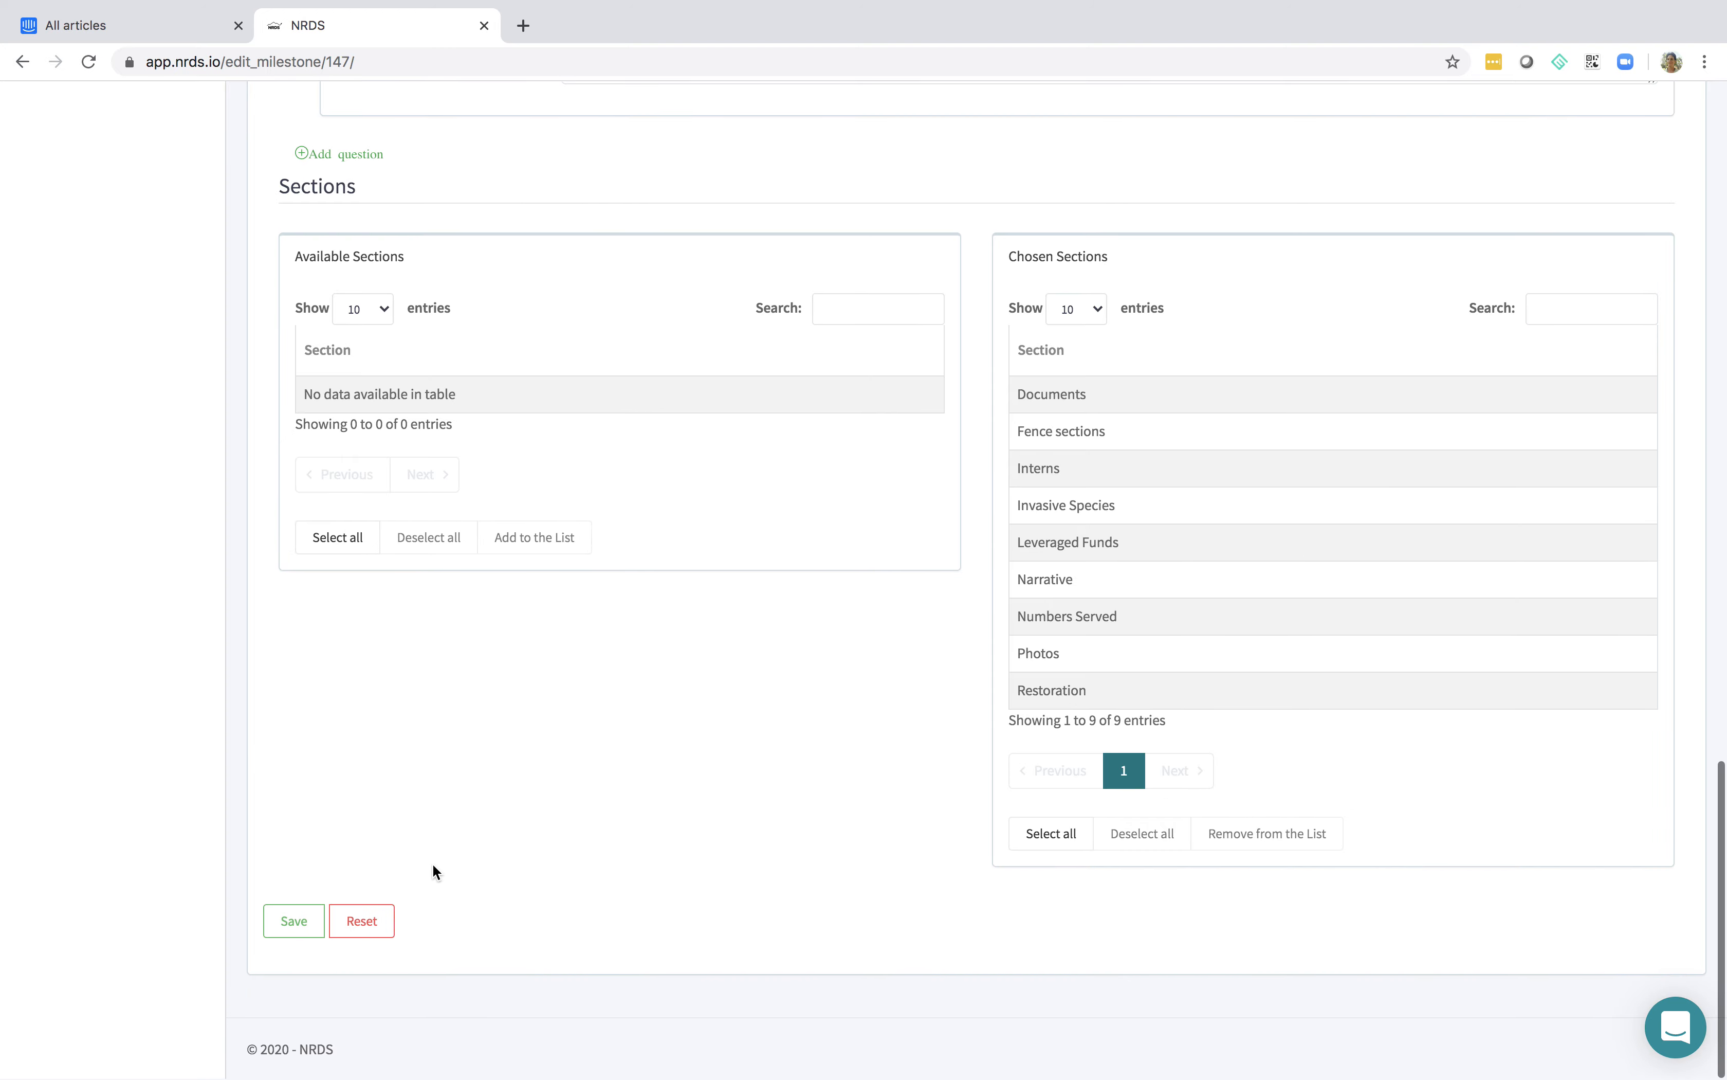
{"action": "left_click", "coordinate": [295, 924]}
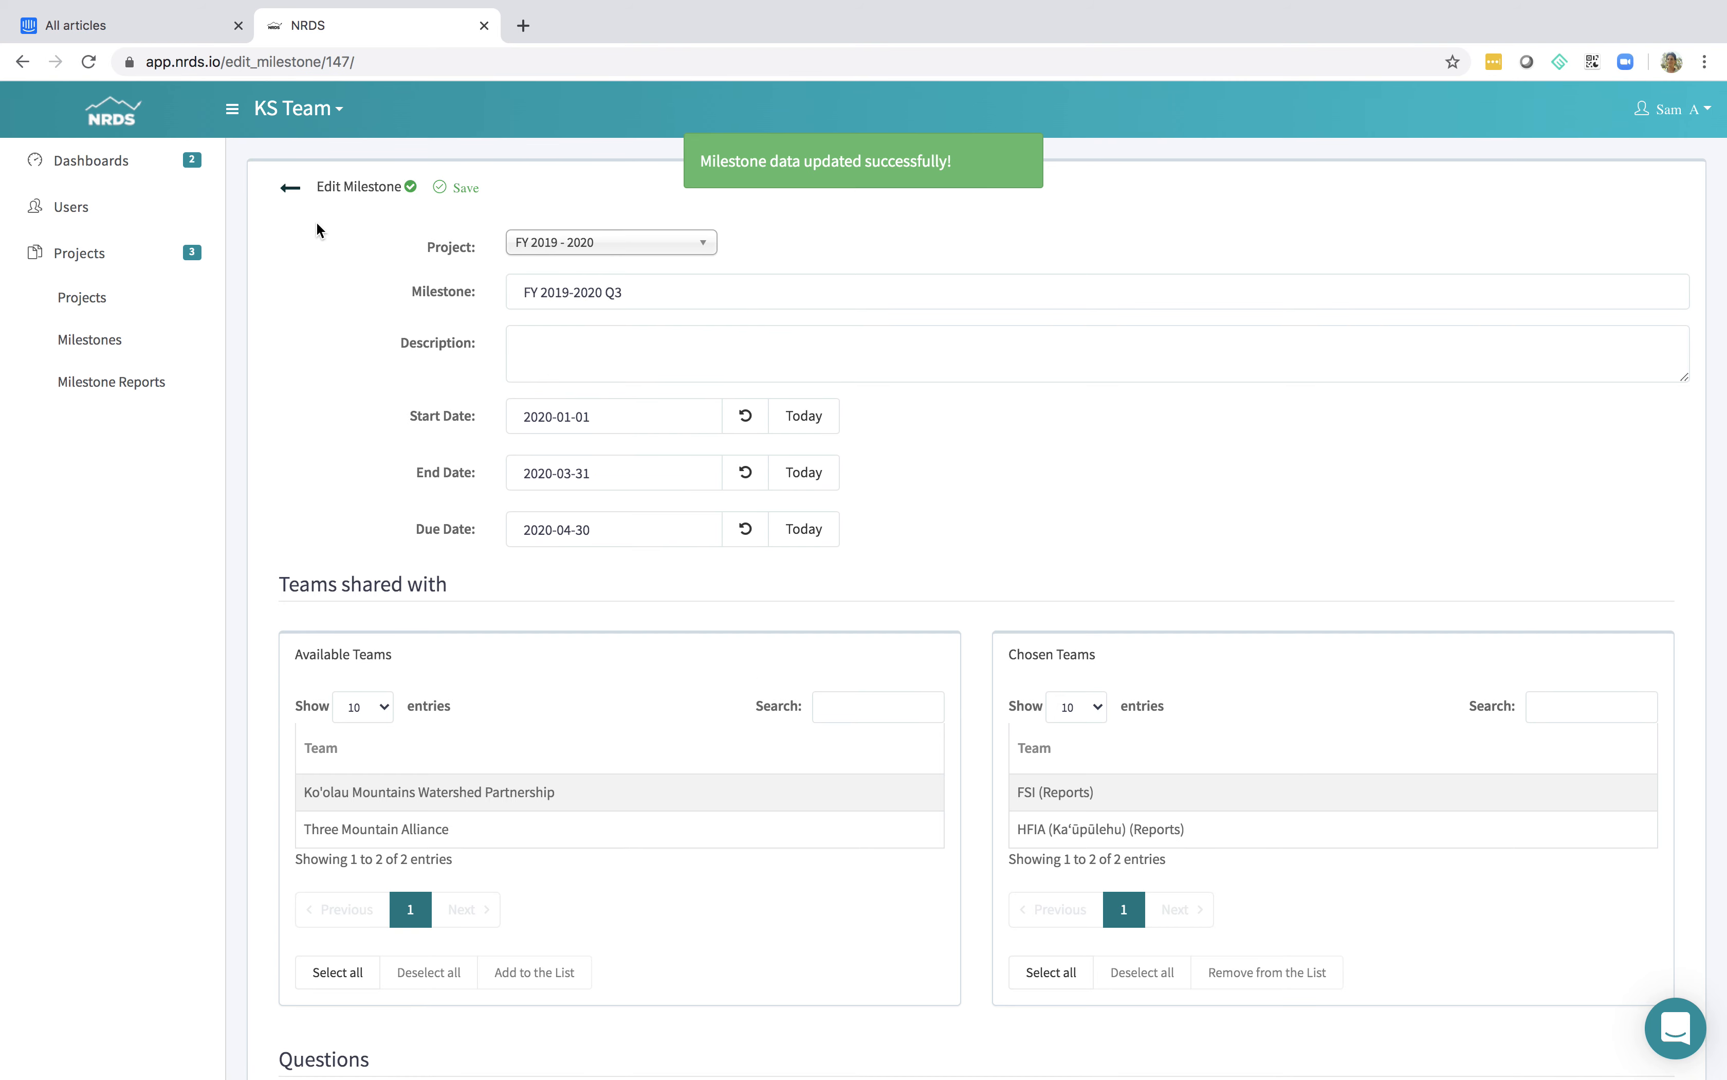
{"action": "left_click", "coordinate": [291, 187]}
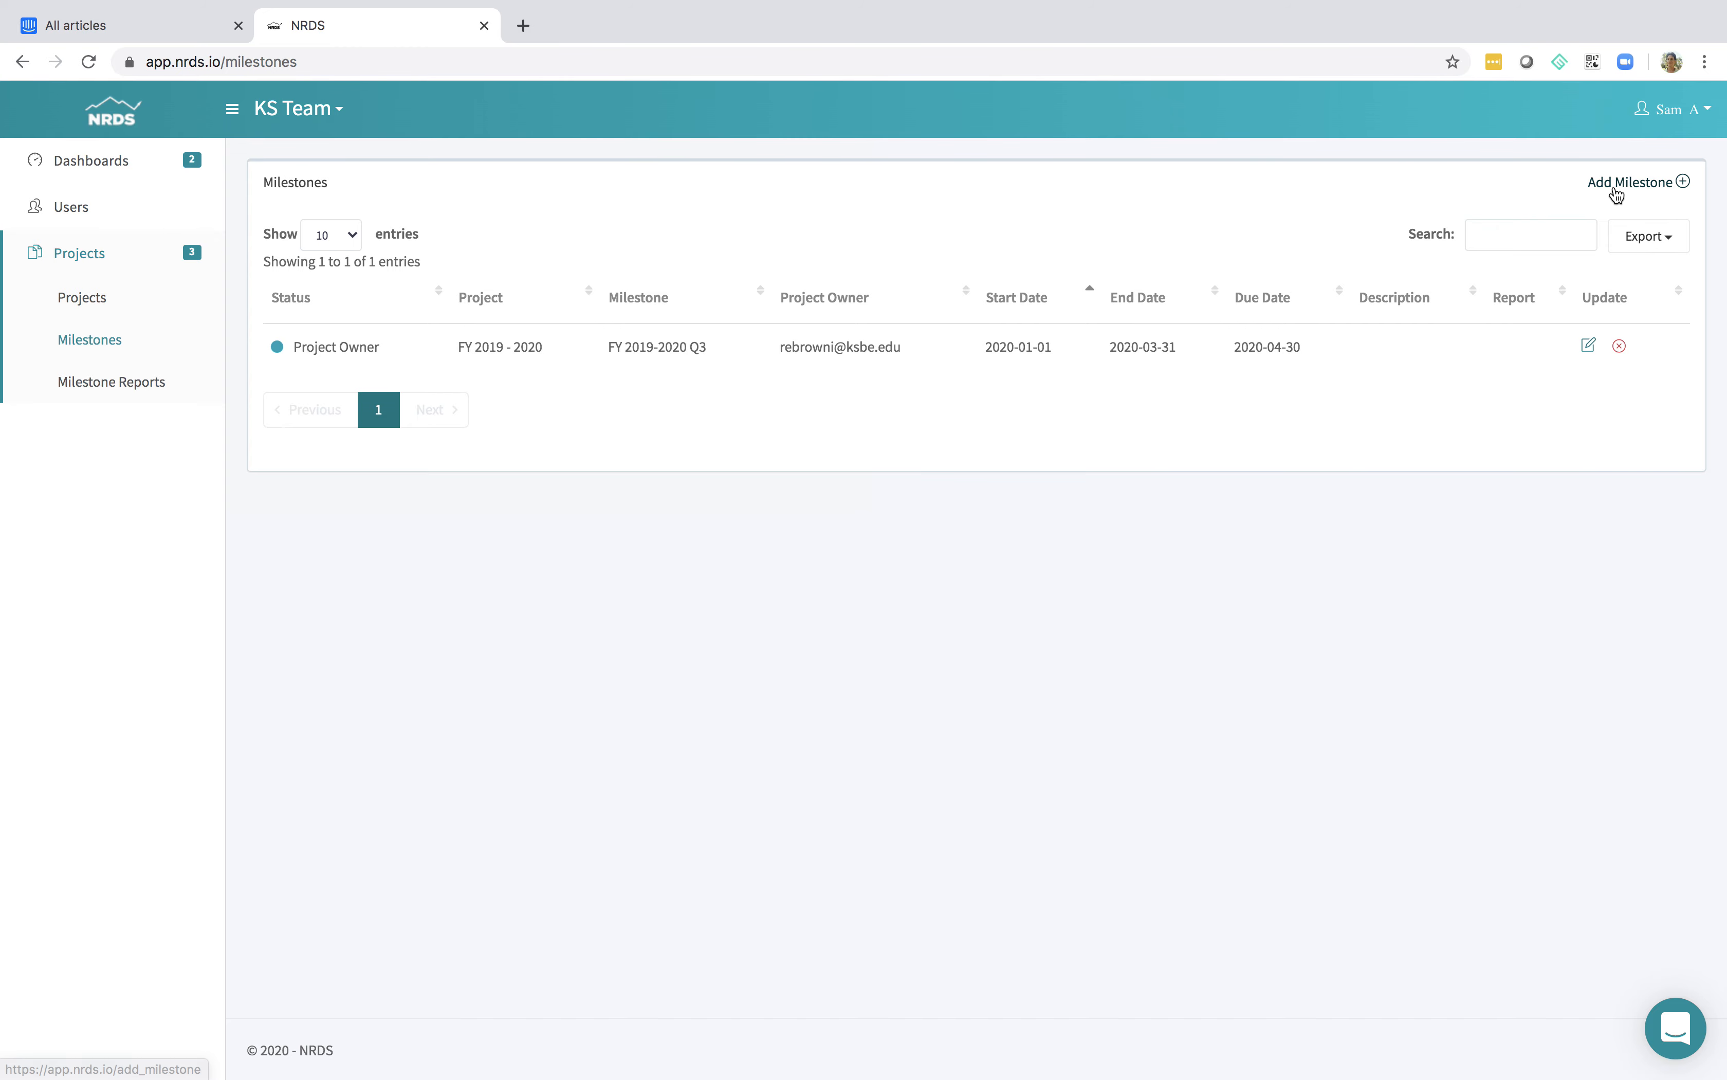
Start a new milestone for the FY 2021 Test project and name it "FY 2021 Q1"
{"action": "left_click", "coordinate": [1634, 183]}
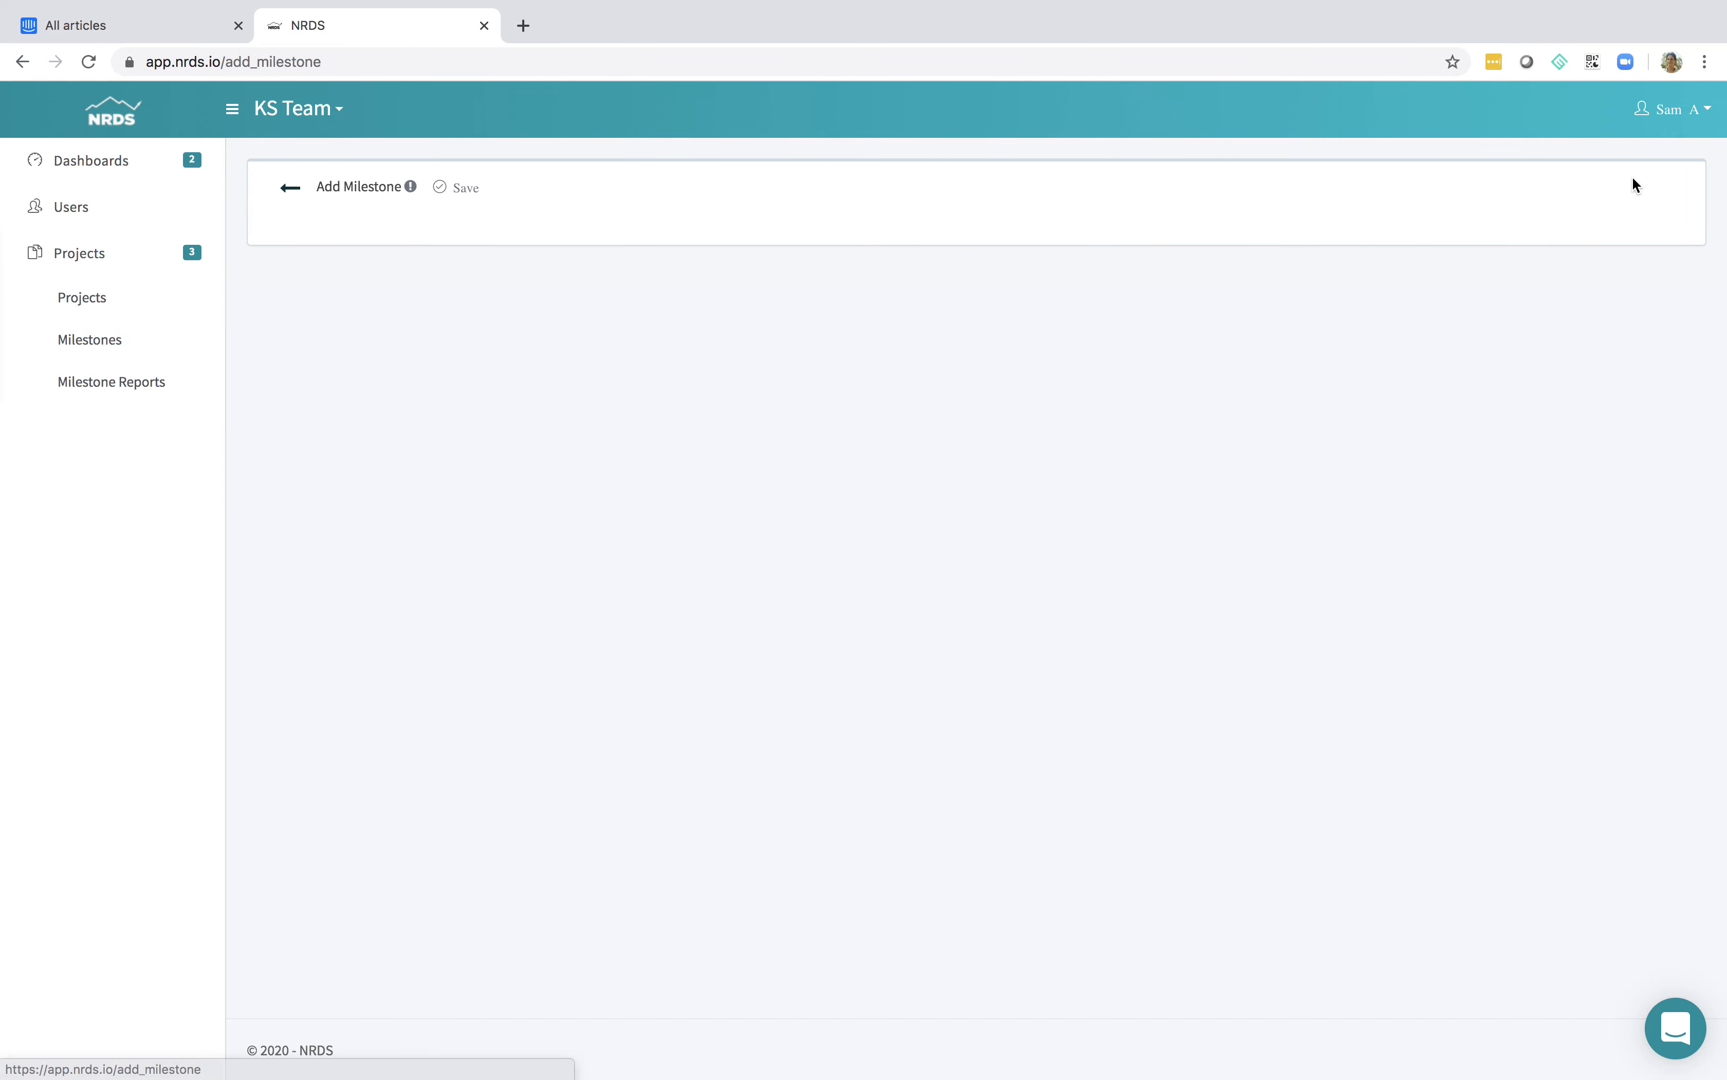
{"action": "left_click", "coordinate": [687, 245]}
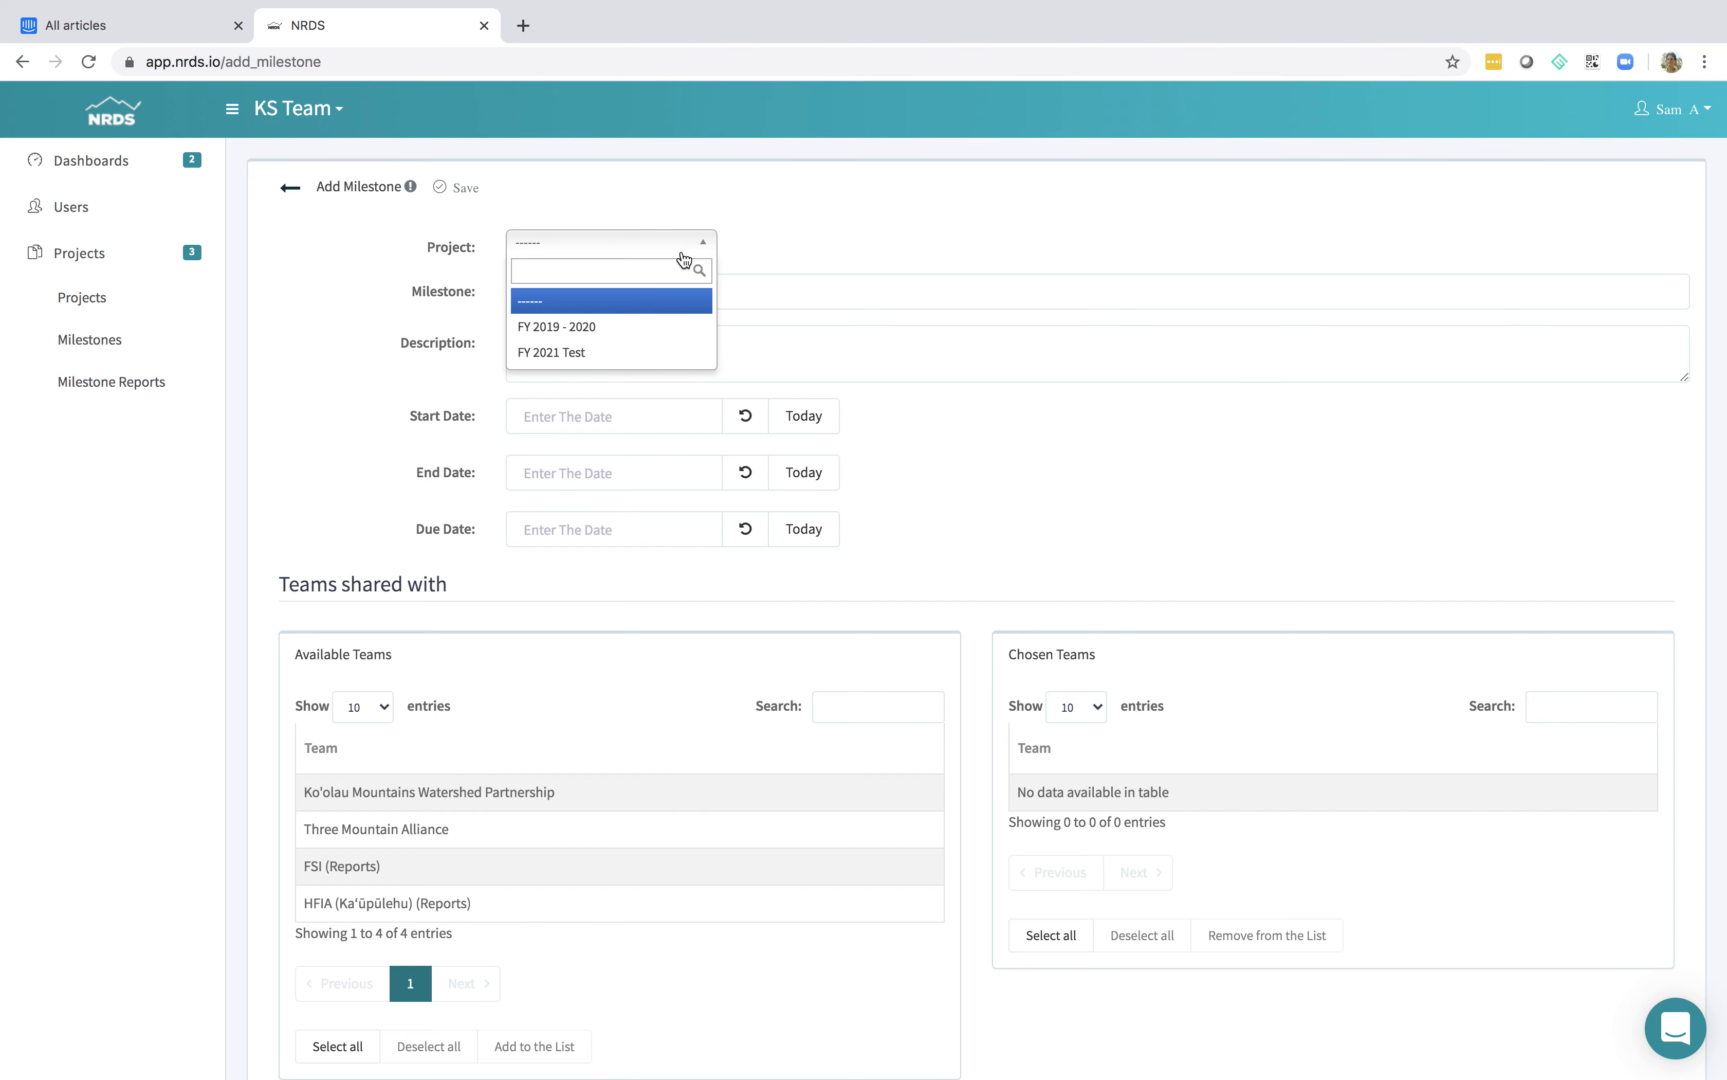
{"action": "left_click", "coordinate": [599, 365]}
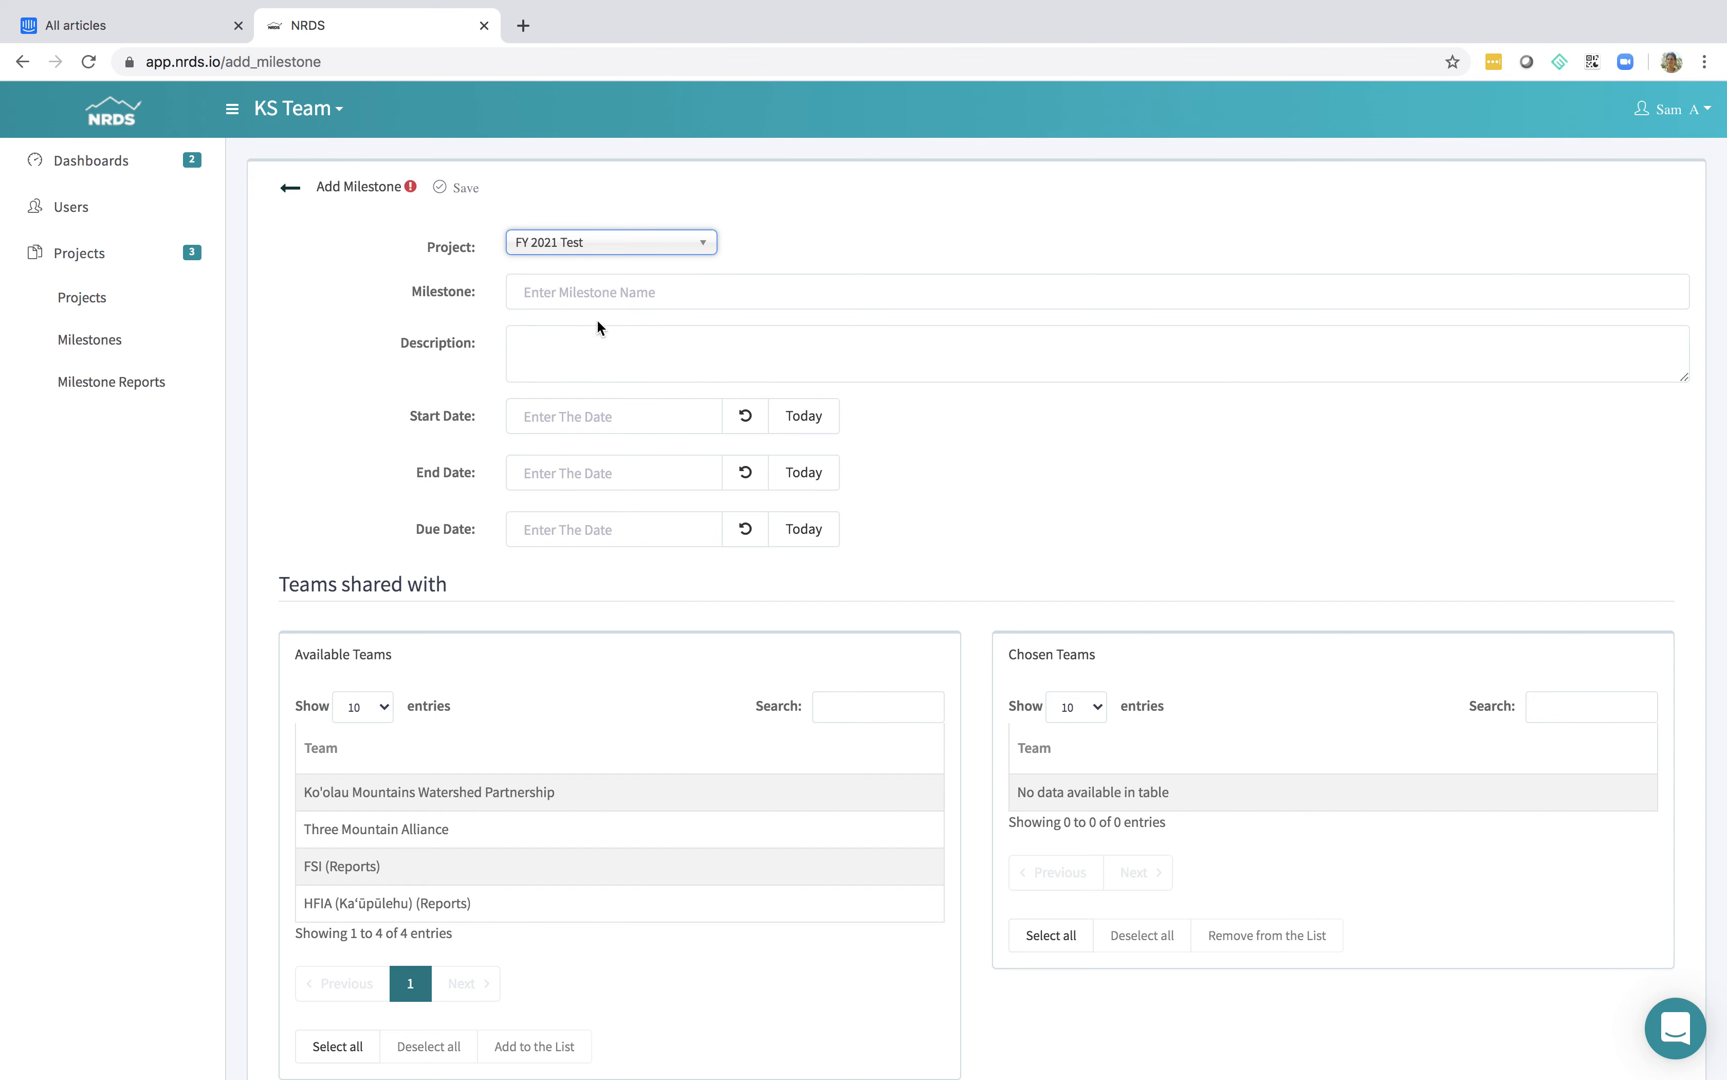
{"action": "left_click", "coordinate": [614, 295]}
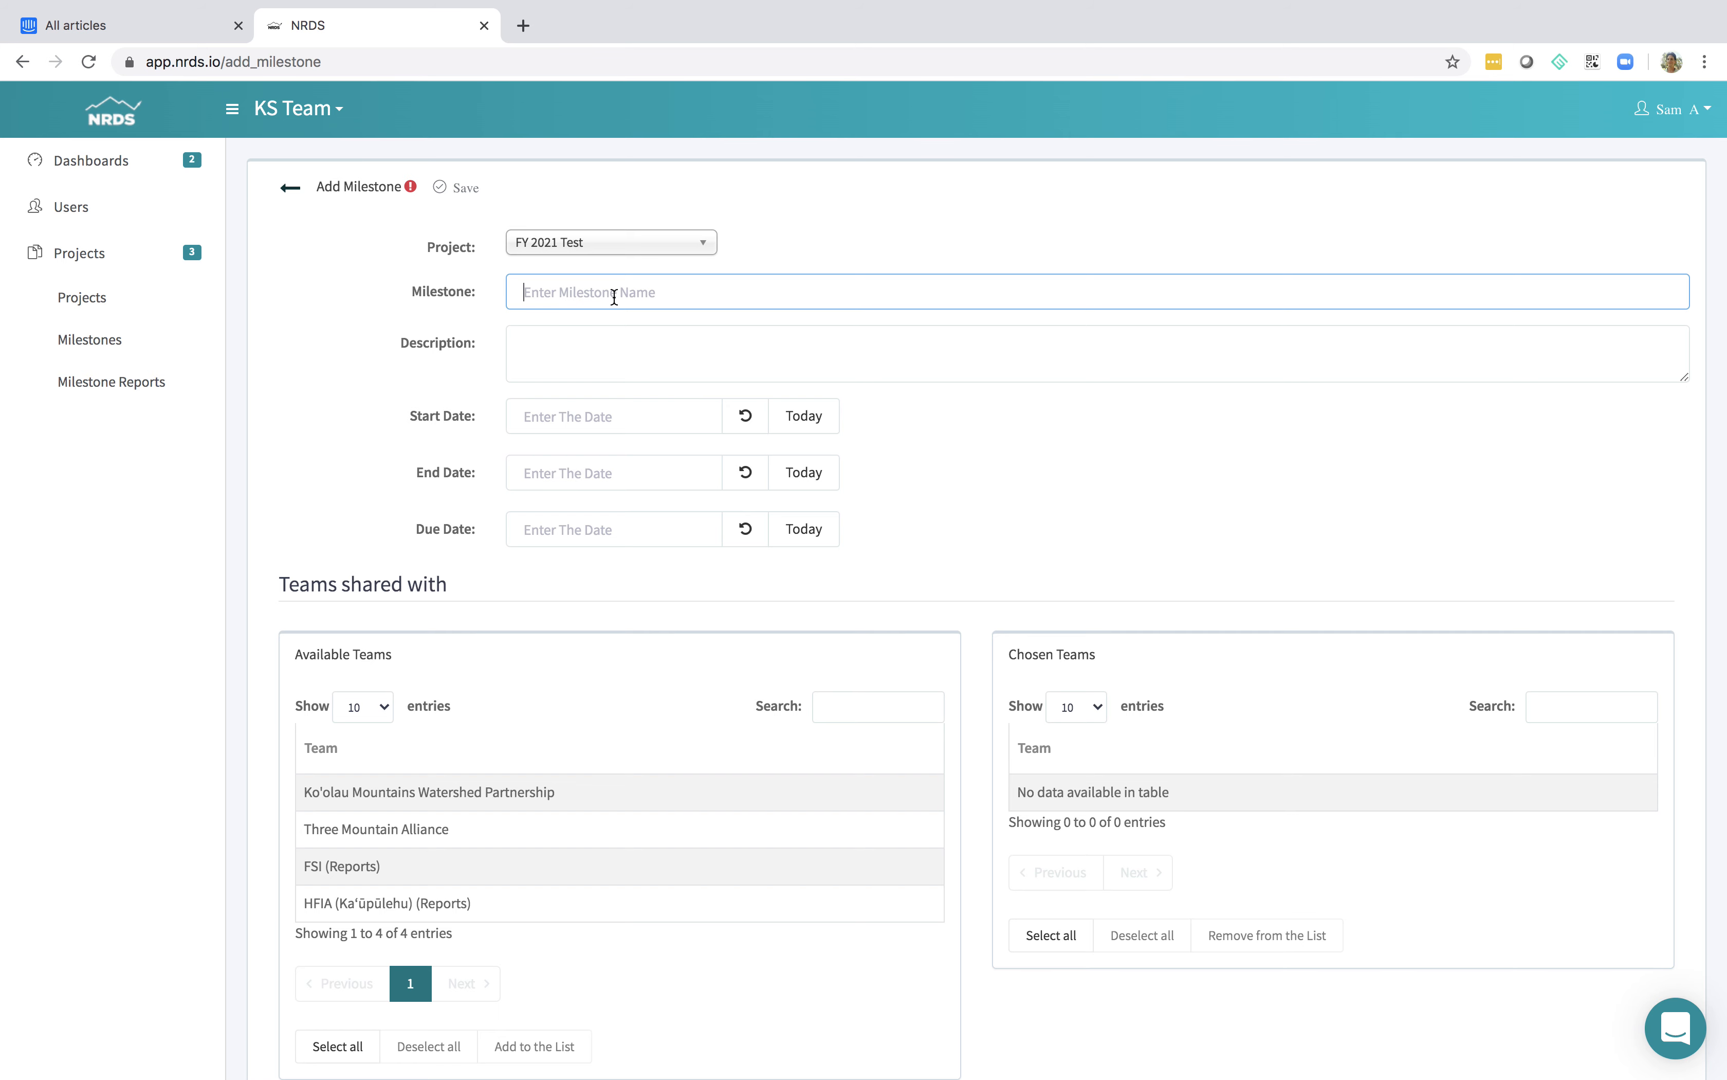
{"action": "type", "text": "F"}
{"action": "type", "text": "T 202"}
{"action": "type", "text": "020"}
{"action": "type", "text": "Q1"}
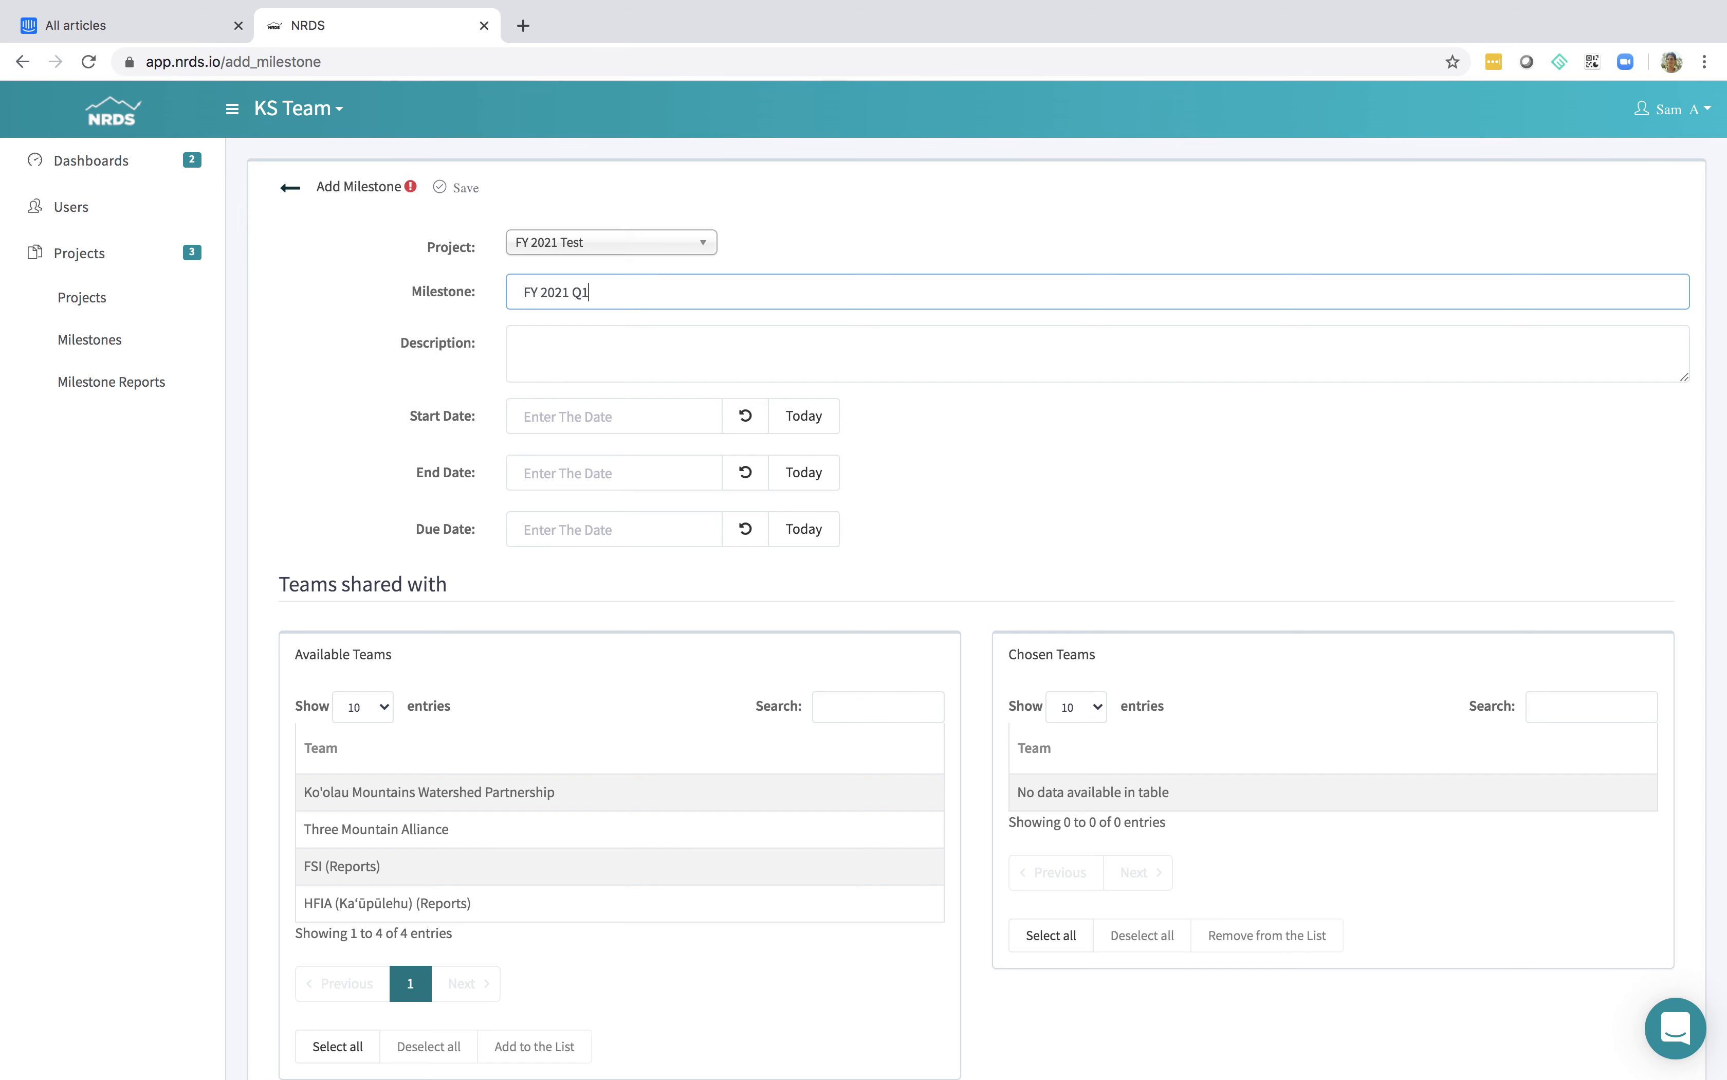
Set the milestone's start date to 2020-07-01 and its end date to 2020-07-31
{"action": "left_click", "coordinate": [801, 427]}
{"action": "left_click", "coordinate": [642, 426]}
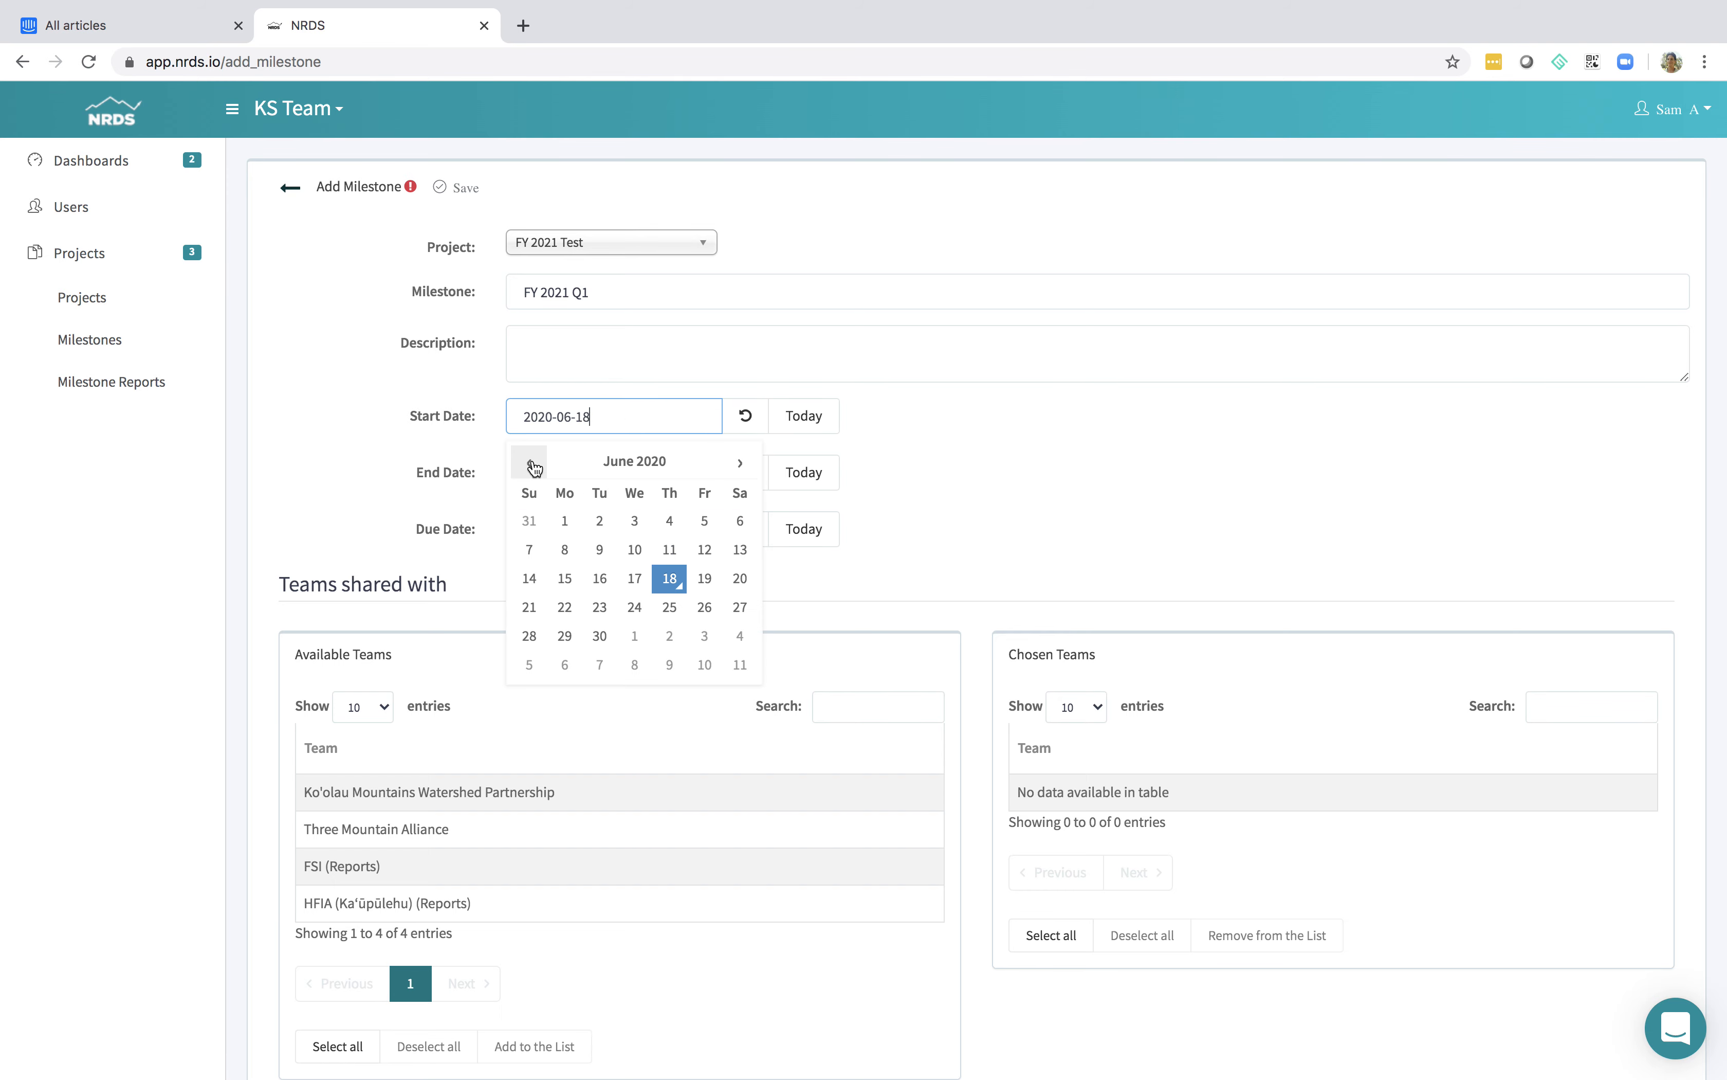
{"action": "left_click", "coordinate": [742, 464]}
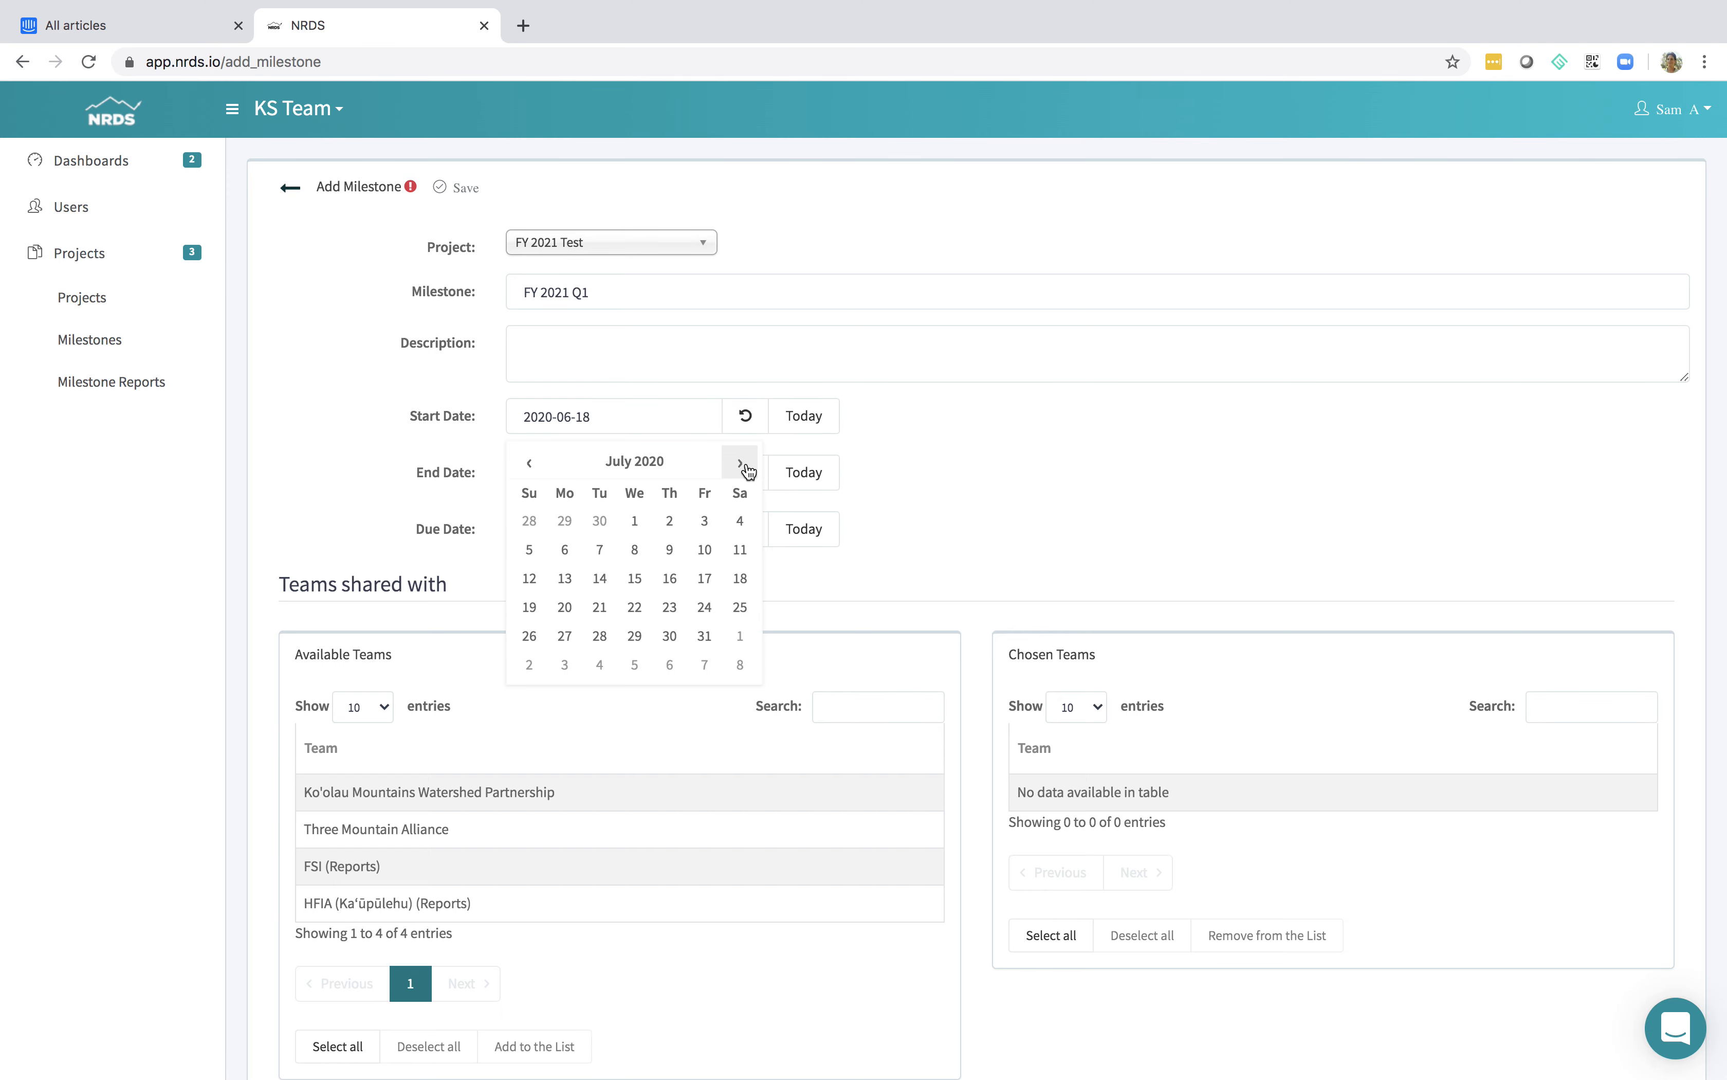
{"action": "left_click", "coordinate": [968, 433]}
{"action": "left_click", "coordinate": [689, 474]}
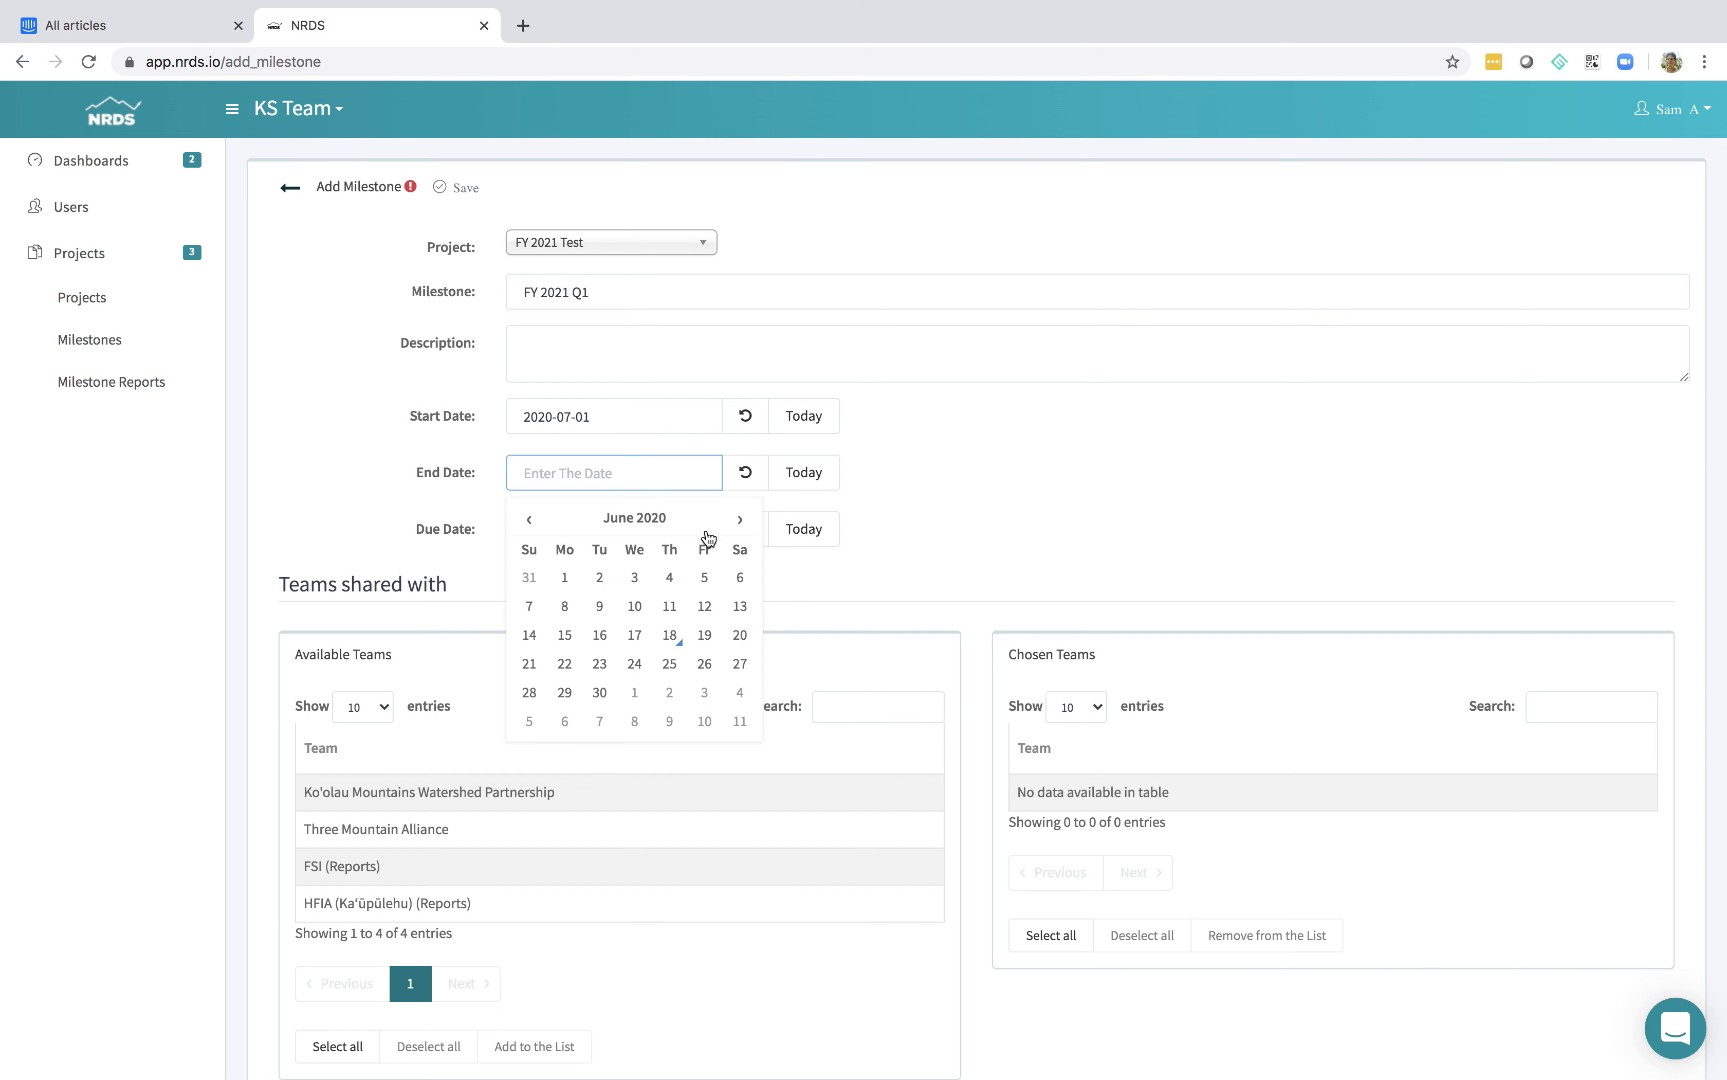
{"action": "left_click", "coordinate": [729, 527]}
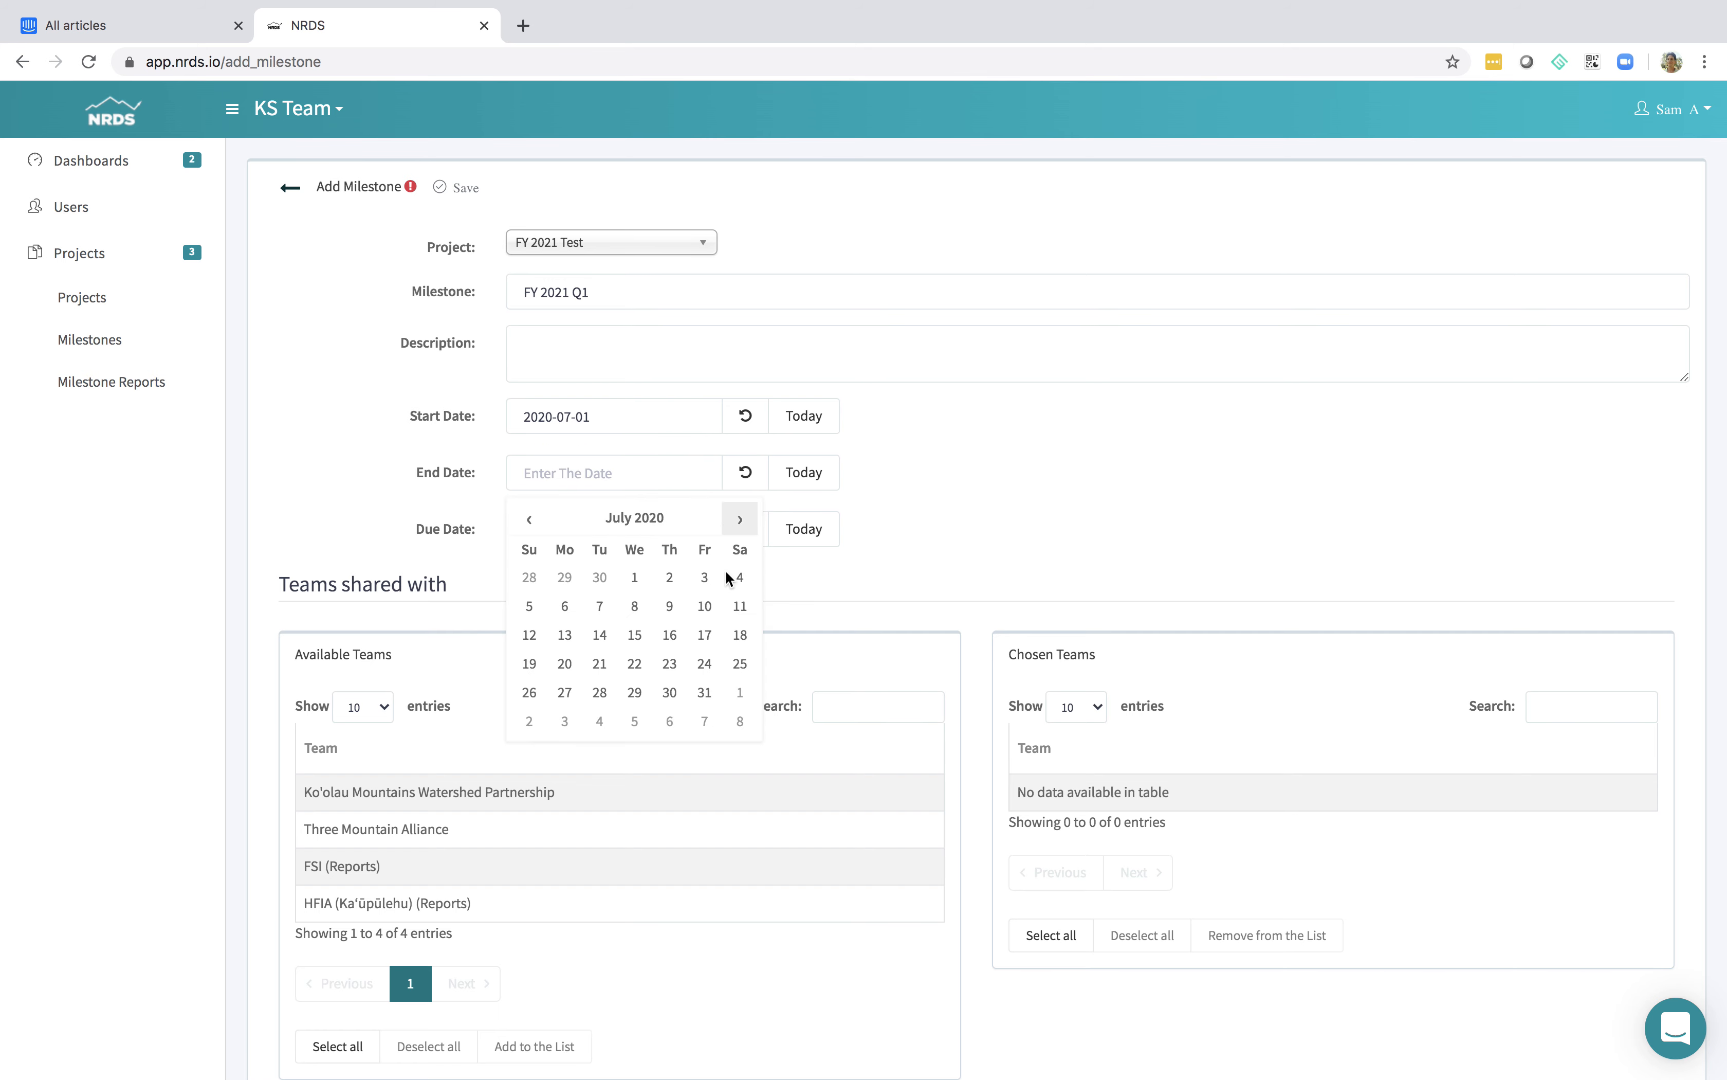
{"action": "left_click", "coordinate": [704, 691]}
{"action": "left_click", "coordinate": [924, 511]}
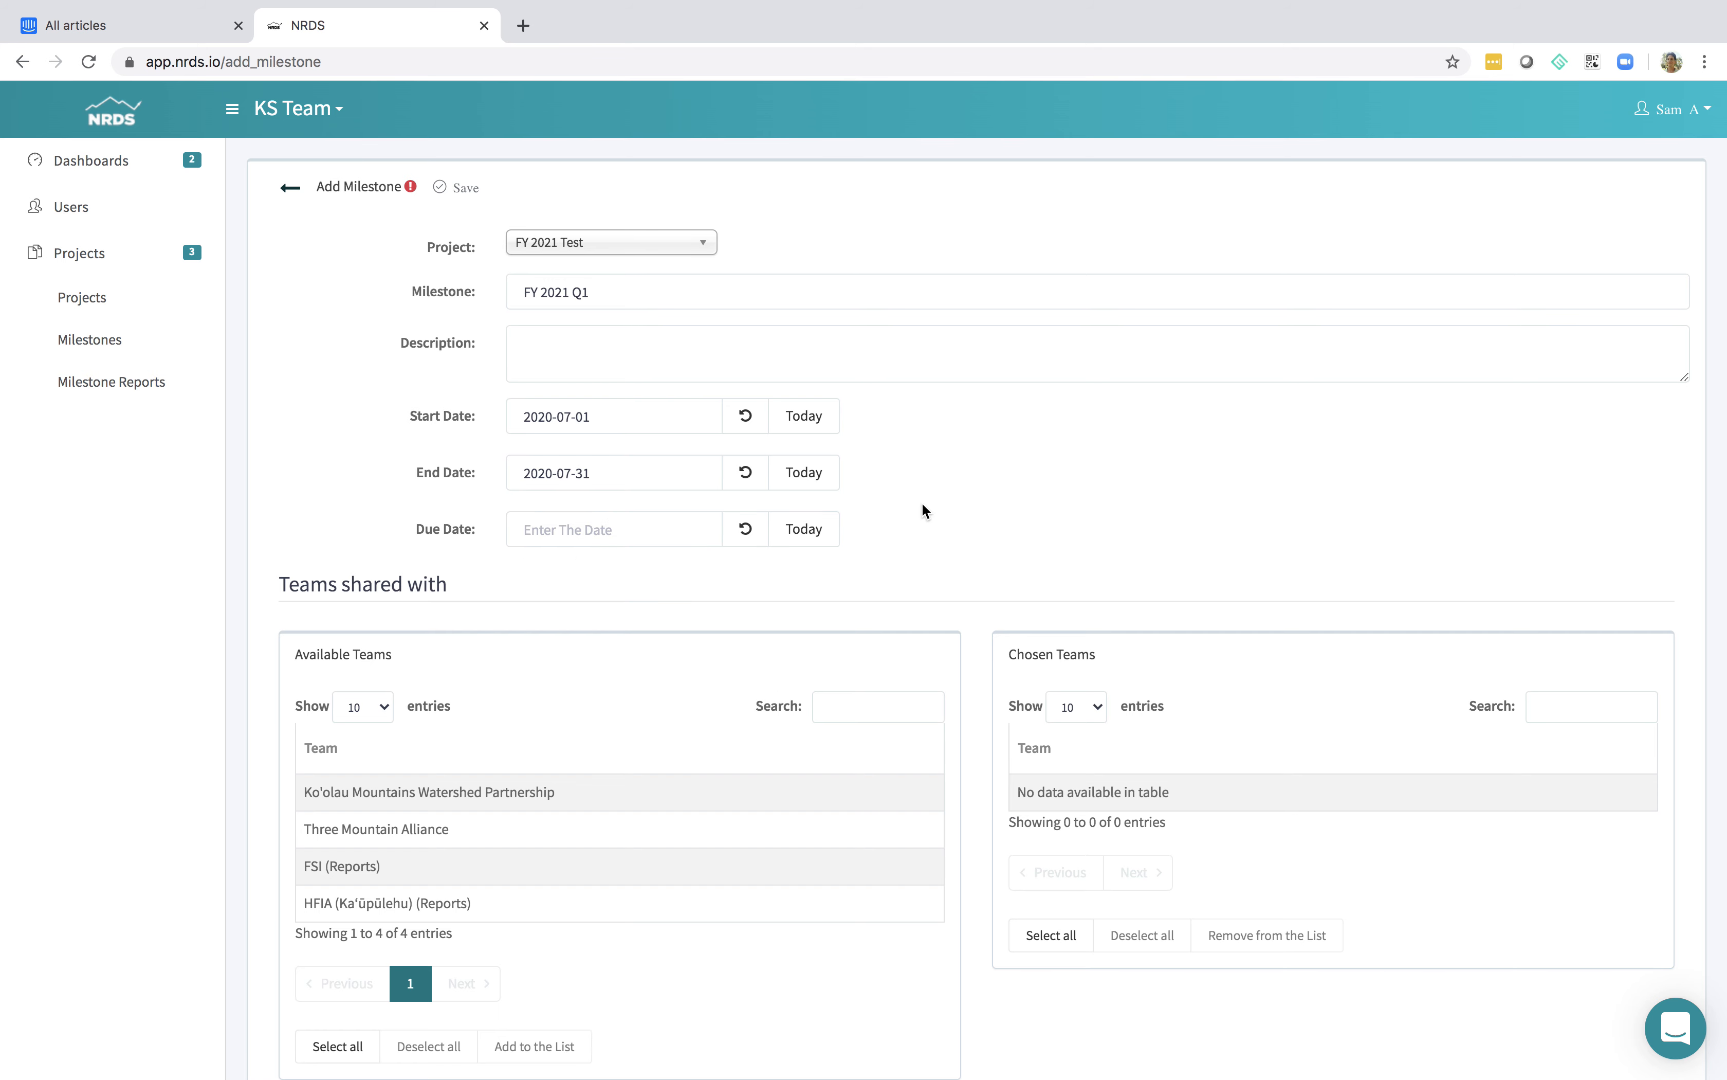
Set the milestone's due date to 2020-08-31
{"action": "left_click", "coordinate": [672, 528]}
{"action": "left_click", "coordinate": [739, 575]}
{"action": "left_click", "coordinate": [739, 576]}
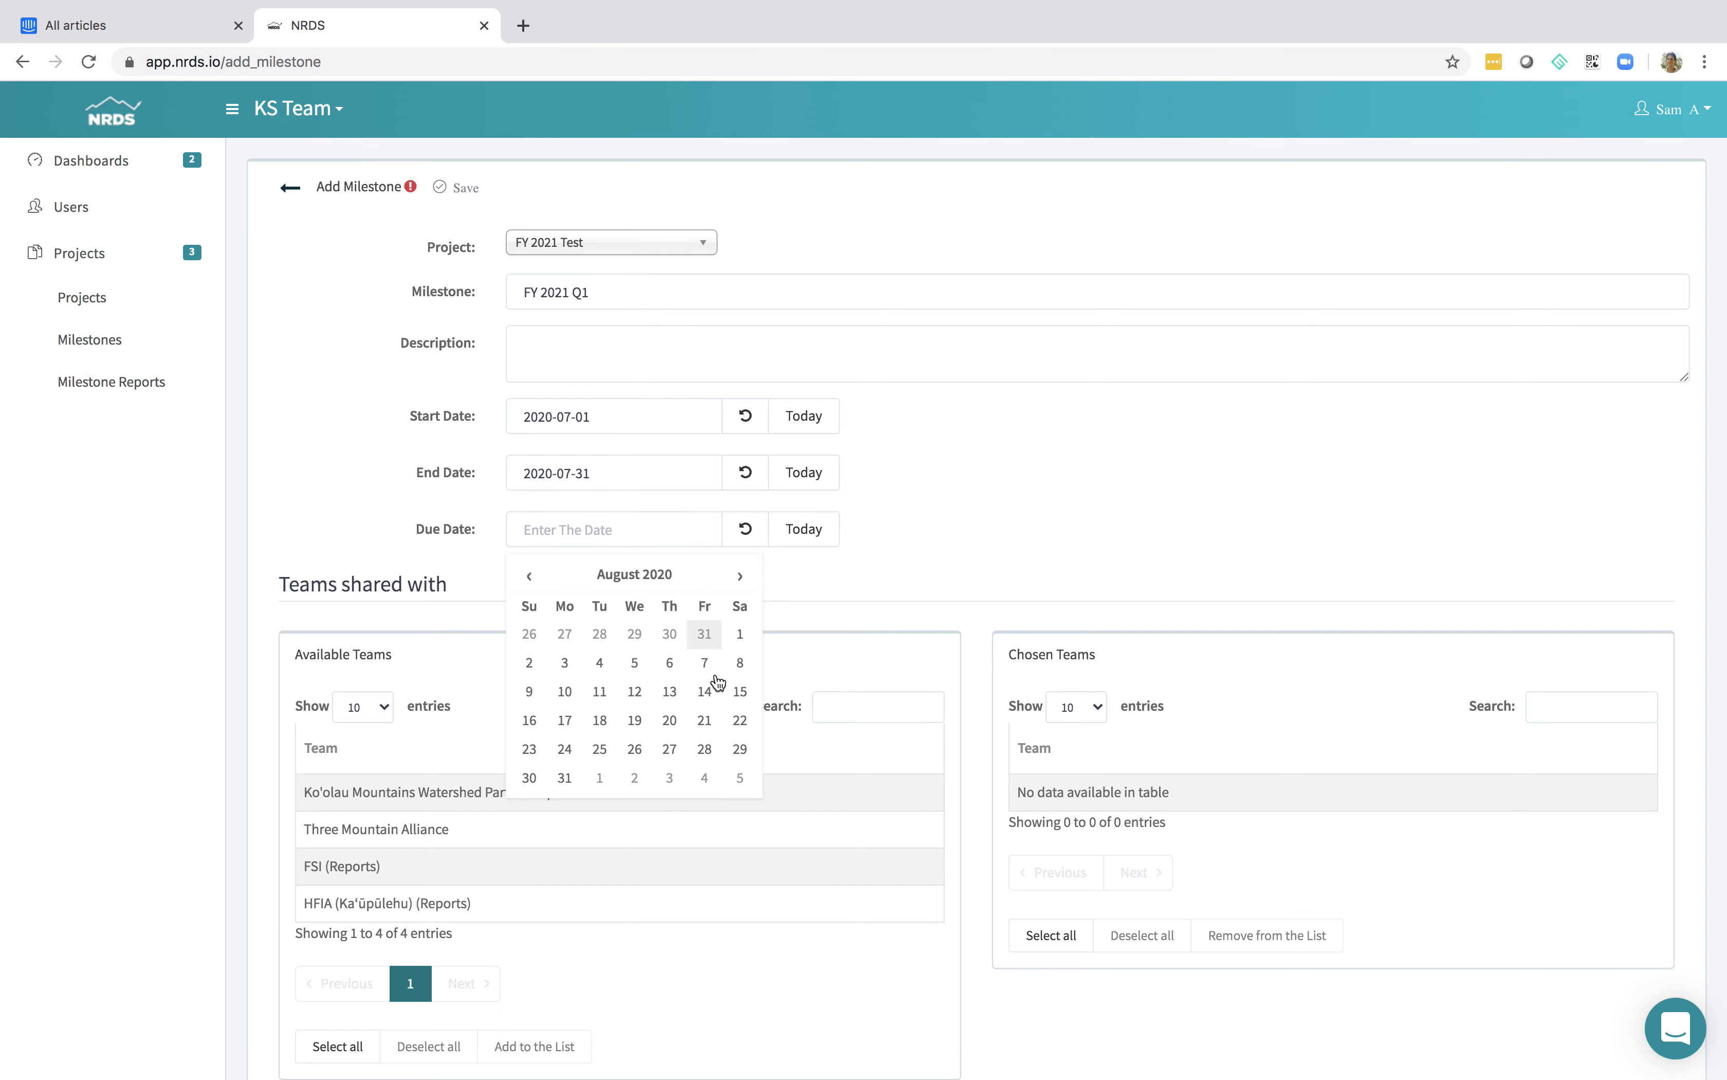
{"action": "left_click", "coordinate": [565, 778]}
{"action": "left_click", "coordinate": [1034, 500]}
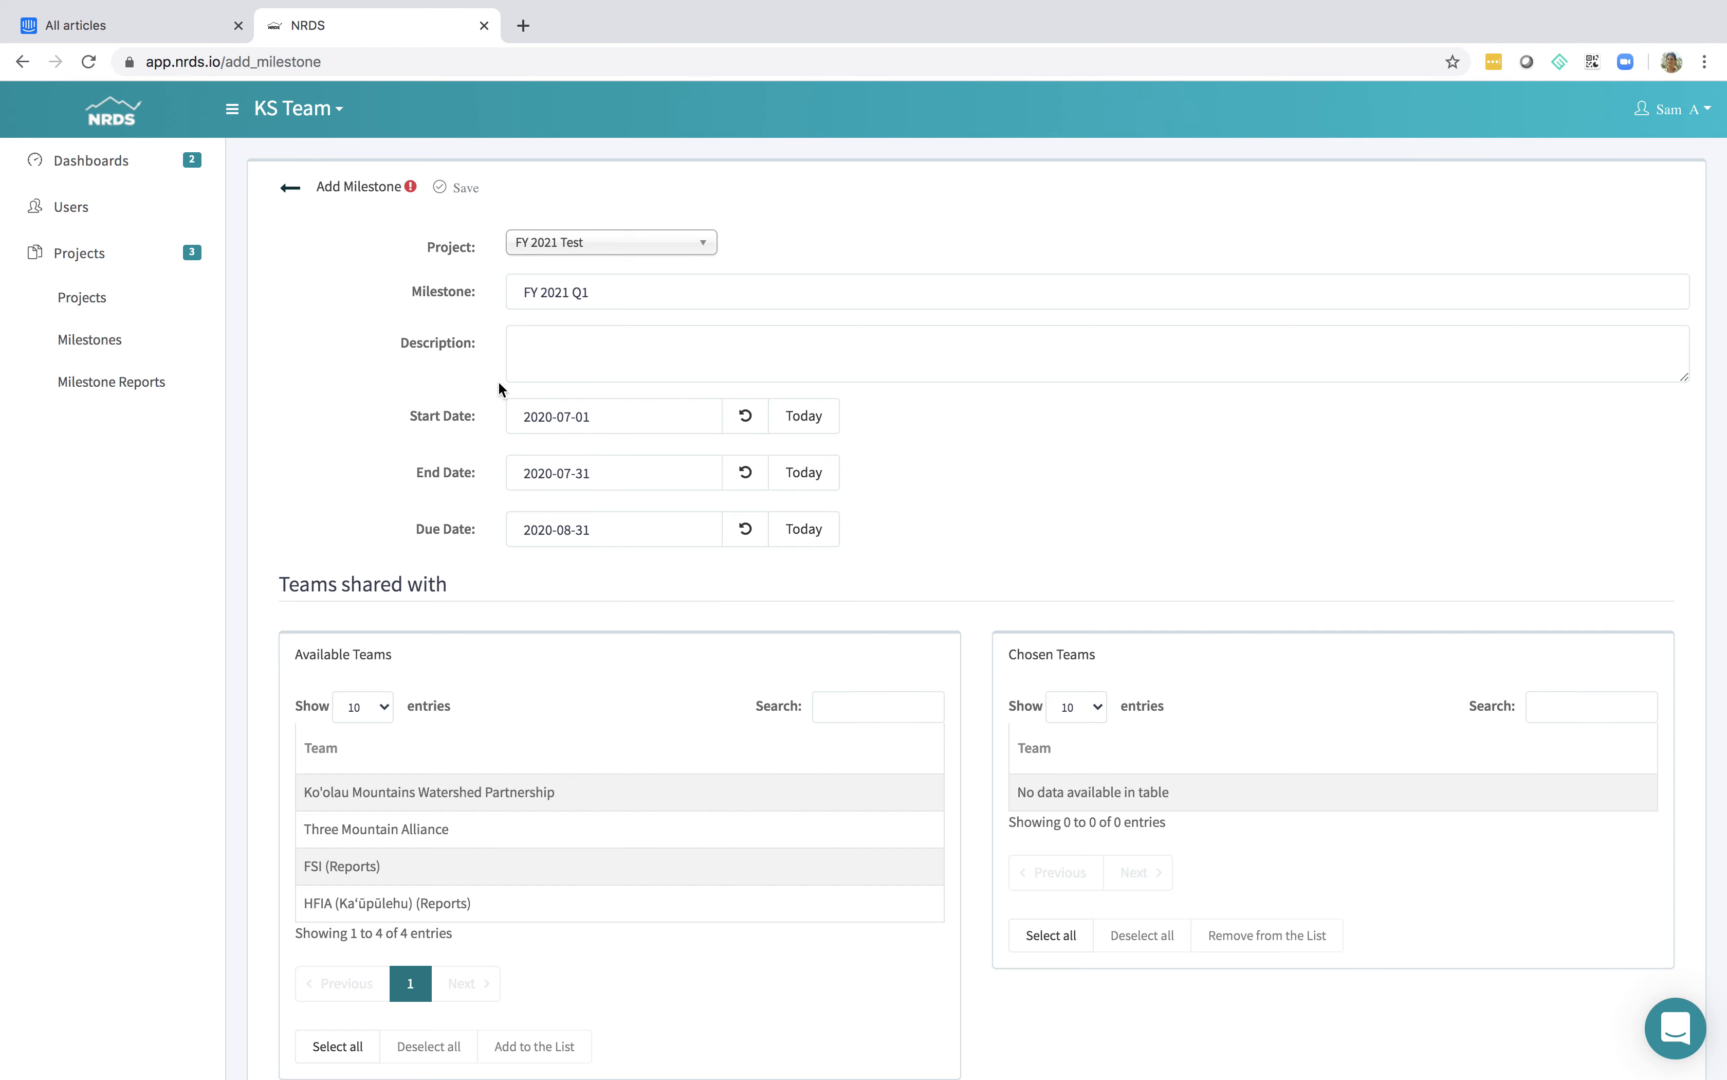
{"action": "scroll", "coordinate": [572, 556], "scroll_direction": "down", "scroll_amount": 3}
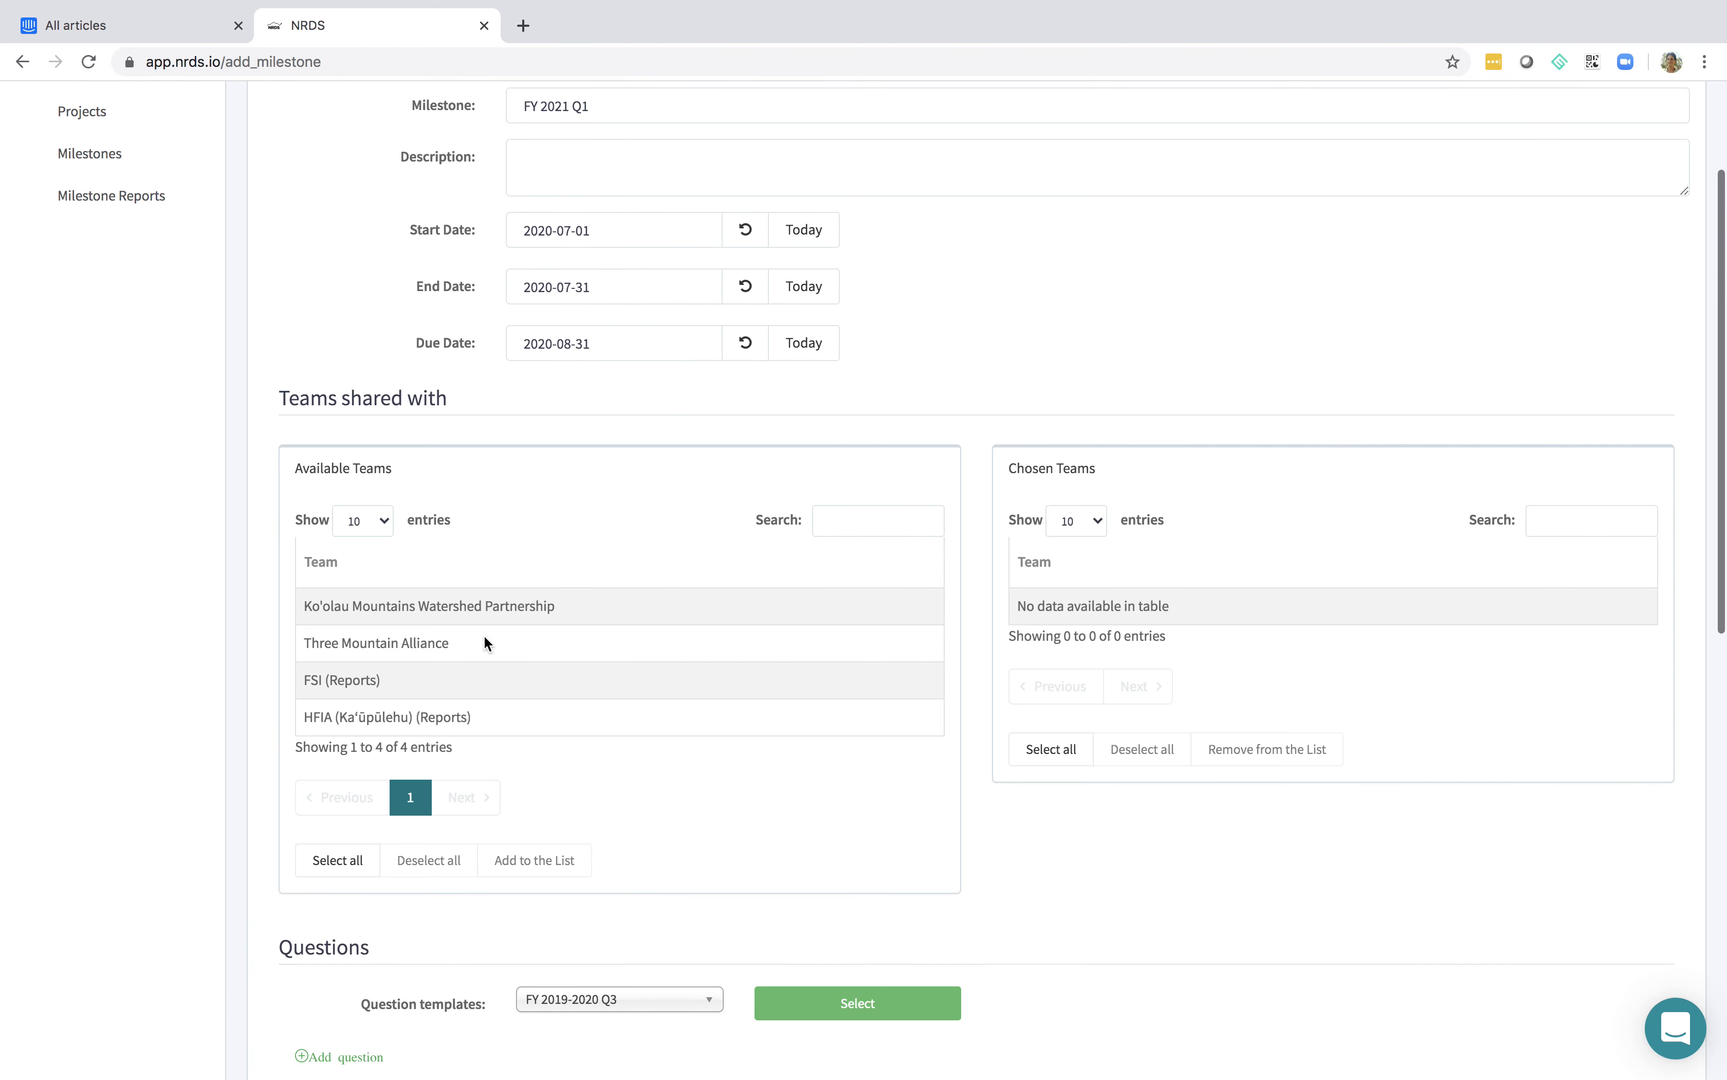
{"action": "left_click", "coordinate": [465, 679]}
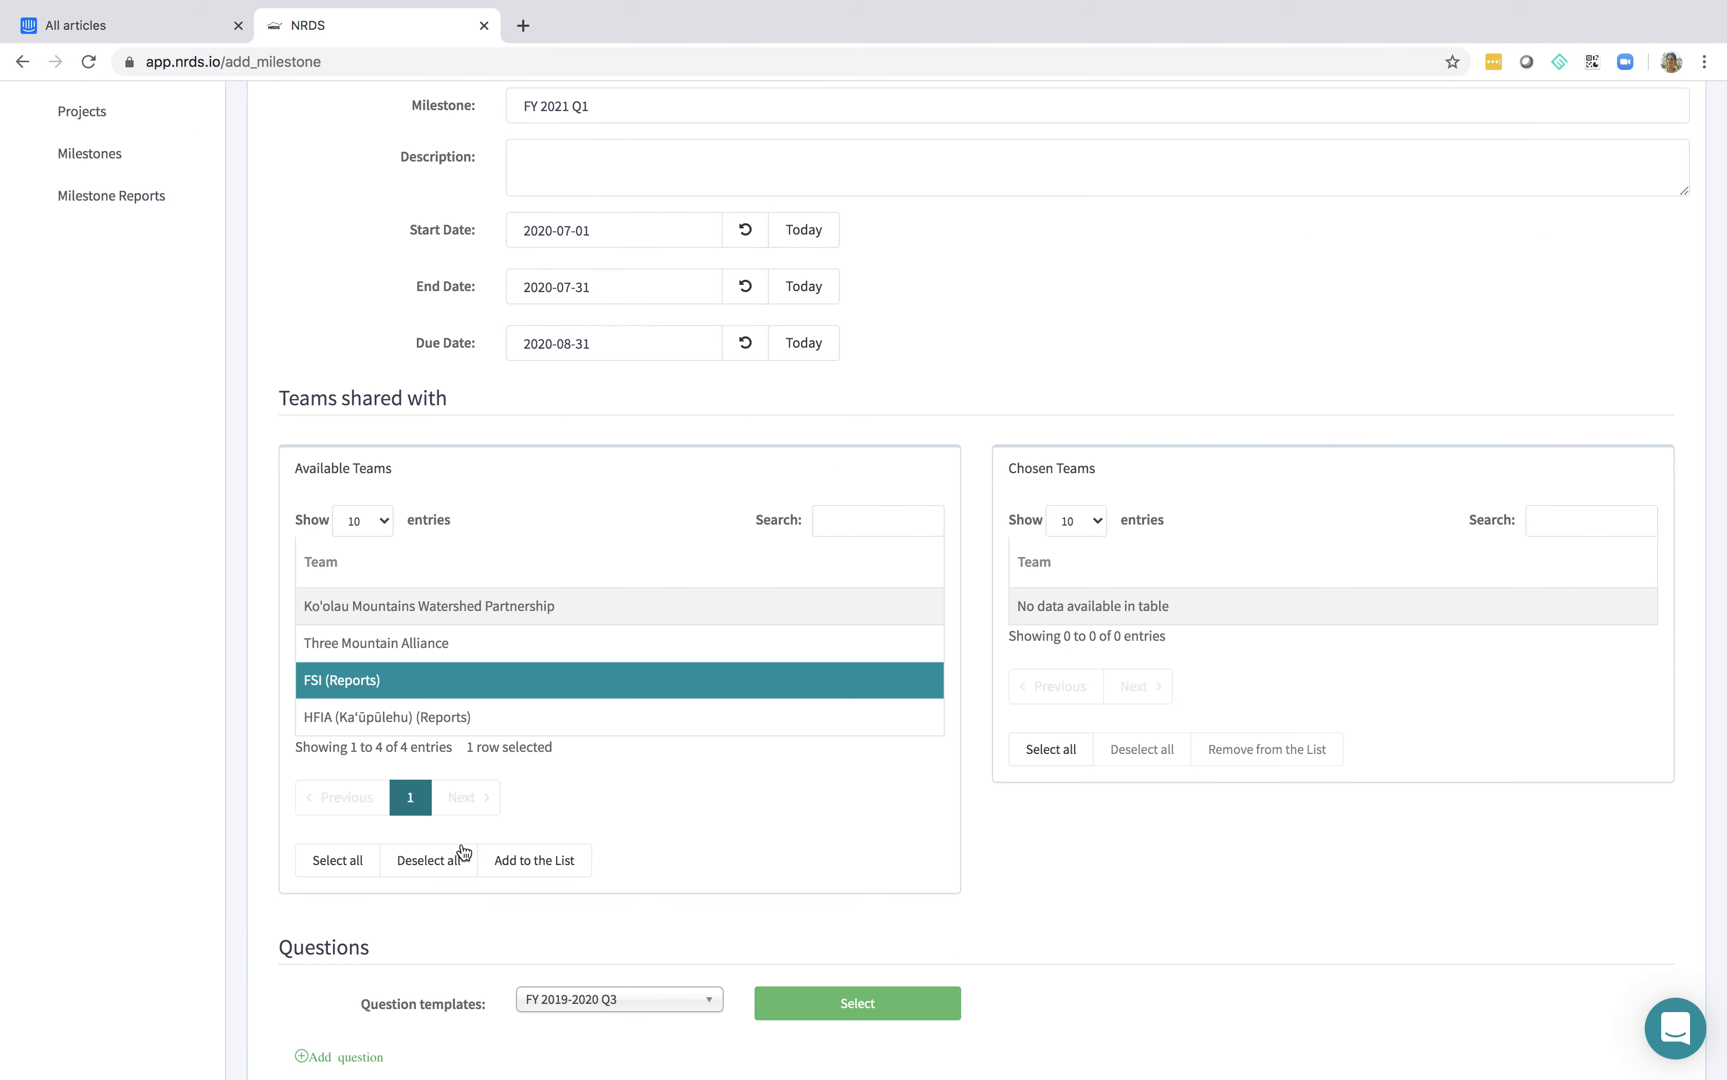
{"action": "left_click", "coordinate": [345, 861]}
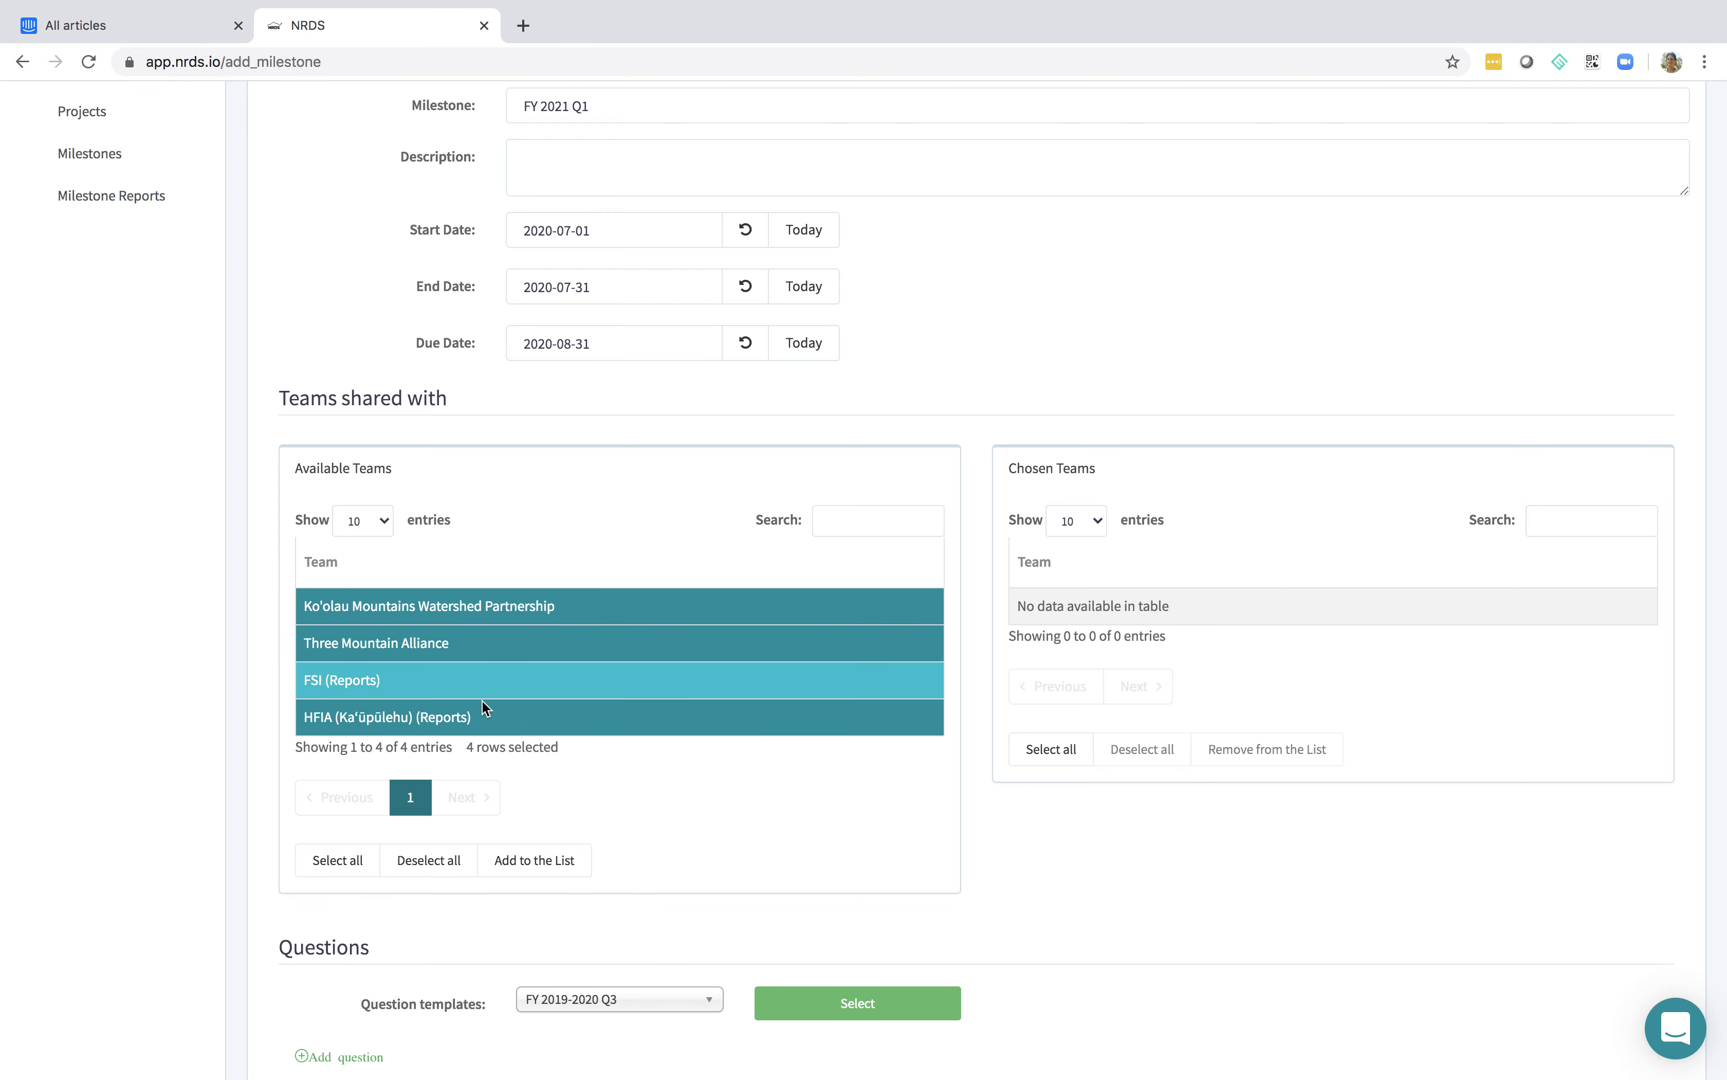
{"action": "left_click", "coordinate": [427, 861]}
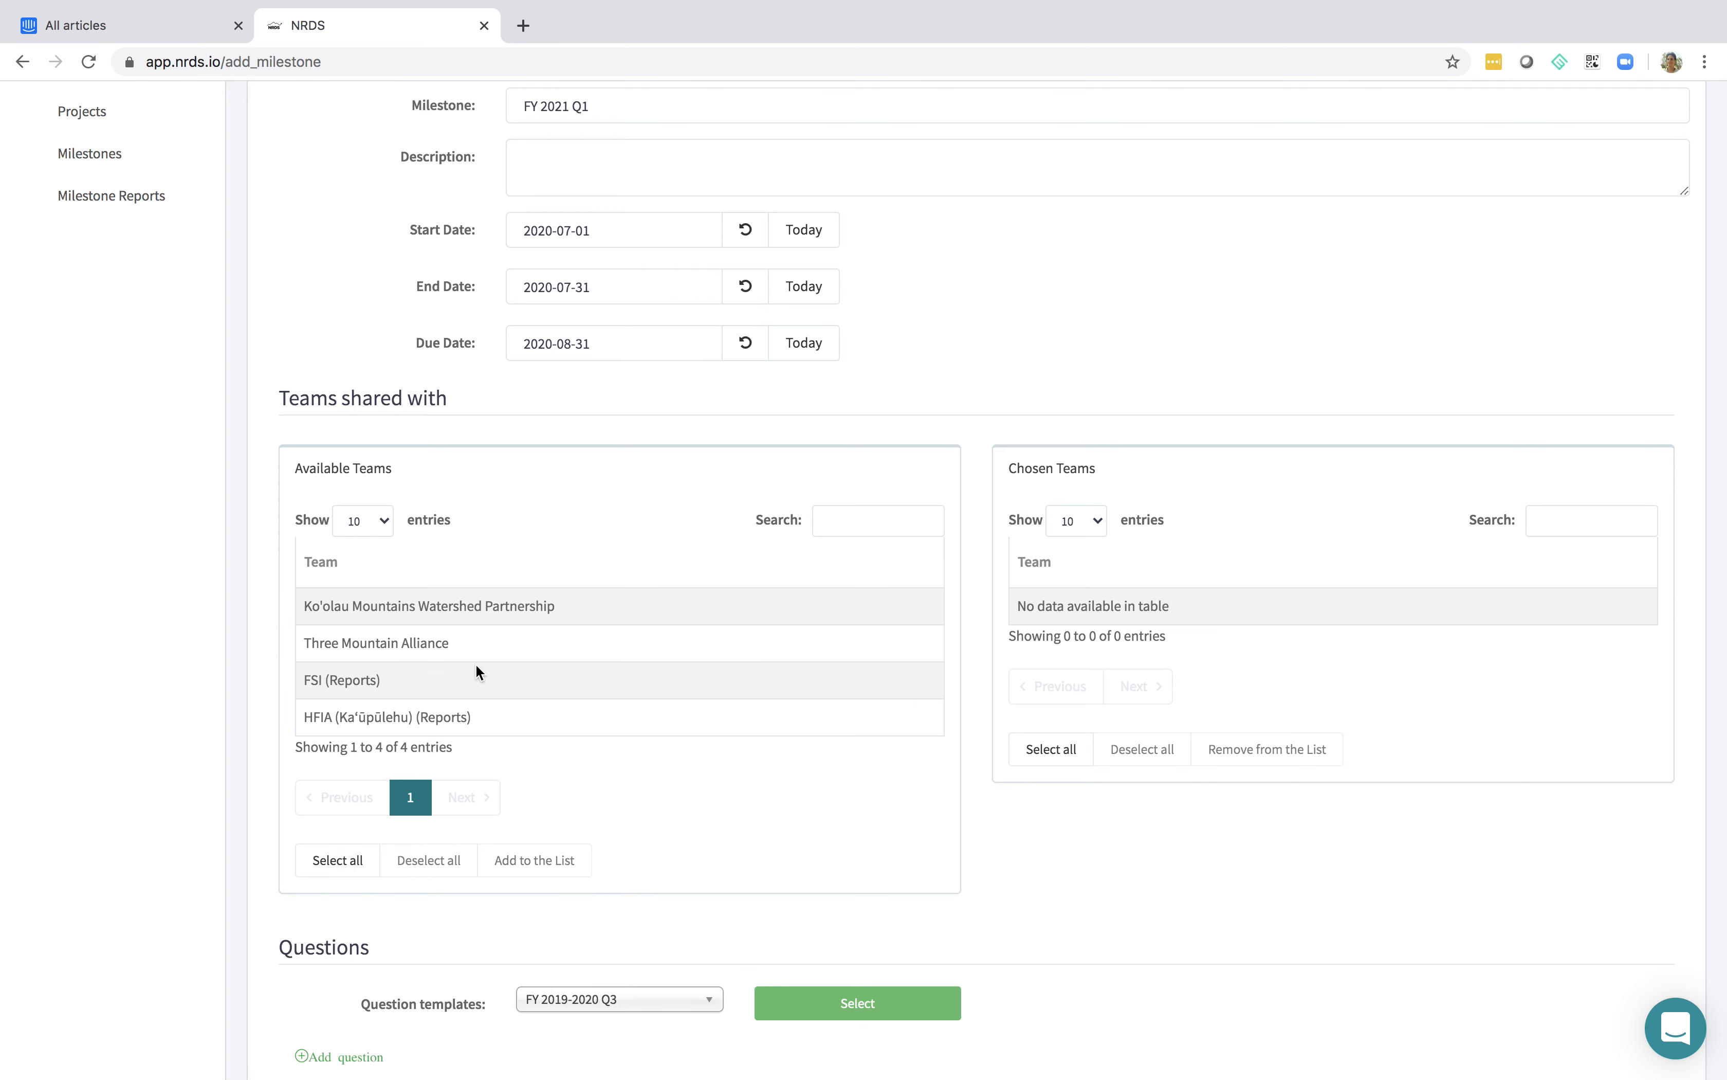
Share the milestone with the Three Mountain Alliance and FSI (Reports) teams
{"action": "left_click", "coordinate": [489, 653]}
{"action": "left_click", "coordinate": [535, 861]}
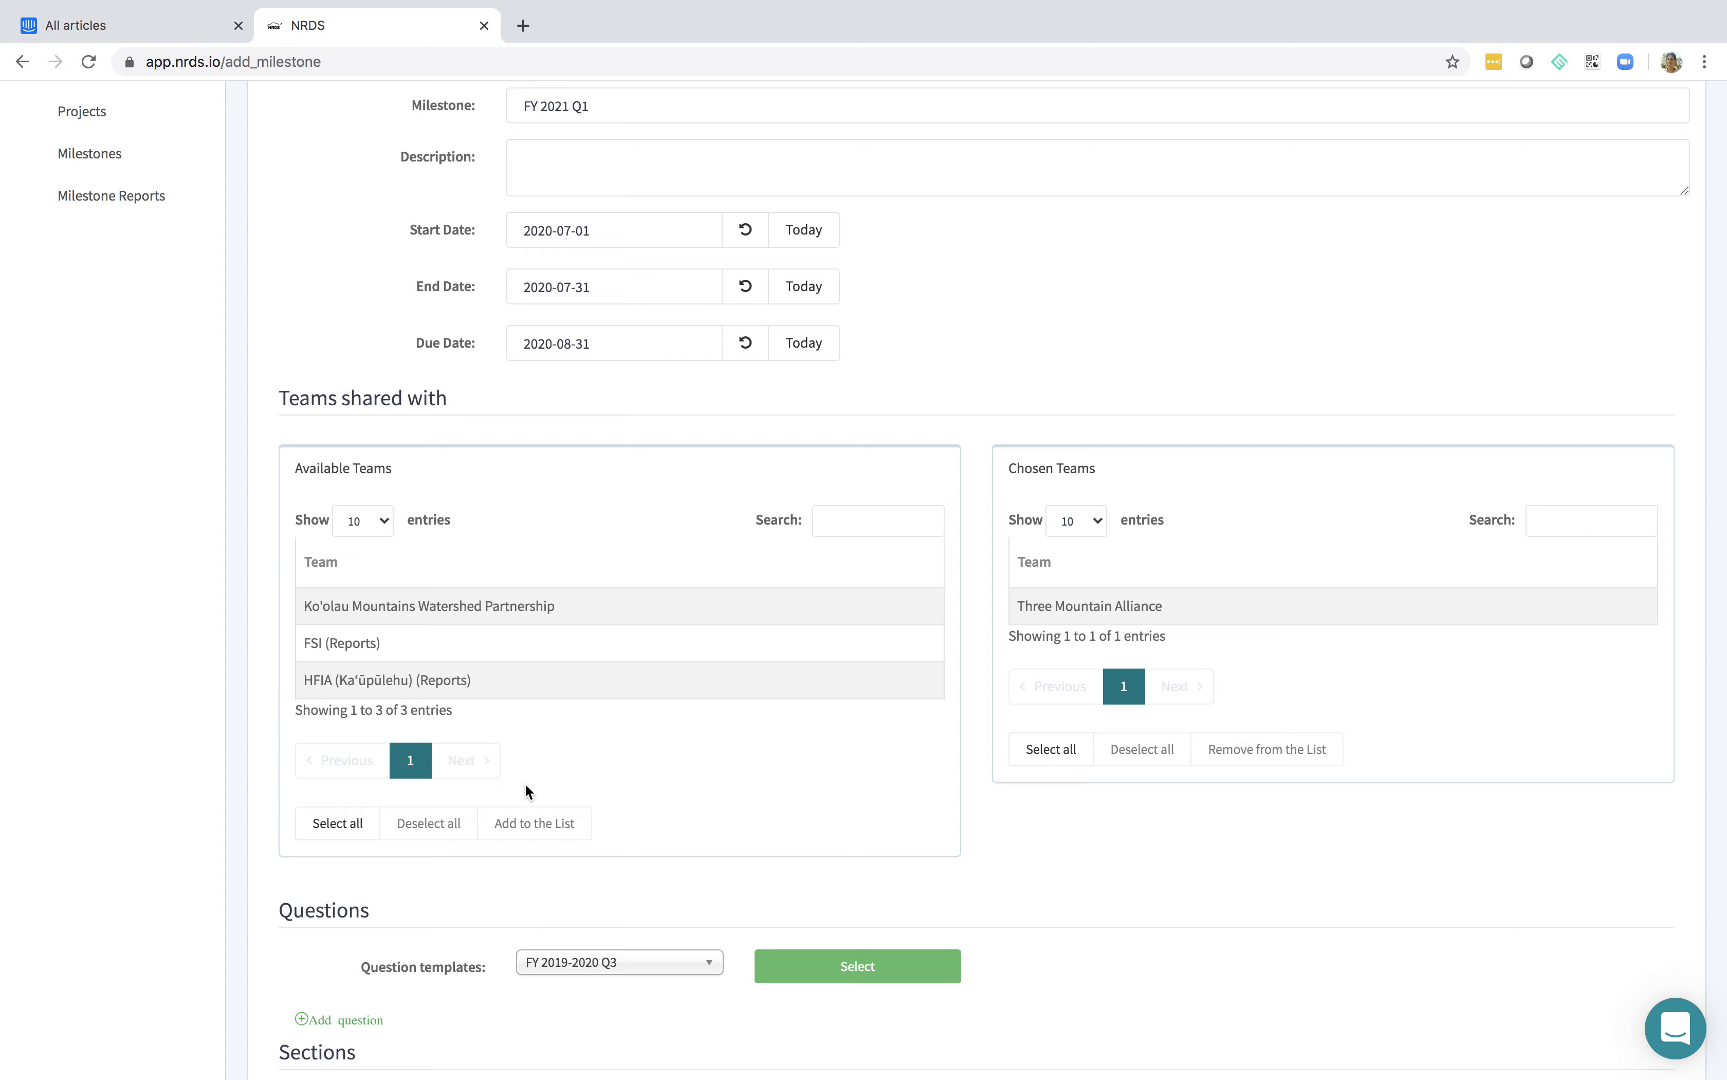
{"action": "left_click", "coordinate": [503, 641]}
{"action": "left_click", "coordinate": [551, 821]}
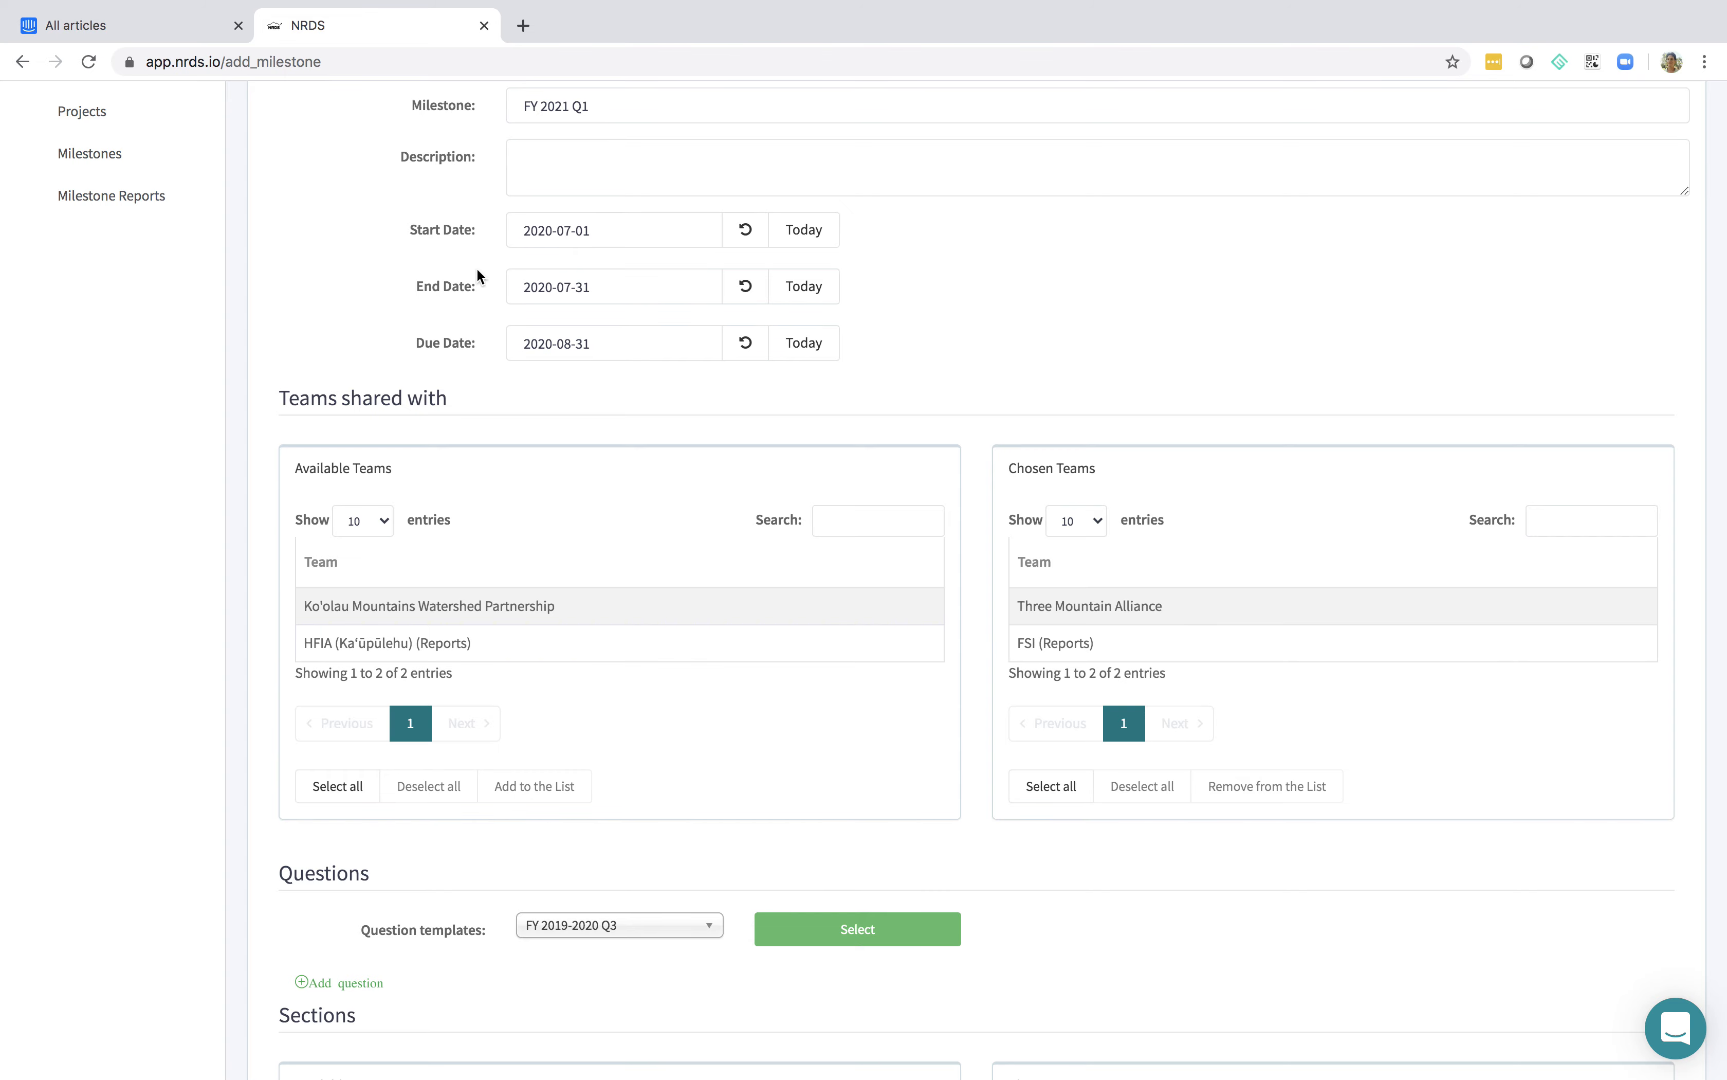
Load the milestone's questions from the FY 2019-2020 Q3 question template and look through them
{"action": "scroll", "coordinate": [656, 268], "scroll_direction": "up", "scroll_amount": 3}
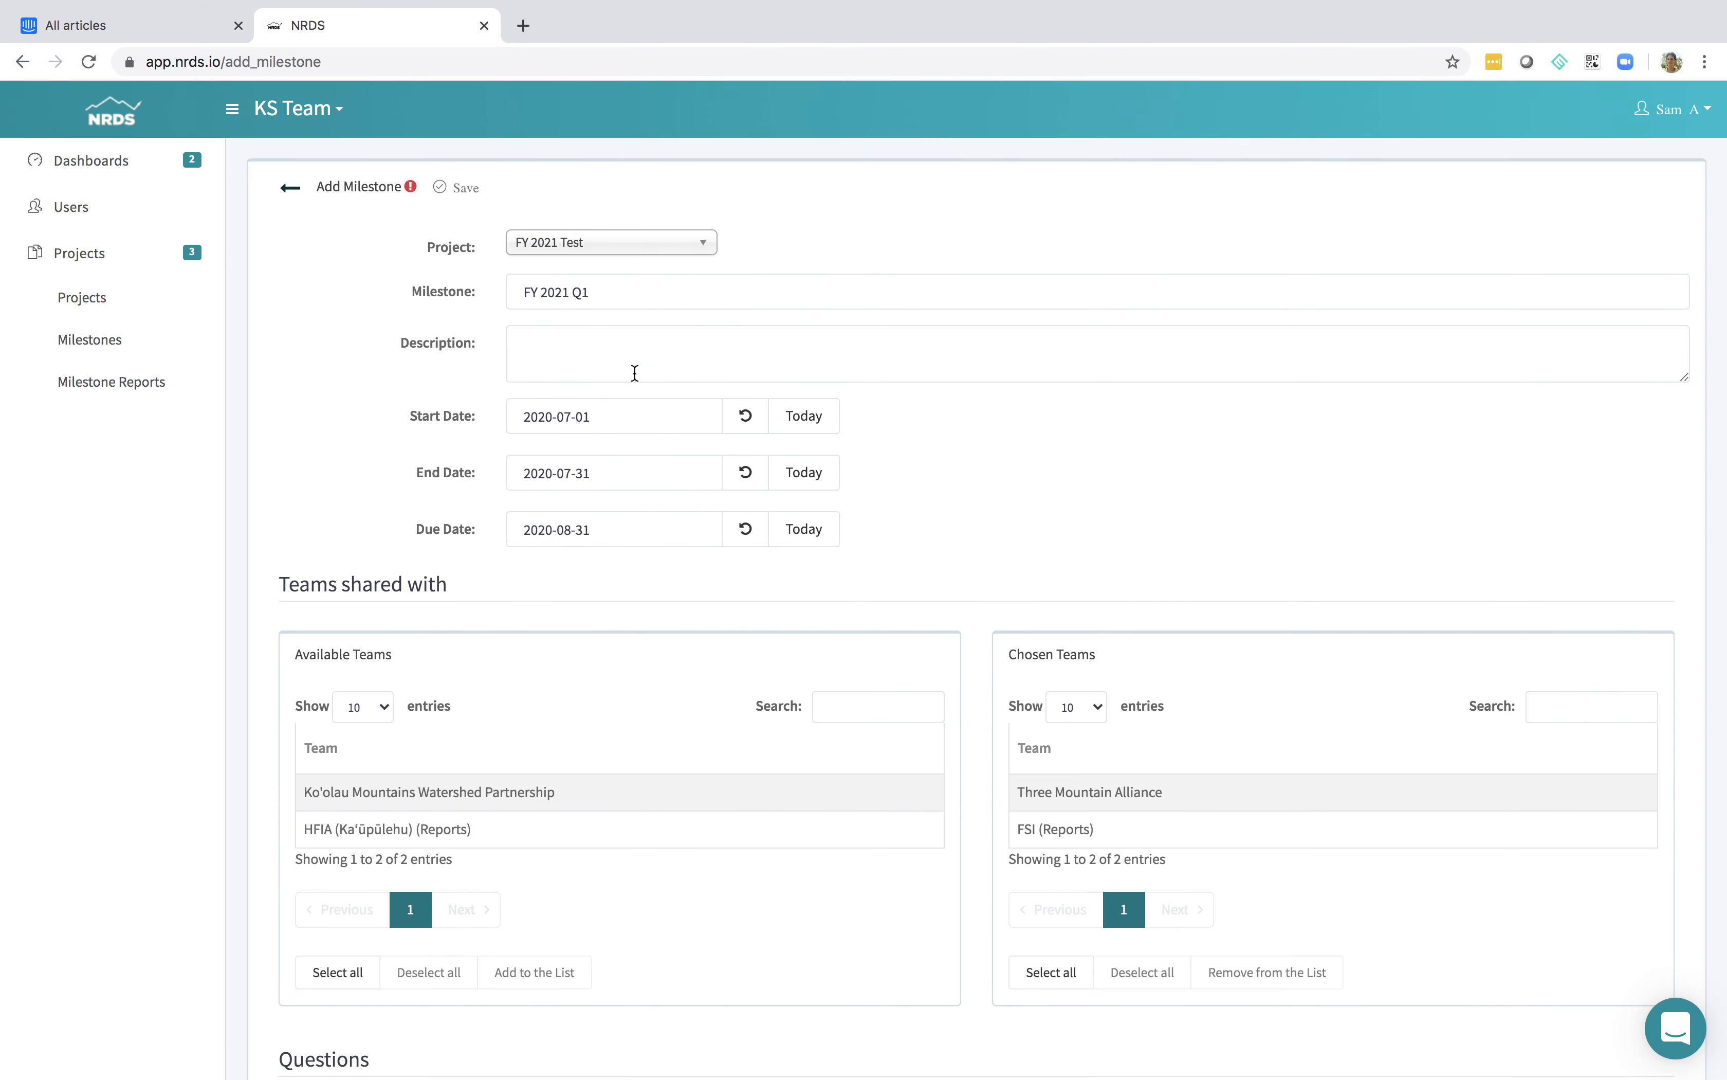
{"action": "scroll", "coordinate": [632, 370], "scroll_direction": "down", "scroll_amount": 12}
{"action": "scroll", "coordinate": [635, 373], "scroll_direction": "up", "scroll_amount": 4}
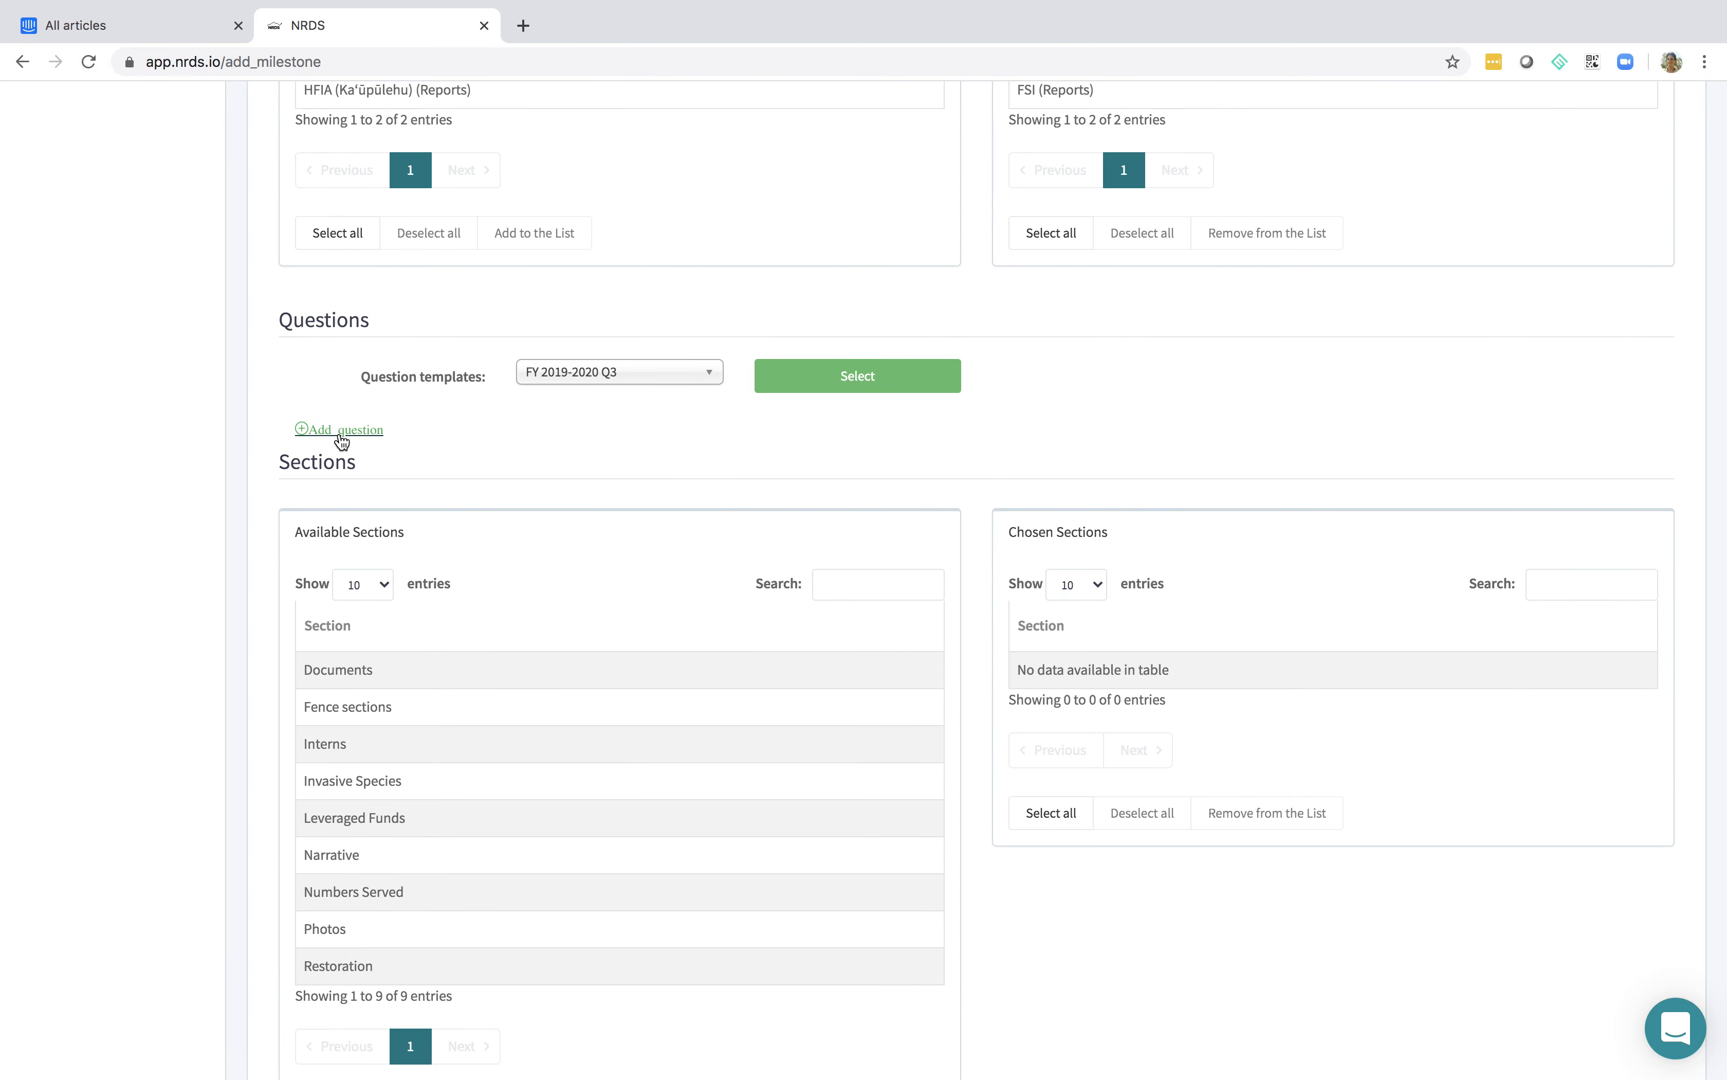
{"action": "left_click", "coordinate": [690, 386]}
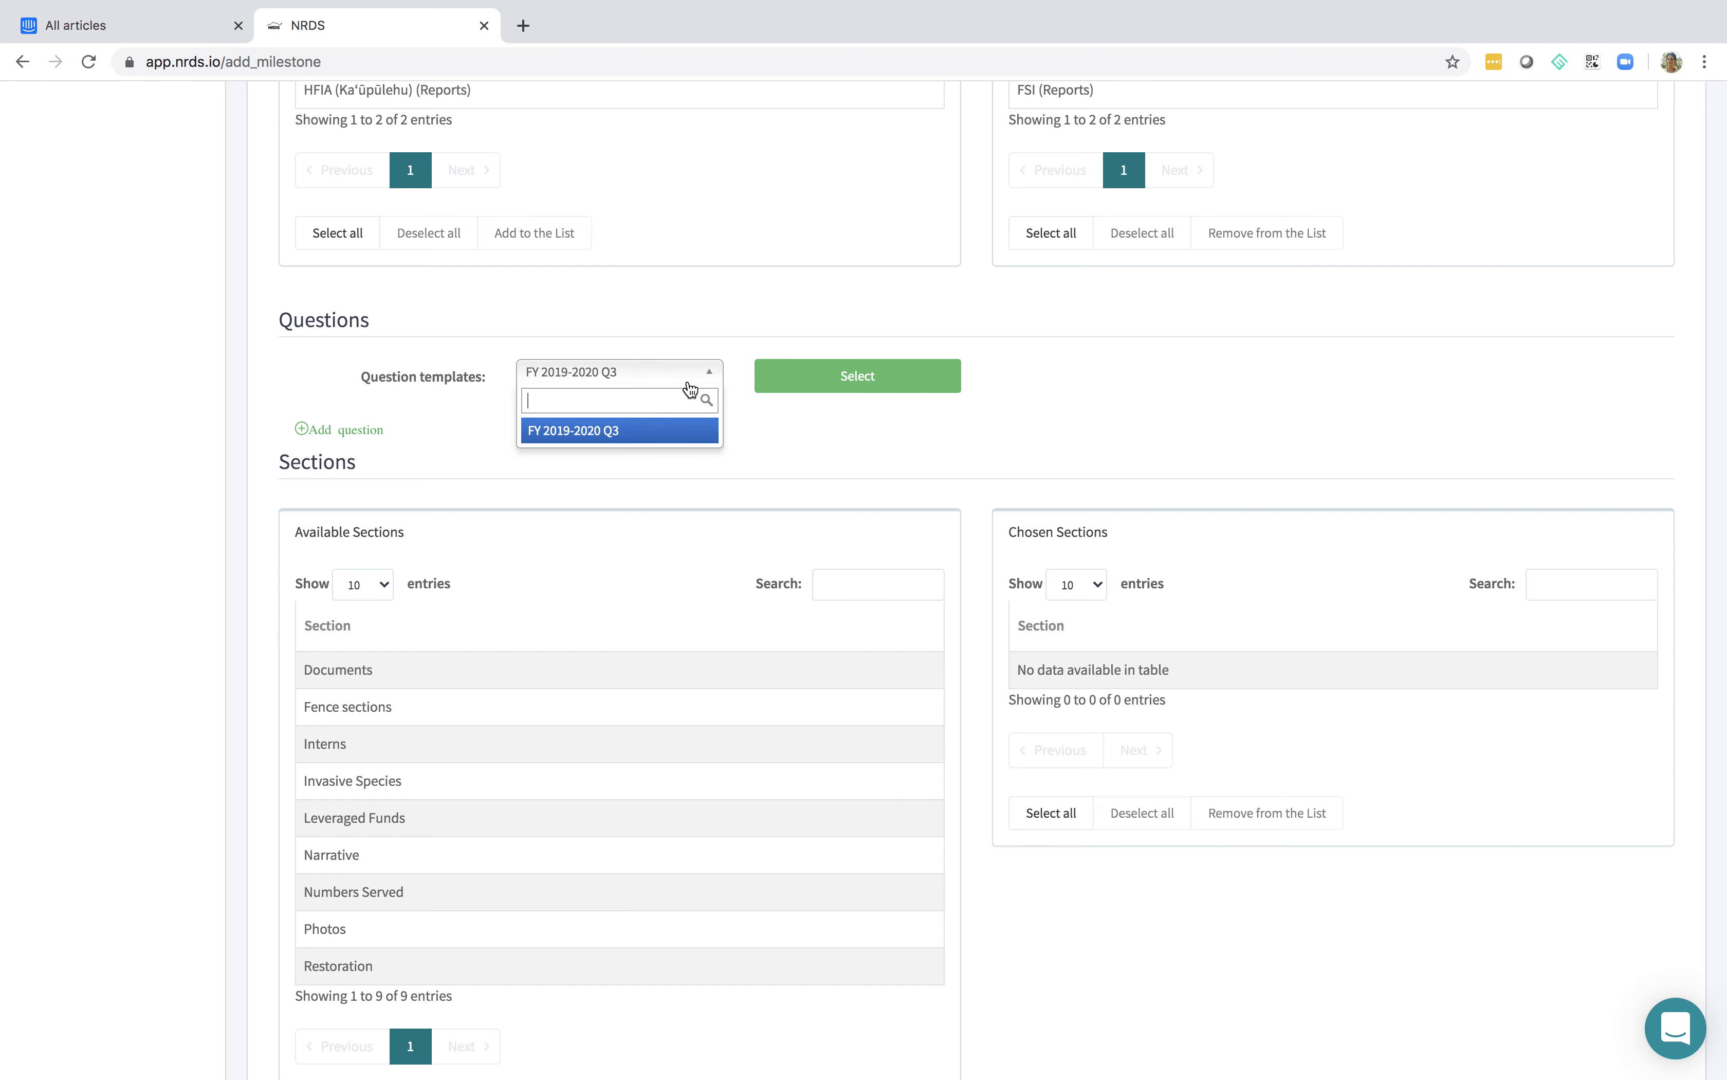
{"action": "left_click", "coordinate": [649, 430]}
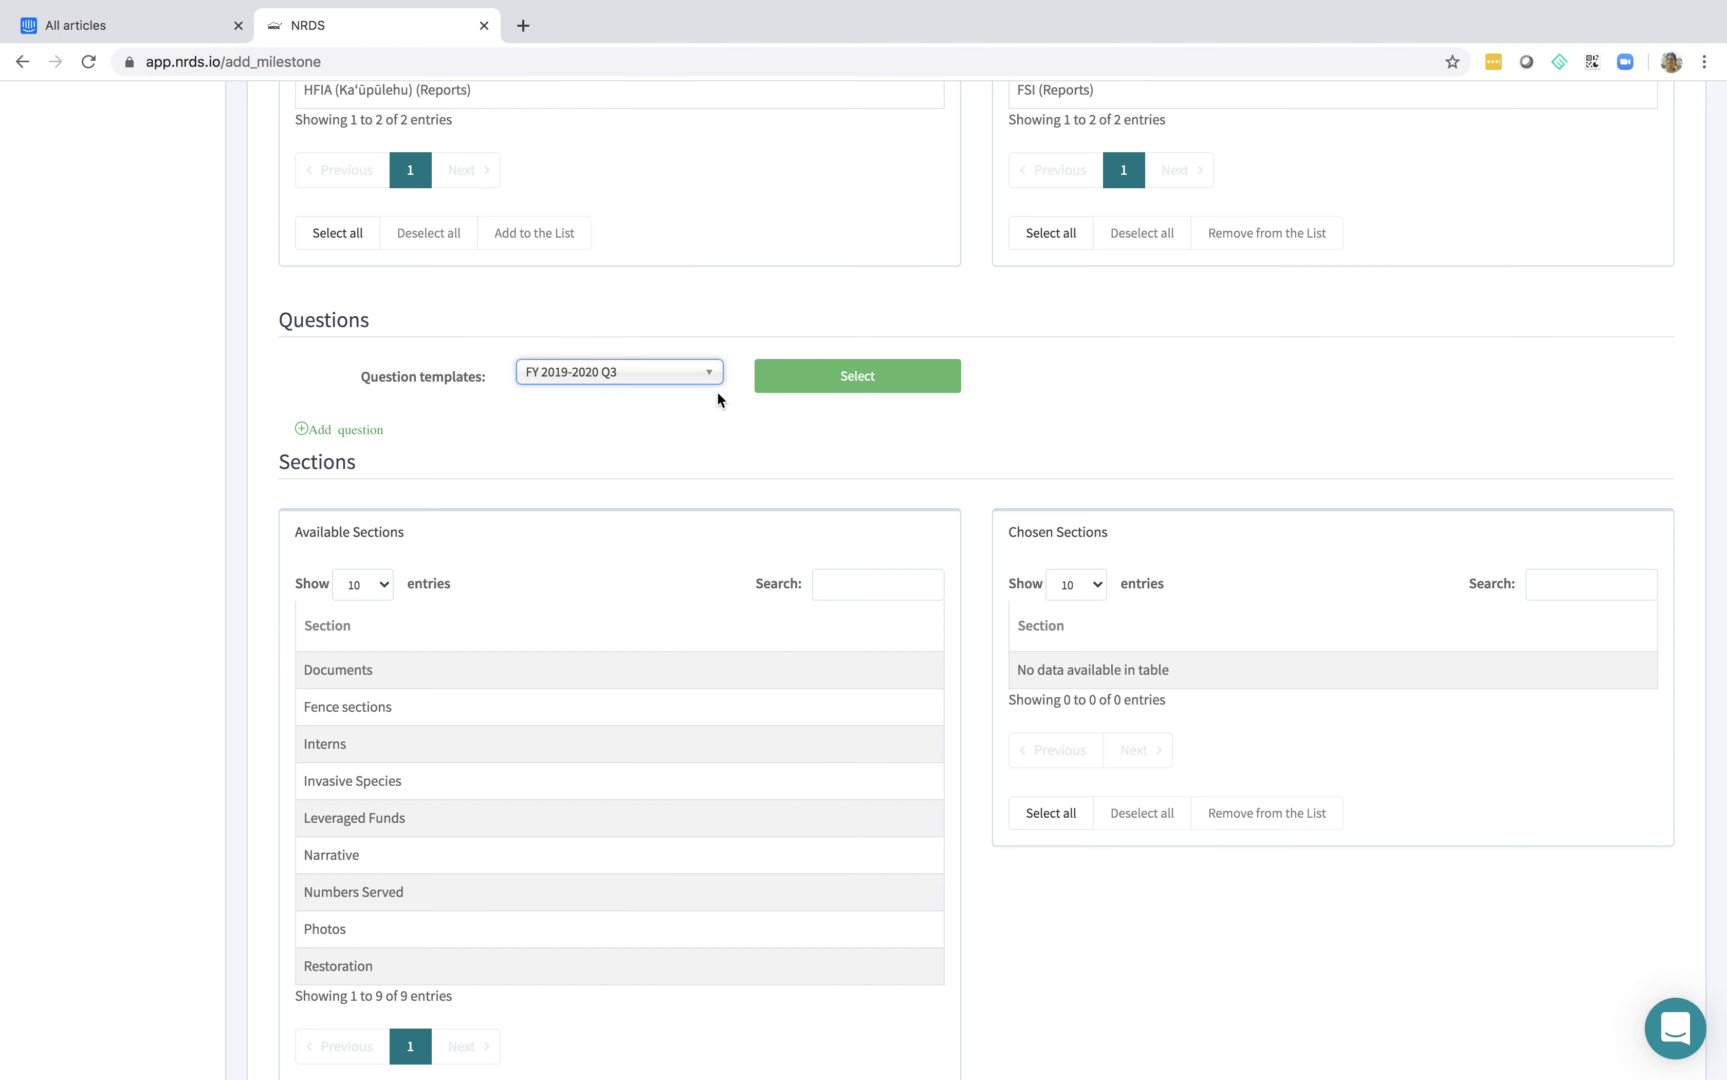
{"action": "left_click", "coordinate": [854, 377]}
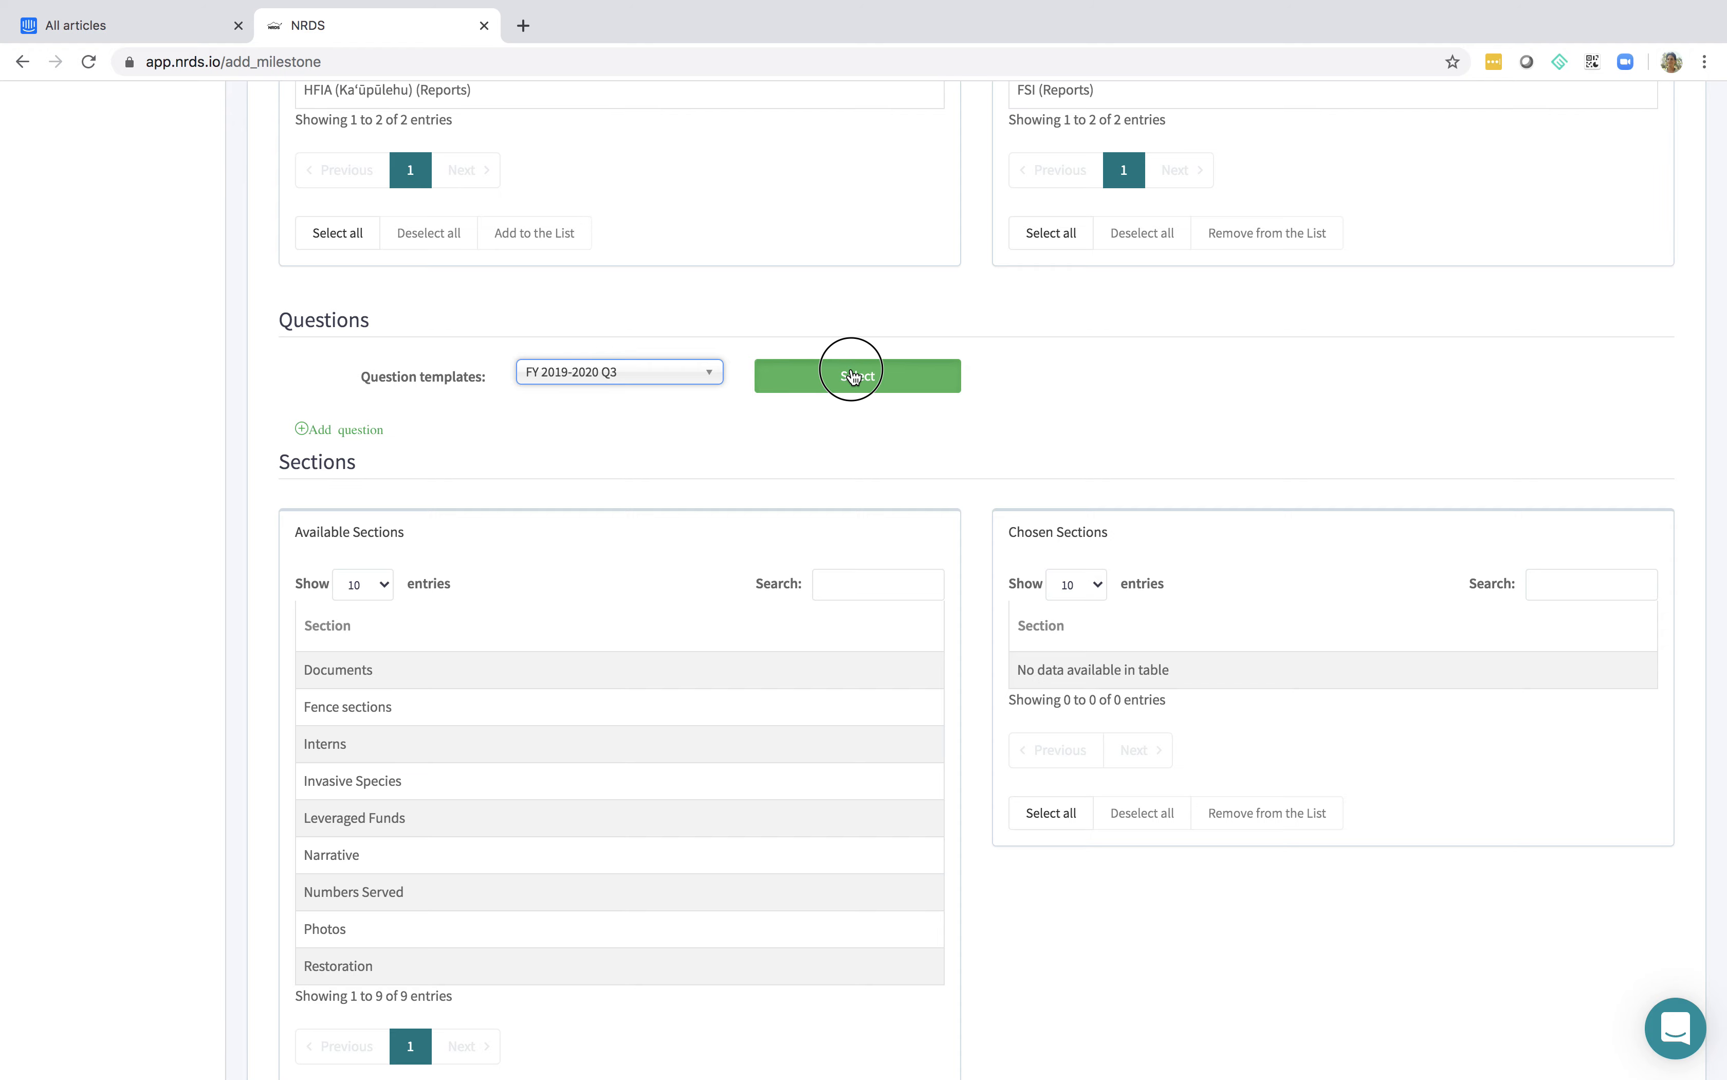
{"action": "scroll", "coordinate": [822, 564], "scroll_direction": "down", "scroll_amount": 10}
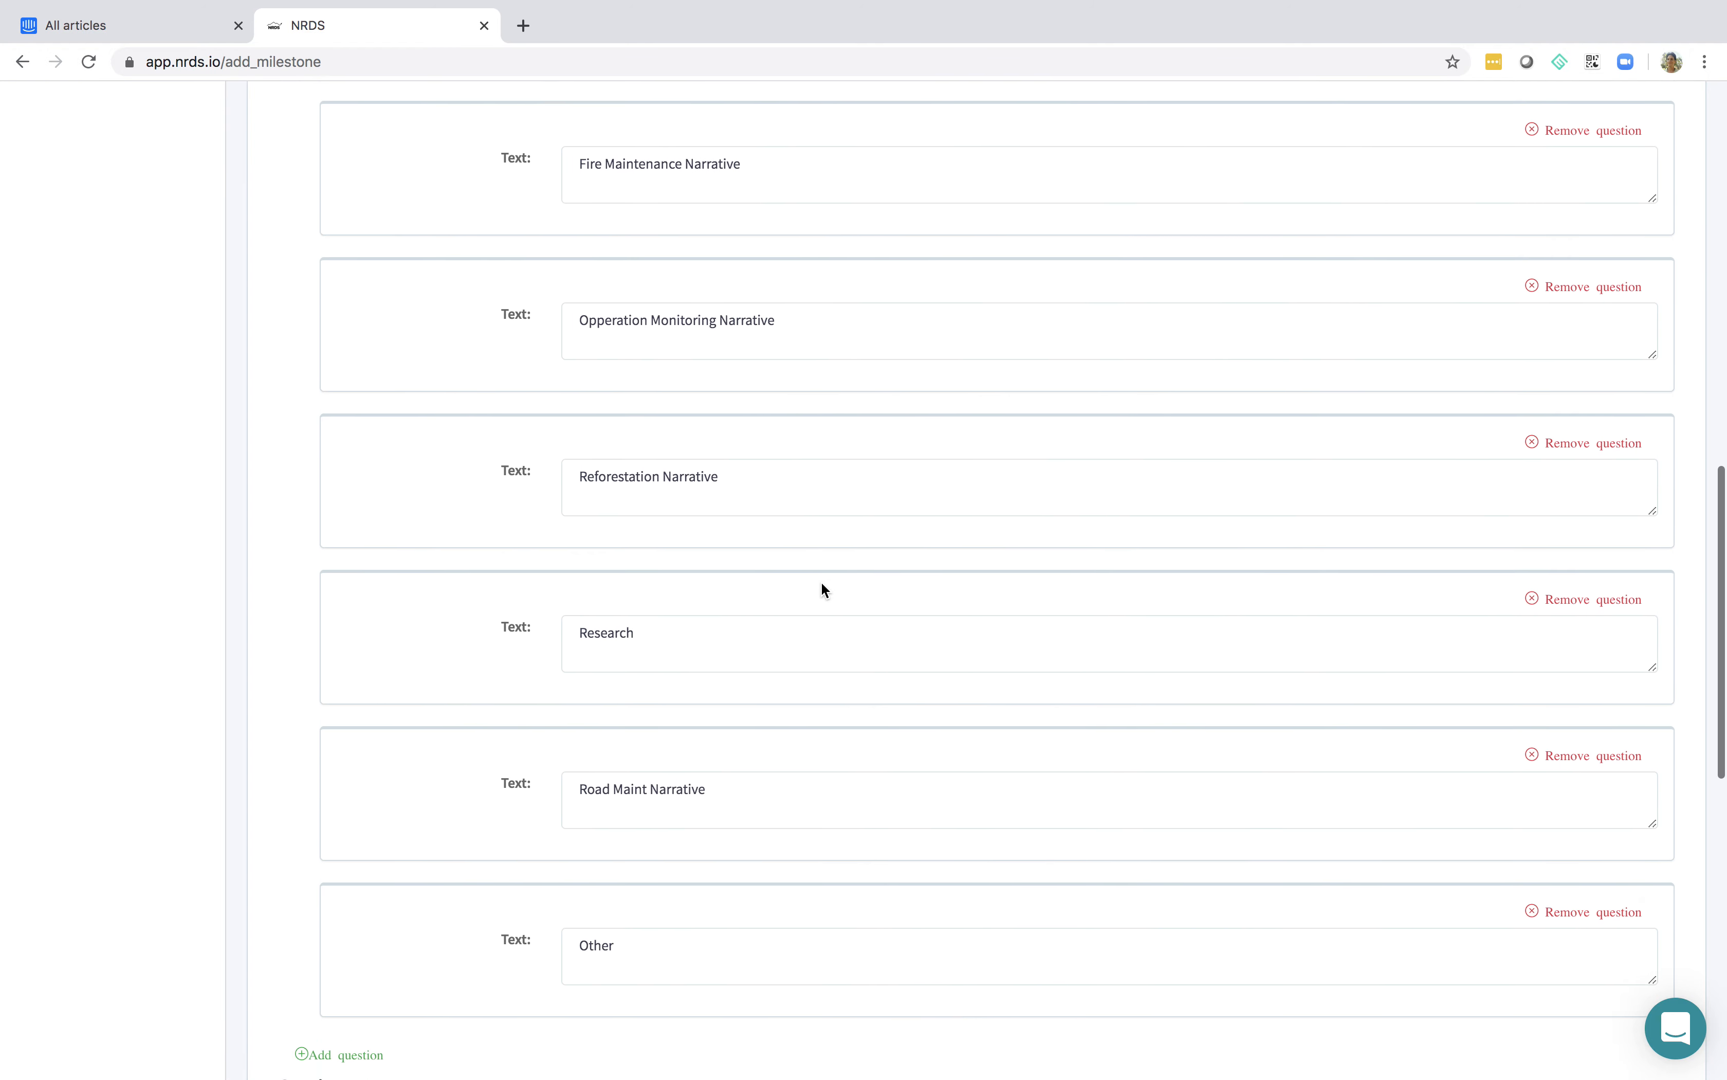
{"action": "scroll", "coordinate": [821, 589], "scroll_direction": "up", "scroll_amount": 1}
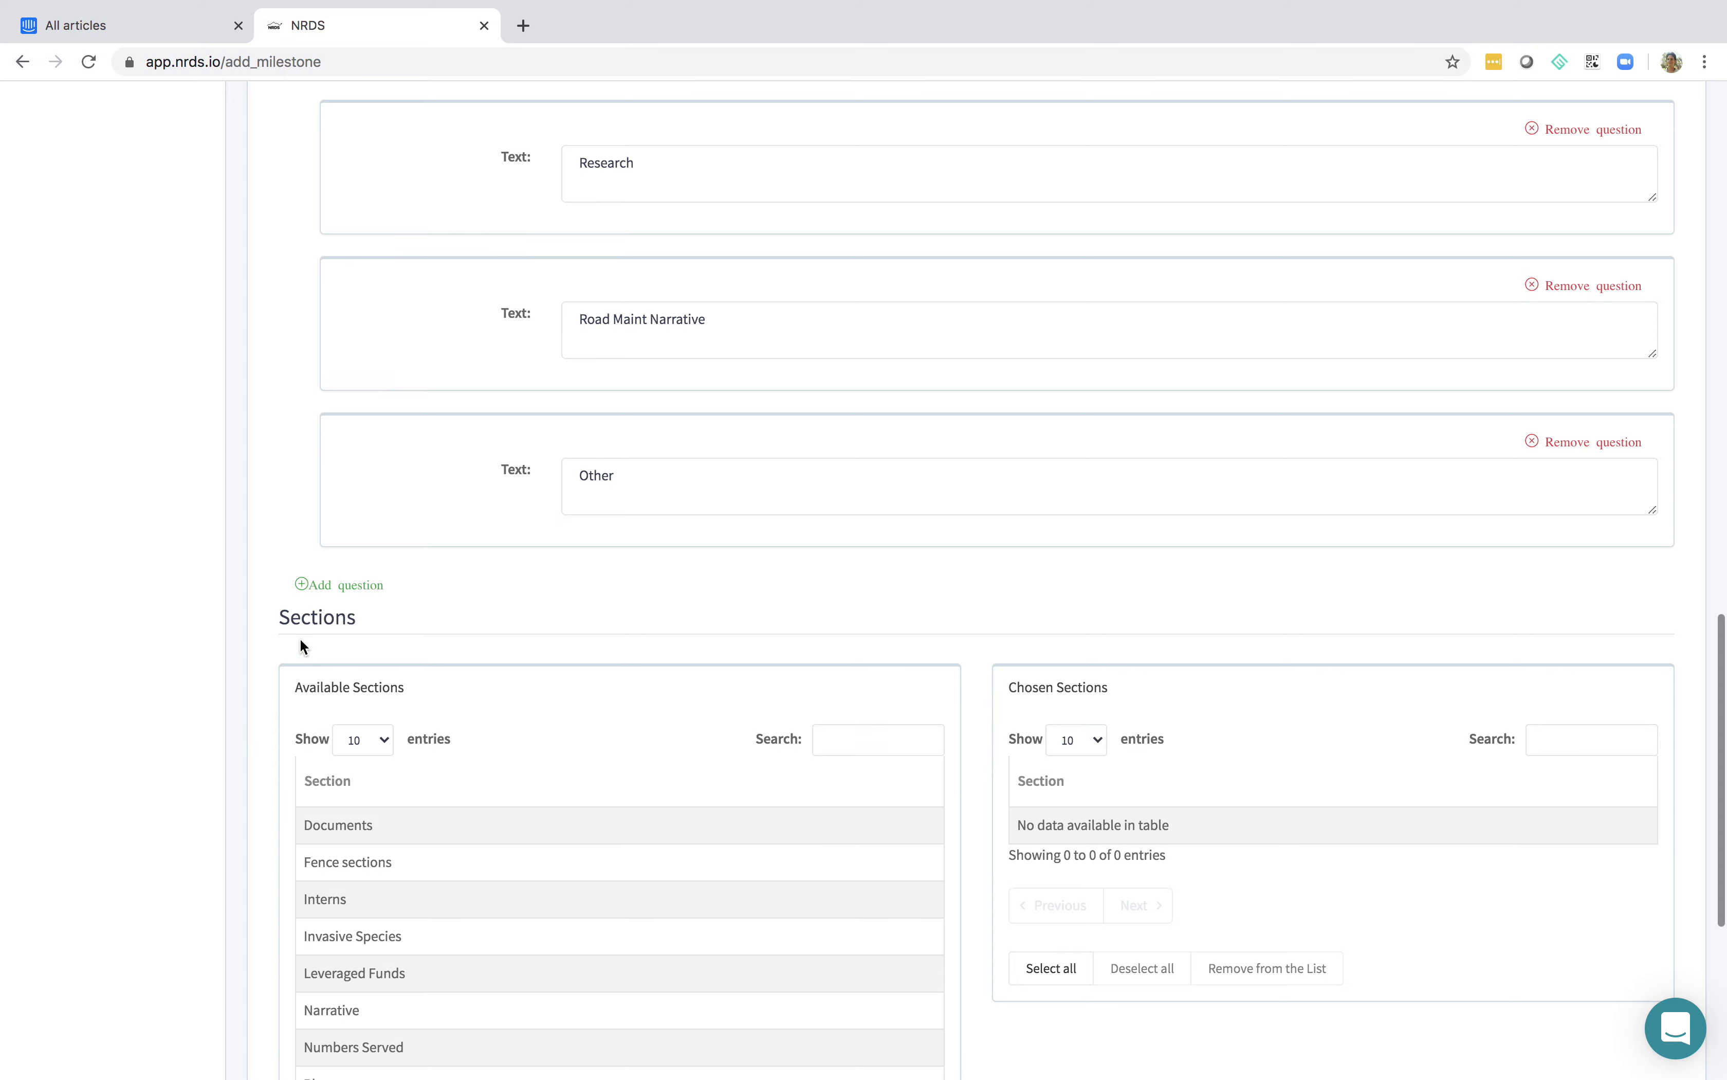
Add all nine available sections to the milestone, then save it and return to the milestone list
{"action": "scroll", "coordinate": [397, 603], "scroll_direction": "down", "scroll_amount": 5}
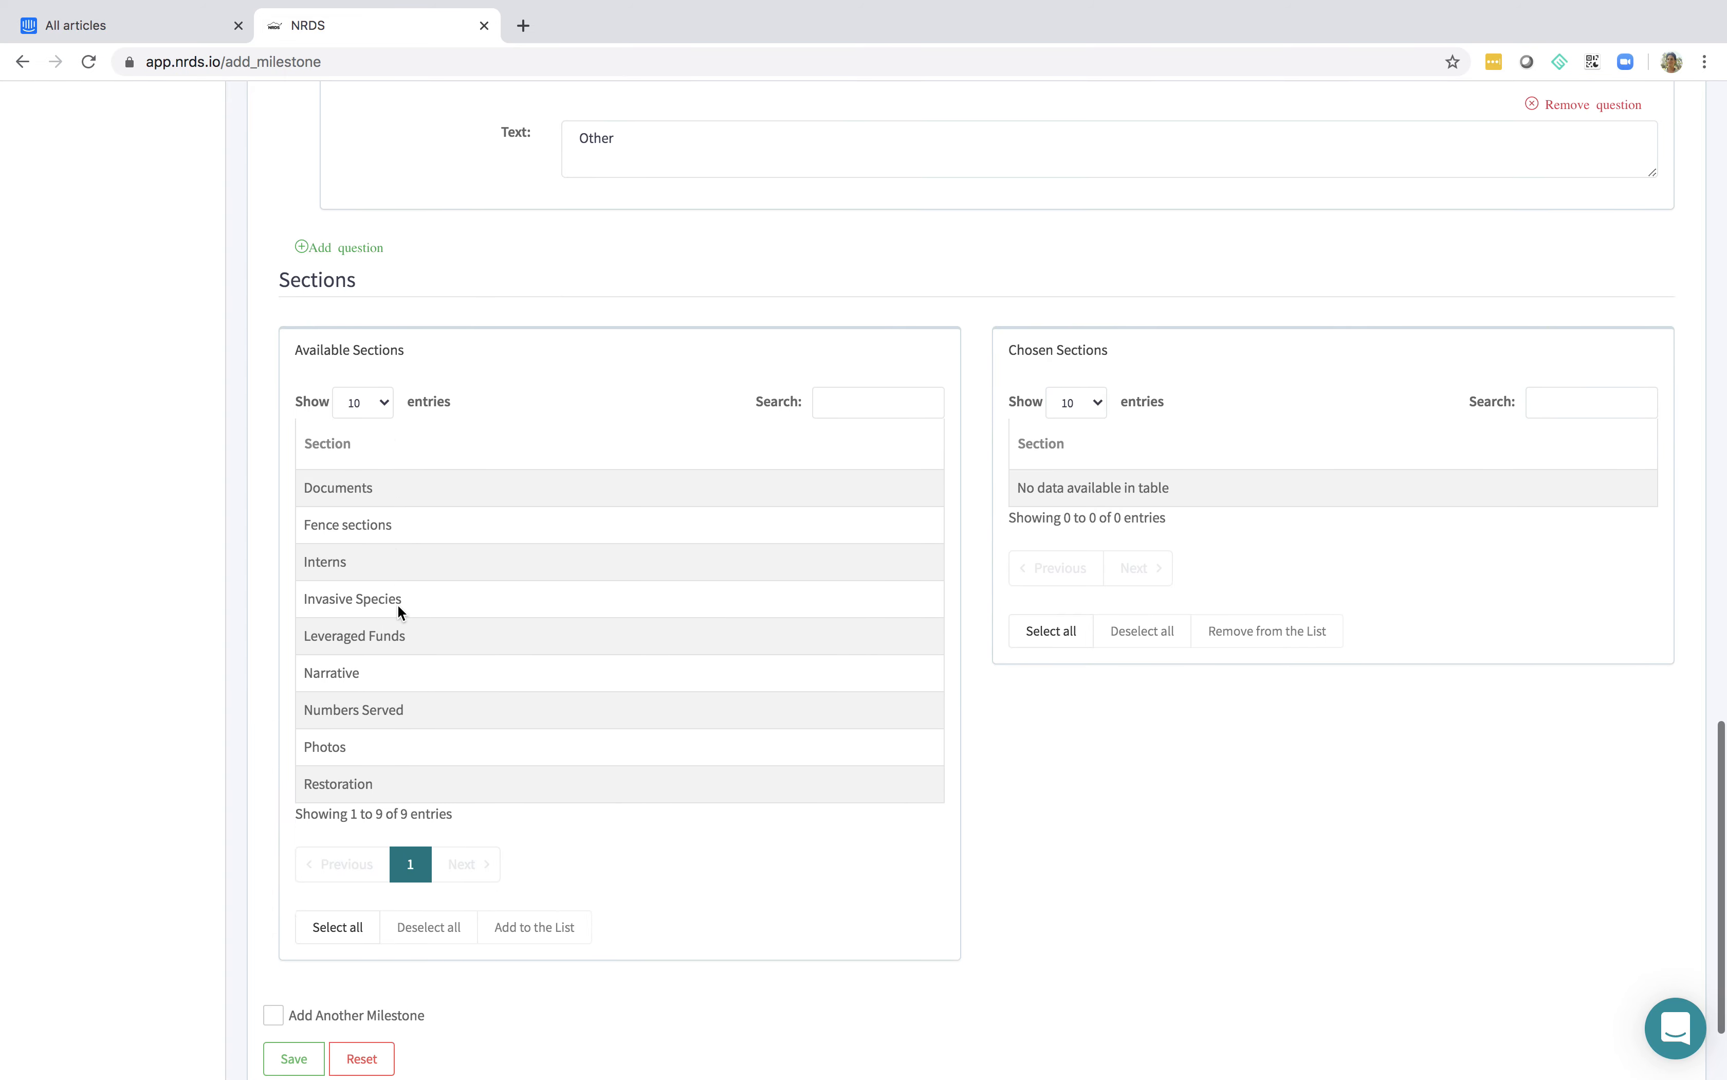
{"action": "left_click", "coordinate": [509, 446]}
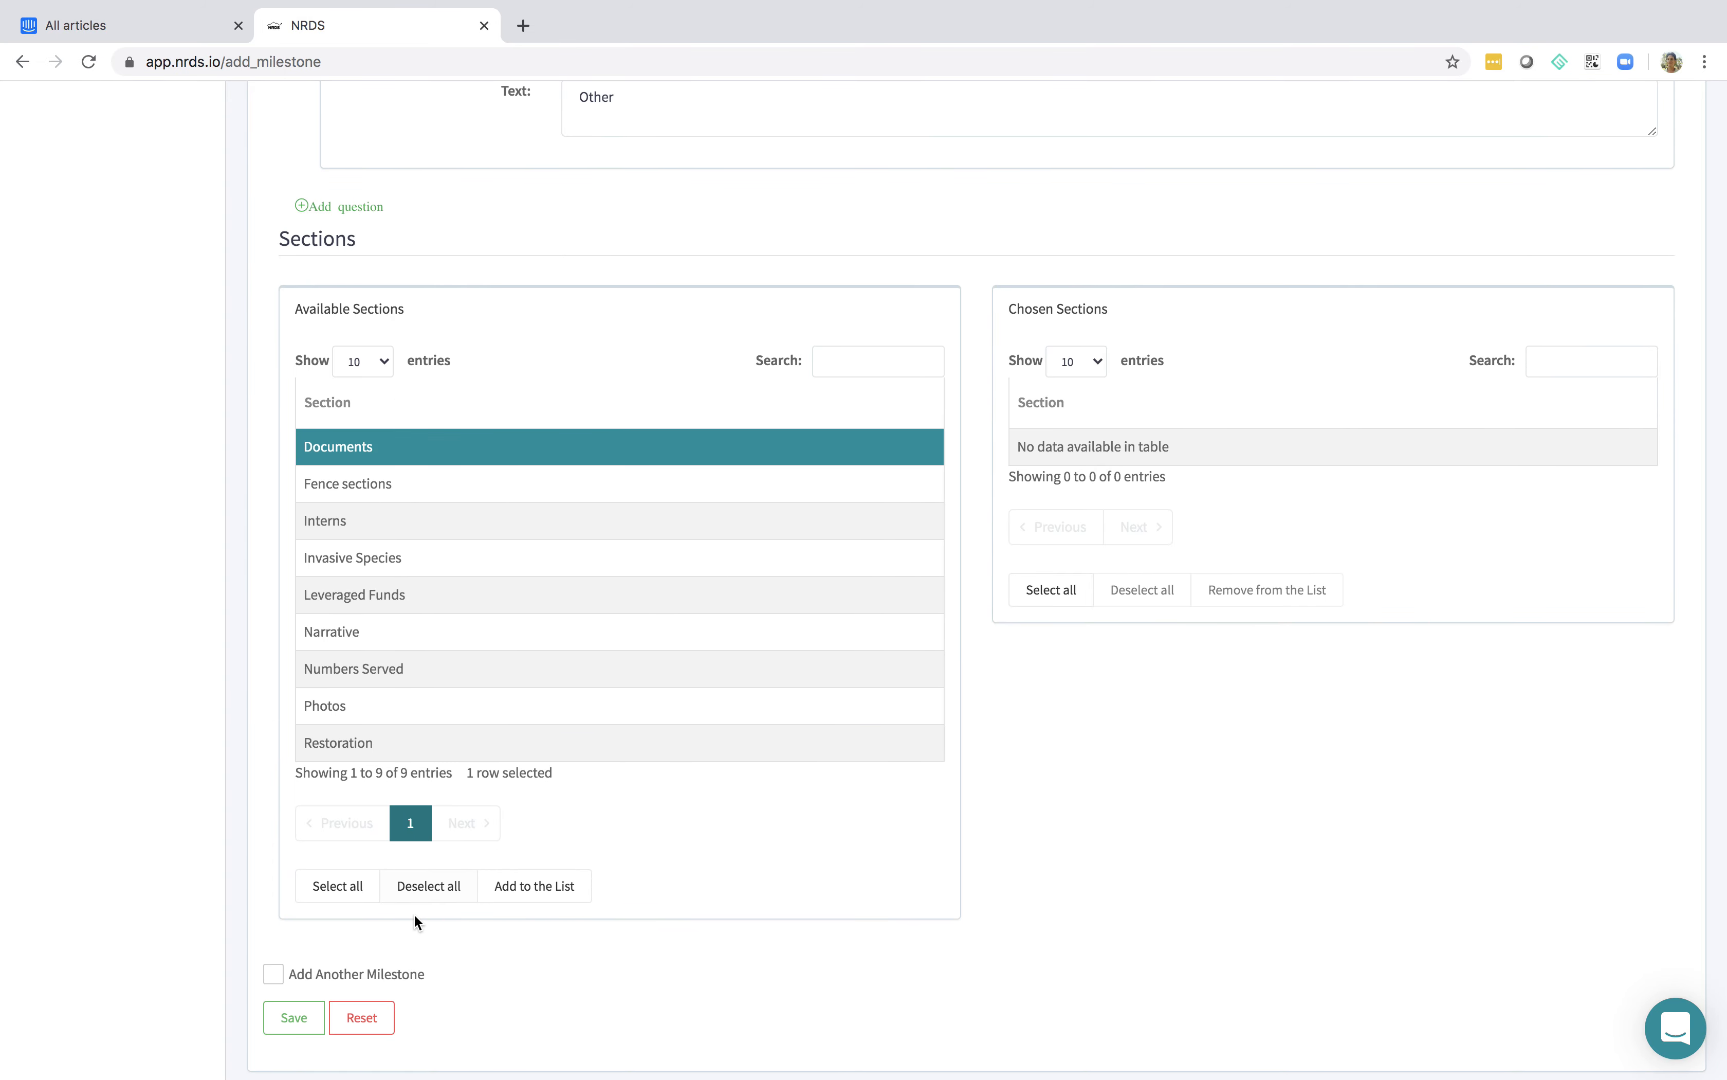
{"action": "left_click", "coordinate": [339, 887]}
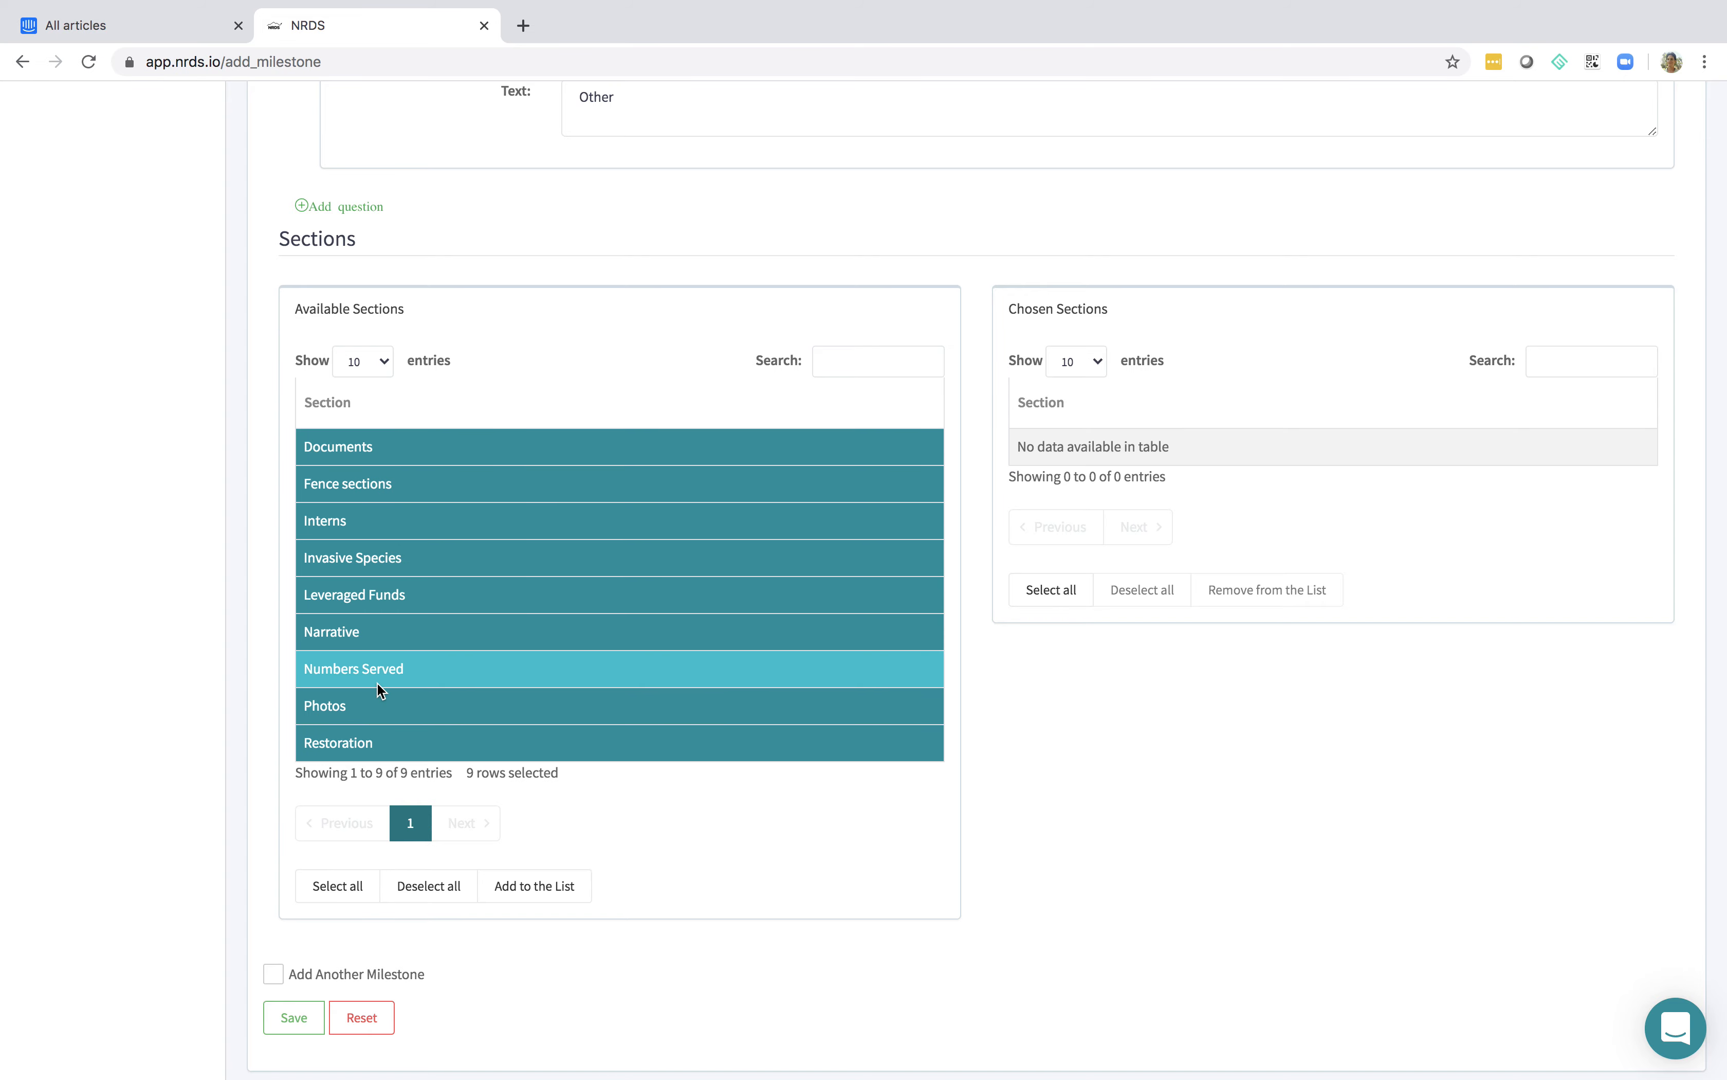
{"action": "scroll", "coordinate": [498, 605], "scroll_direction": "up", "scroll_amount": 10}
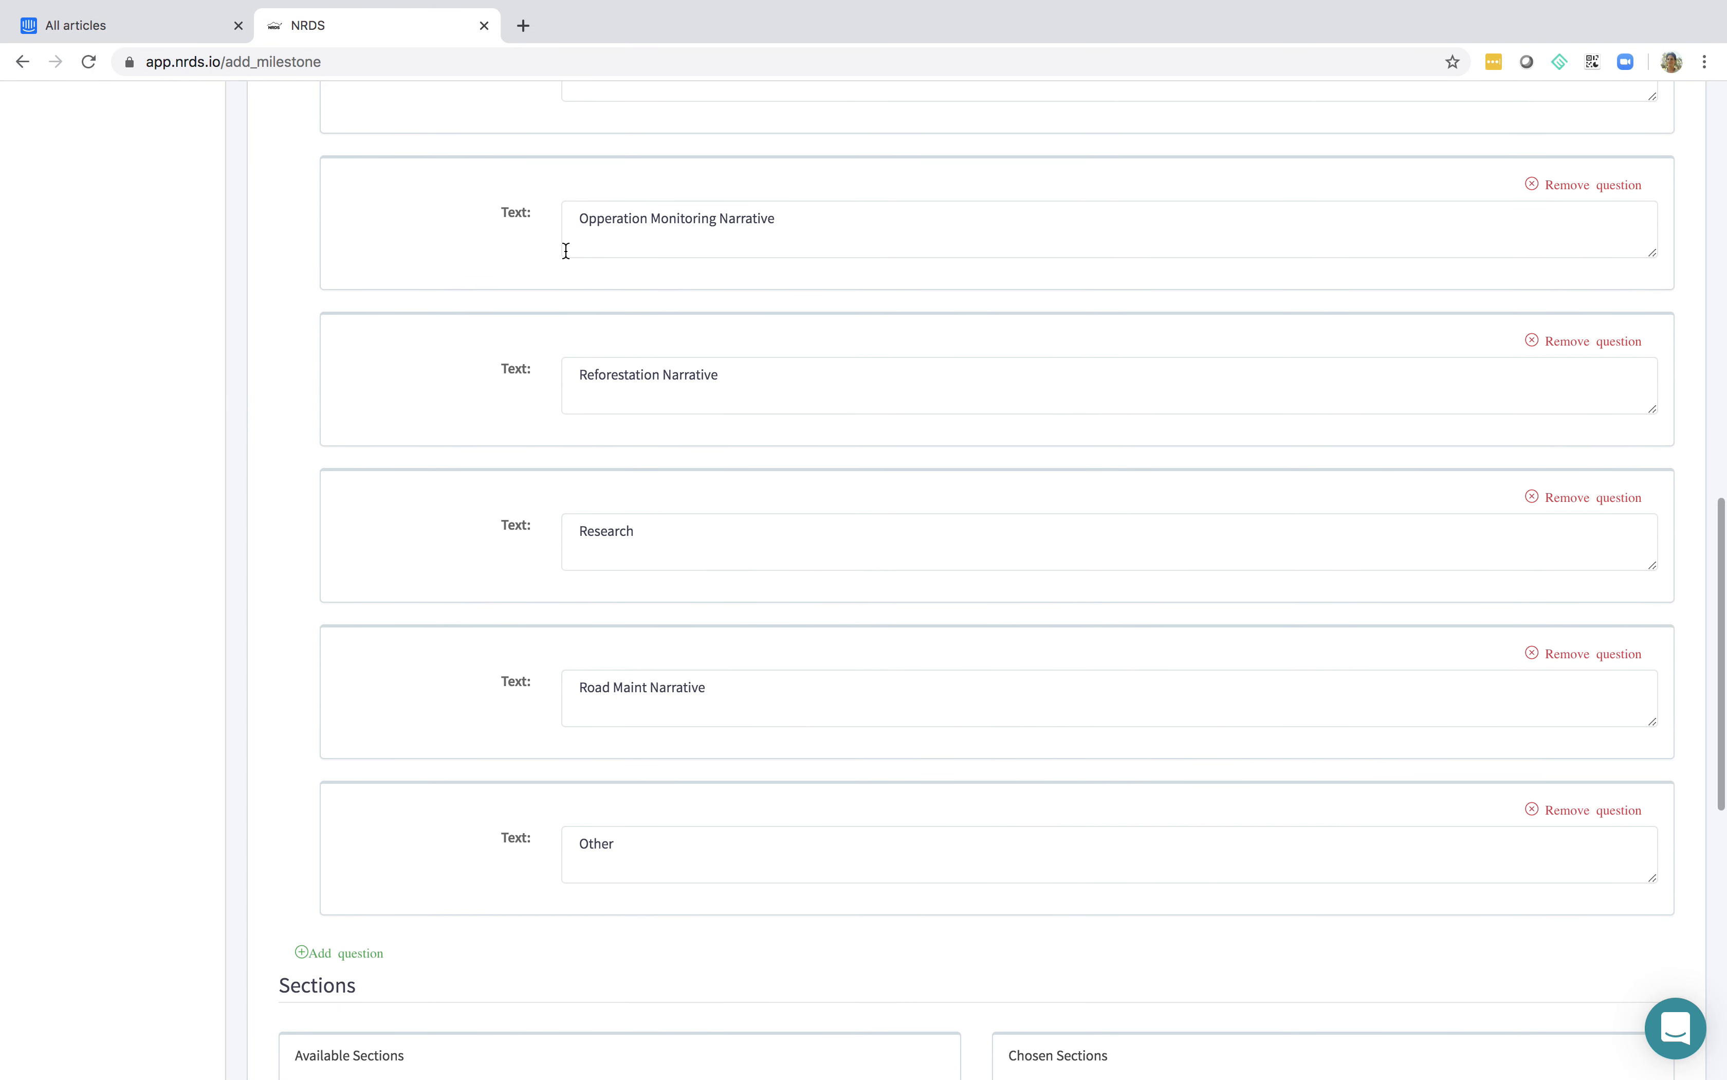
{"action": "scroll", "coordinate": [660, 582], "scroll_direction": "down", "scroll_amount": 12}
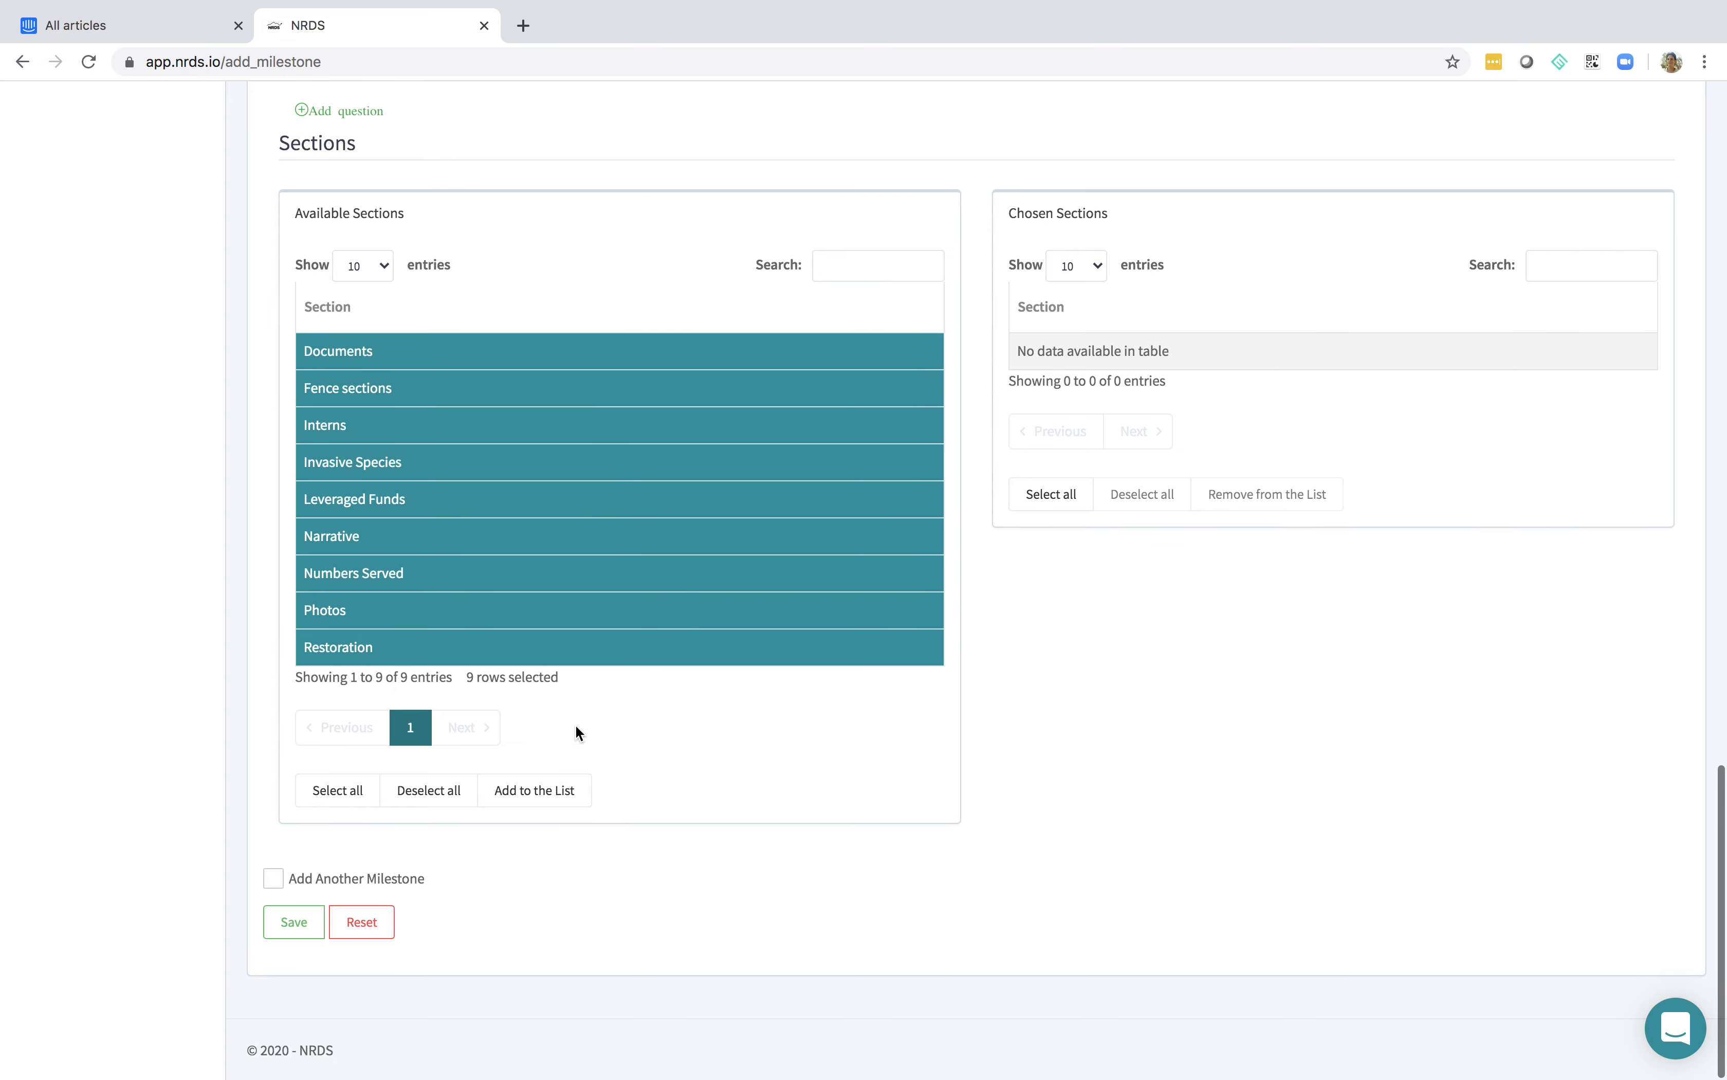
{"action": "left_click", "coordinate": [519, 798]}
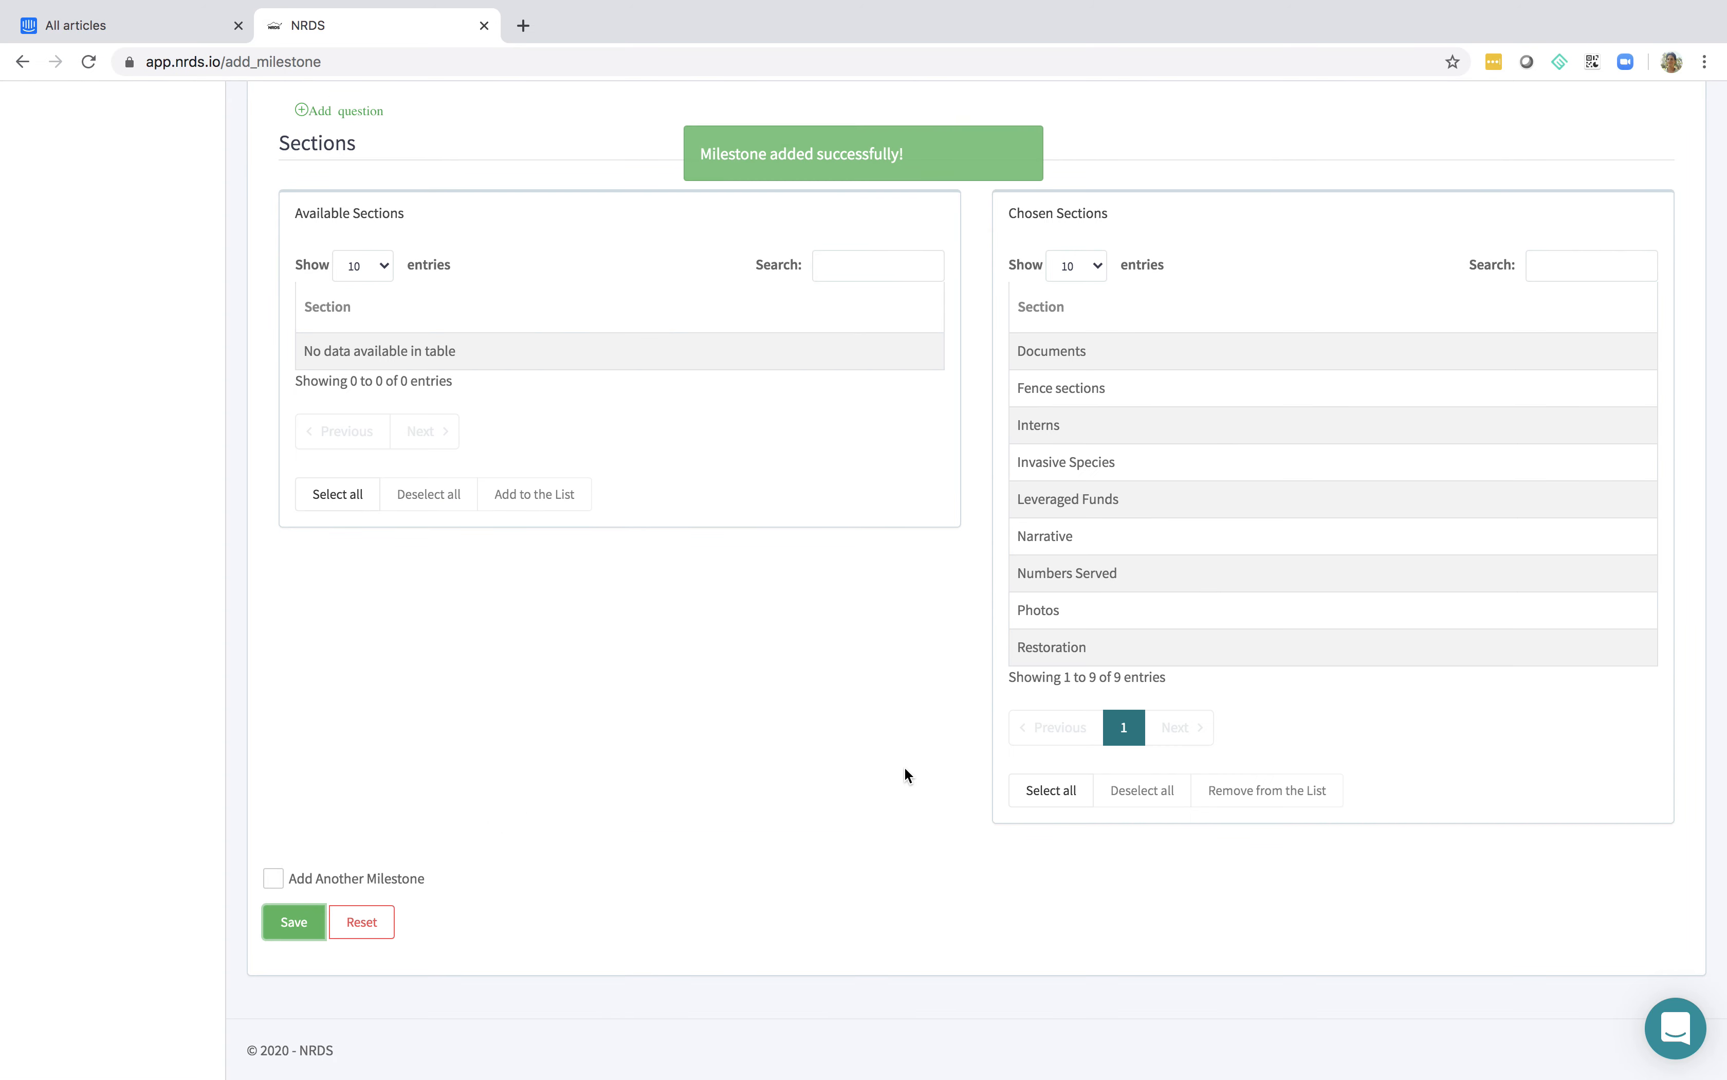
{"action": "scroll", "coordinate": [904, 767], "scroll_direction": "up", "scroll_amount": 20}
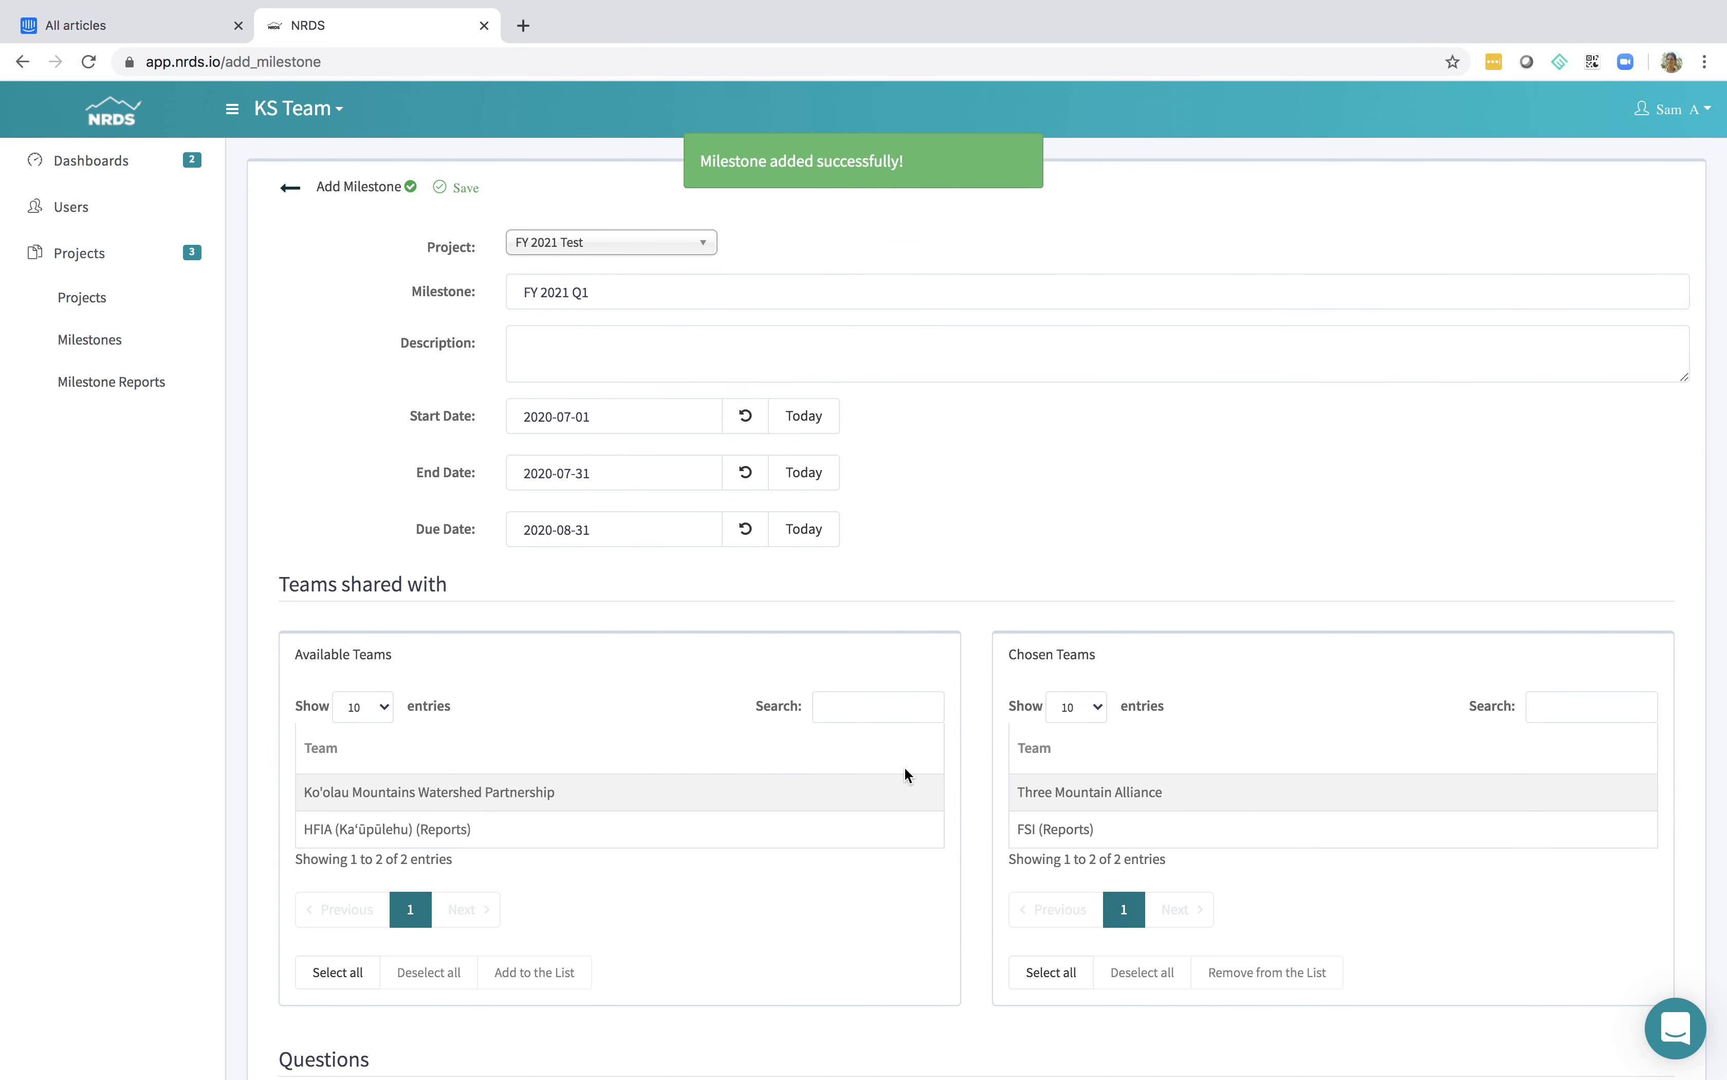
{"action": "left_click", "coordinate": [290, 187]}
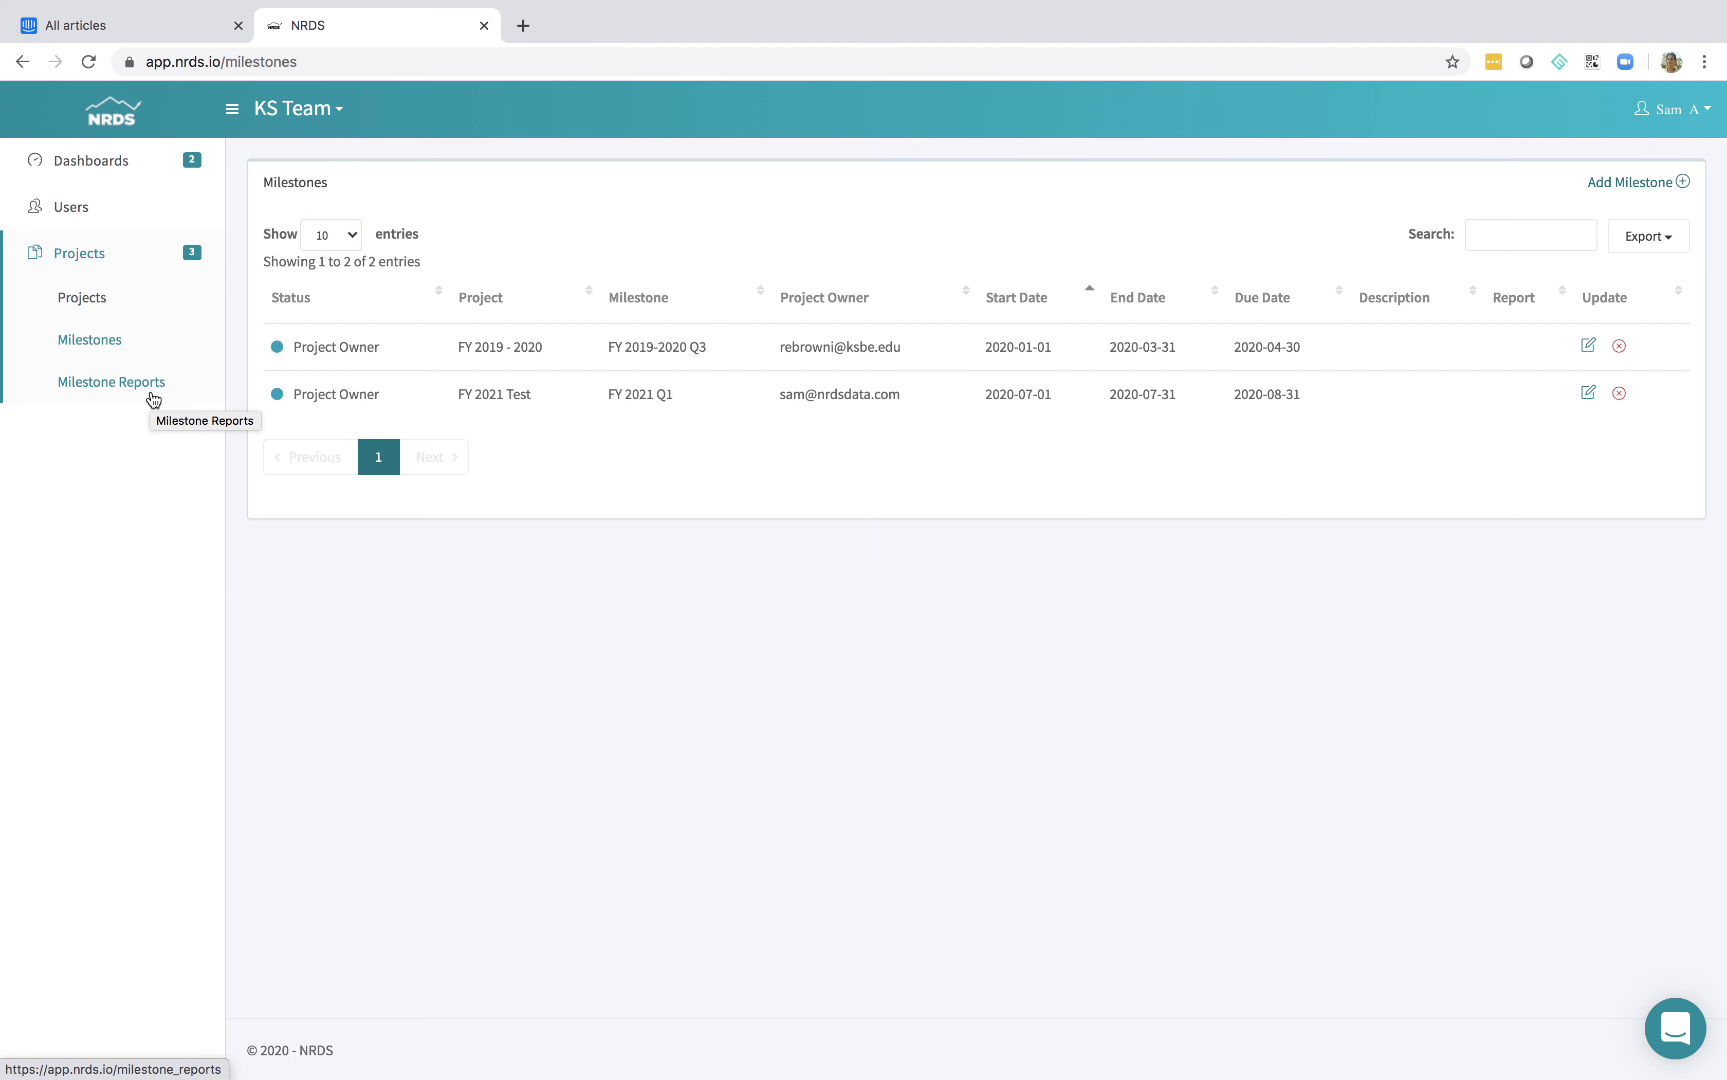
Open the FSI (Reports) milestone report for FY 2019-2020 Q3 for editing and review its narratives
{"action": "left_click", "coordinate": [140, 391]}
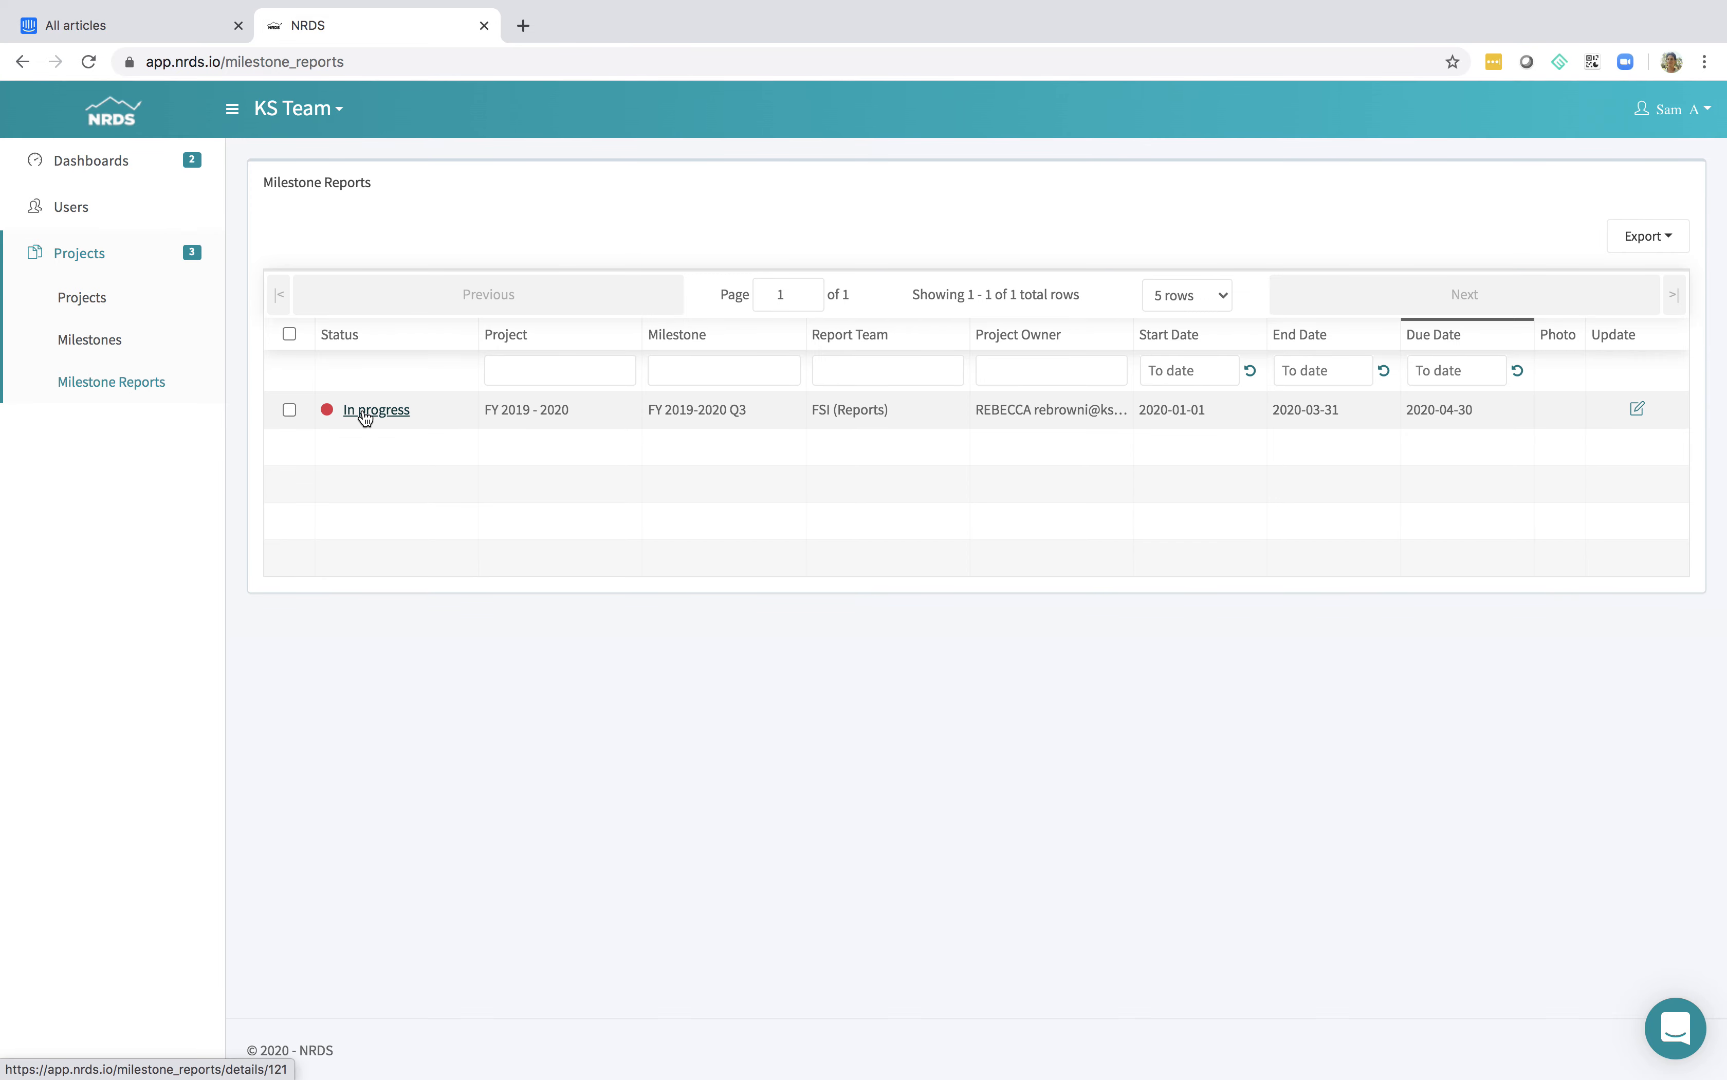
{"action": "left_click", "coordinate": [1638, 411]}
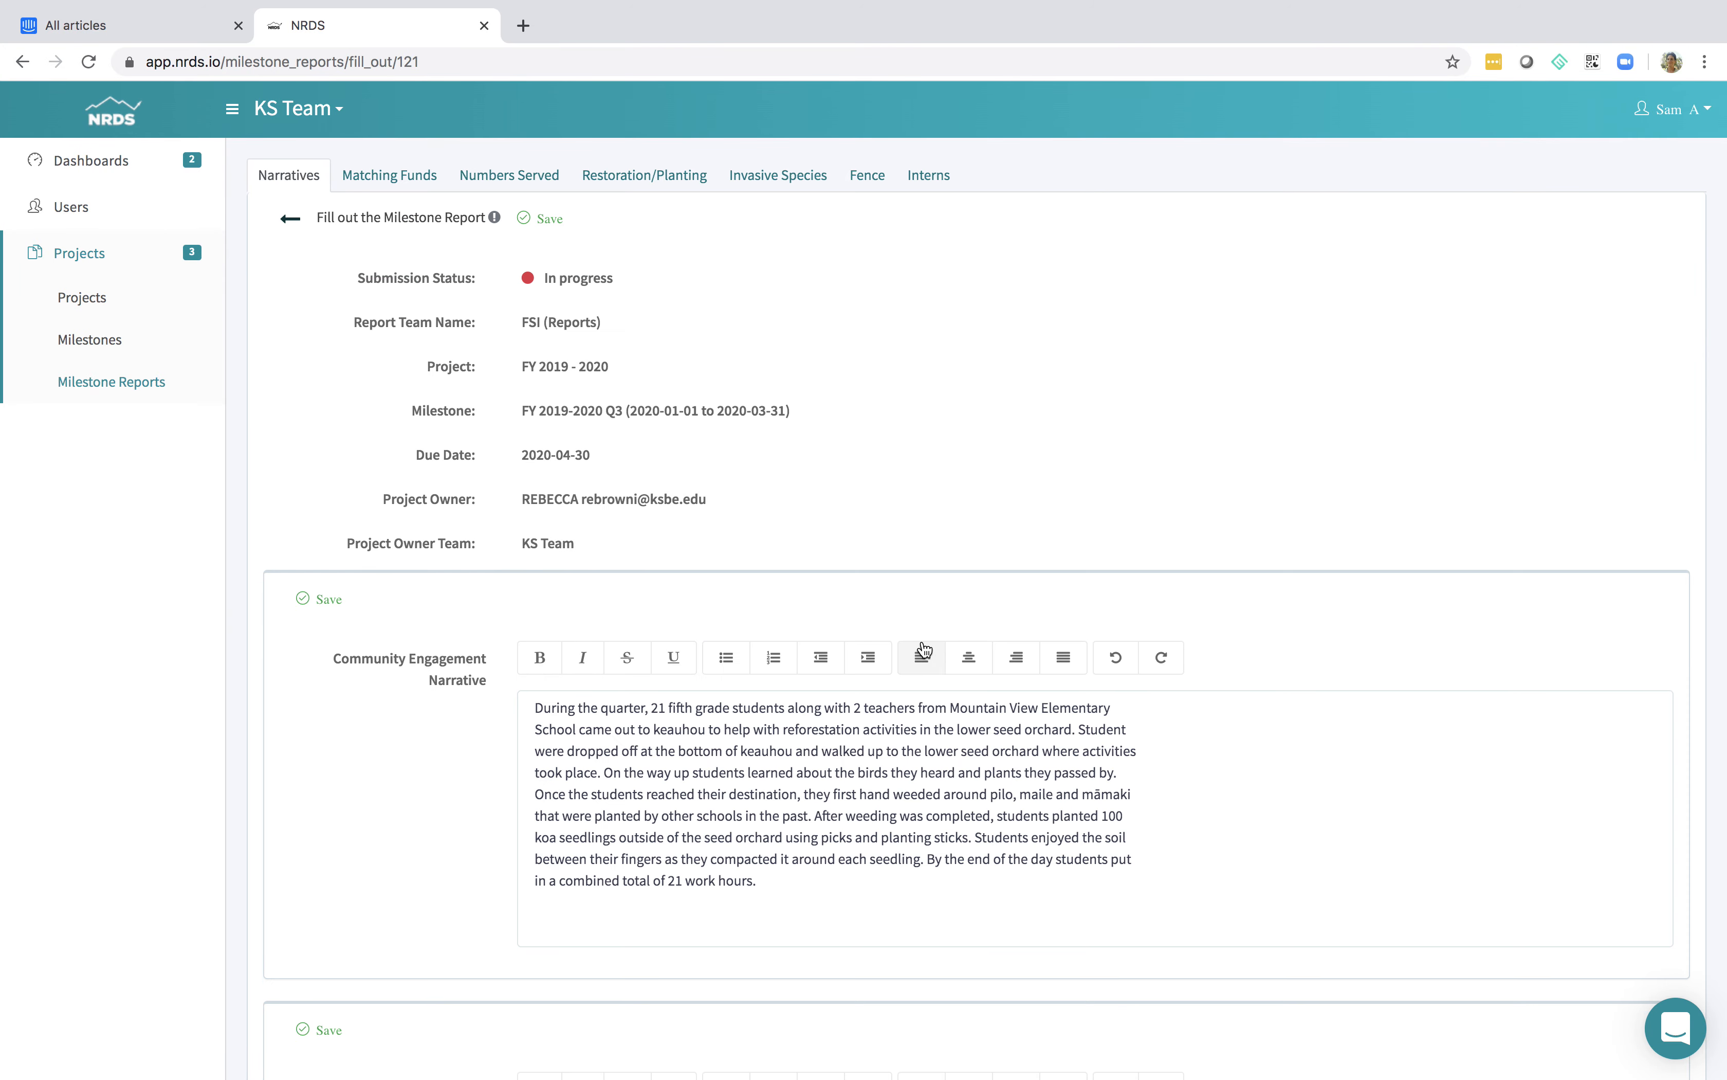
{"action": "scroll", "coordinate": [816, 691], "scroll_direction": "down", "scroll_amount": 2}
{"action": "scroll", "coordinate": [816, 691], "scroll_direction": "down", "scroll_amount": 15}
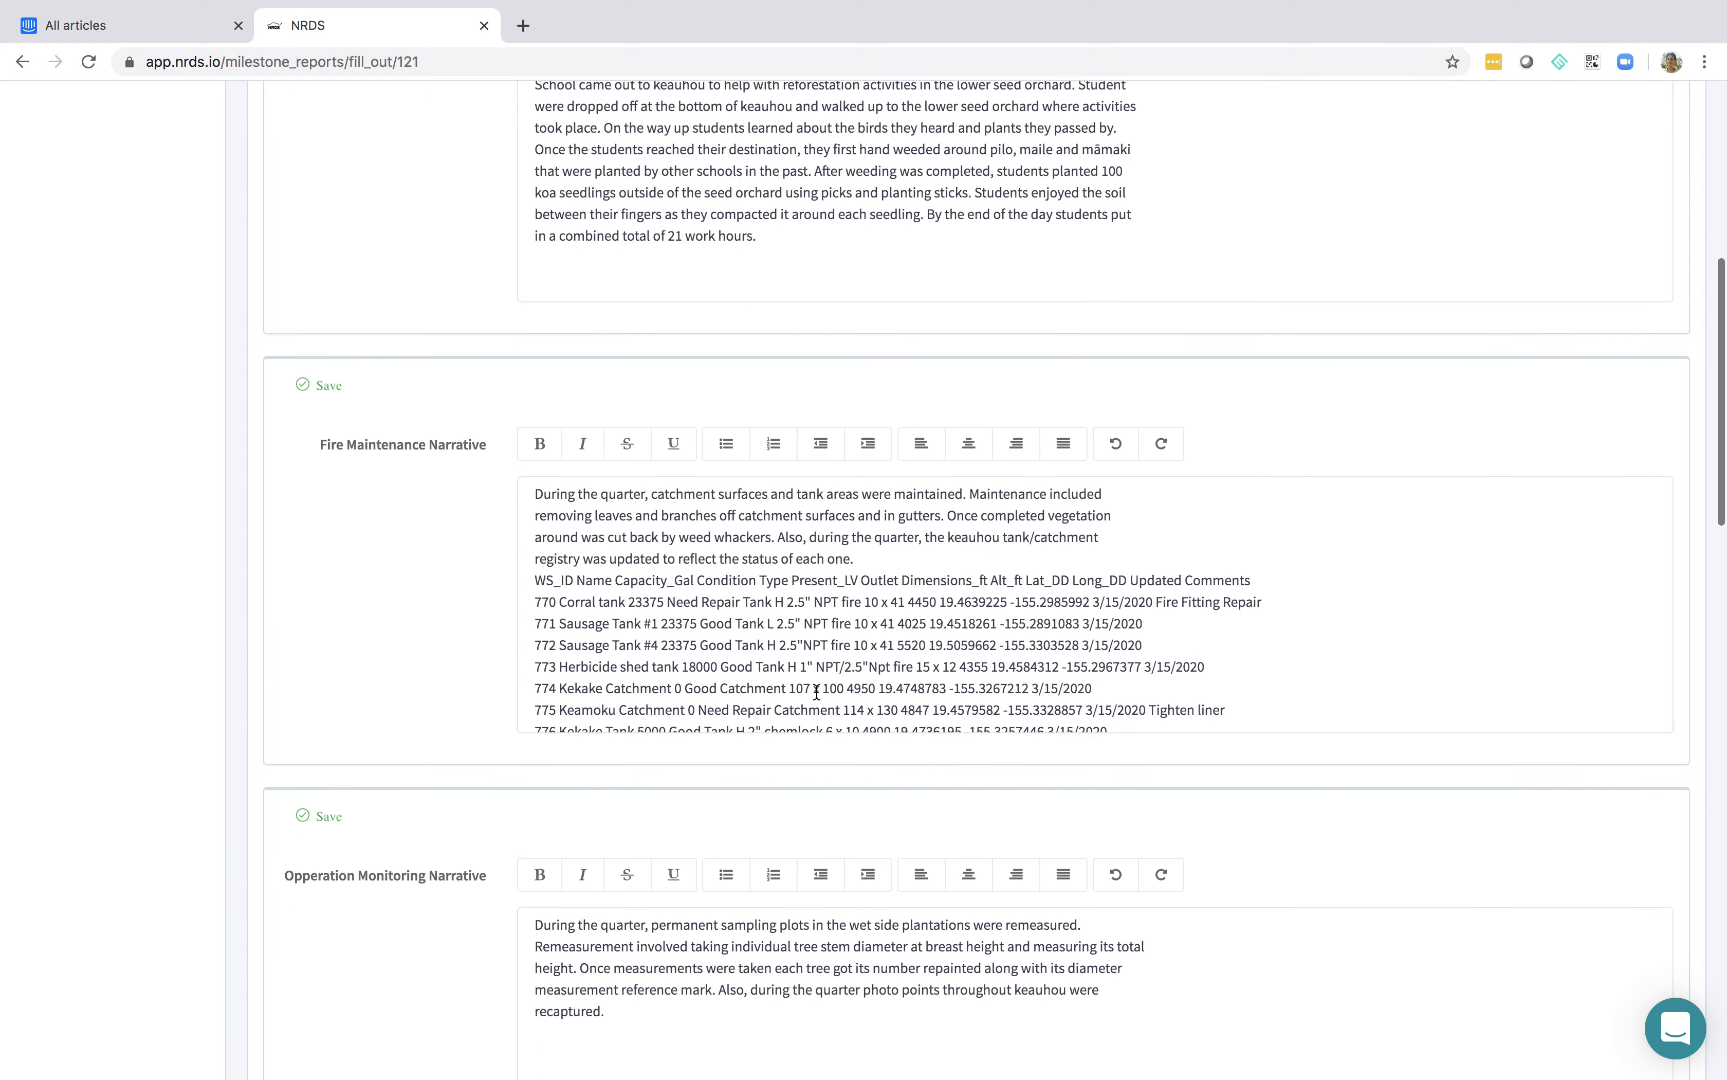
{"action": "scroll", "coordinate": [819, 698], "scroll_direction": "down", "scroll_amount": 10}
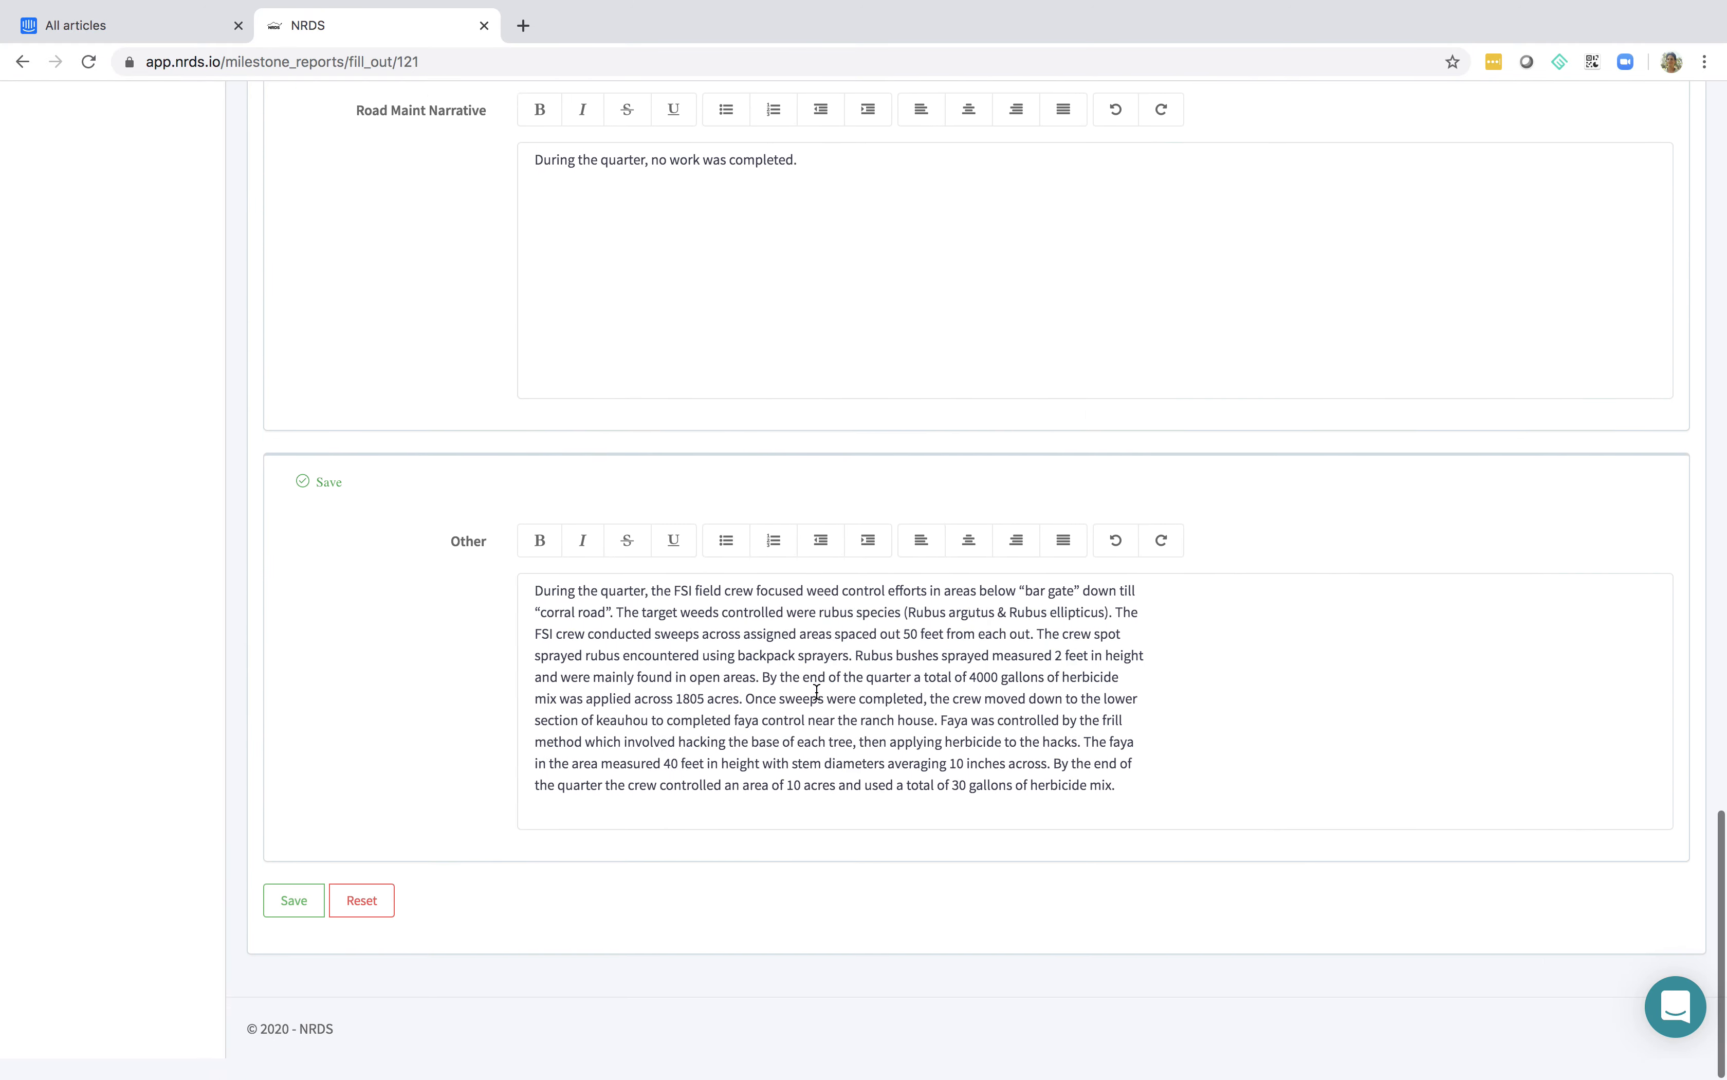
{"action": "scroll", "coordinate": [817, 690], "scroll_direction": "up", "scroll_amount": 20}
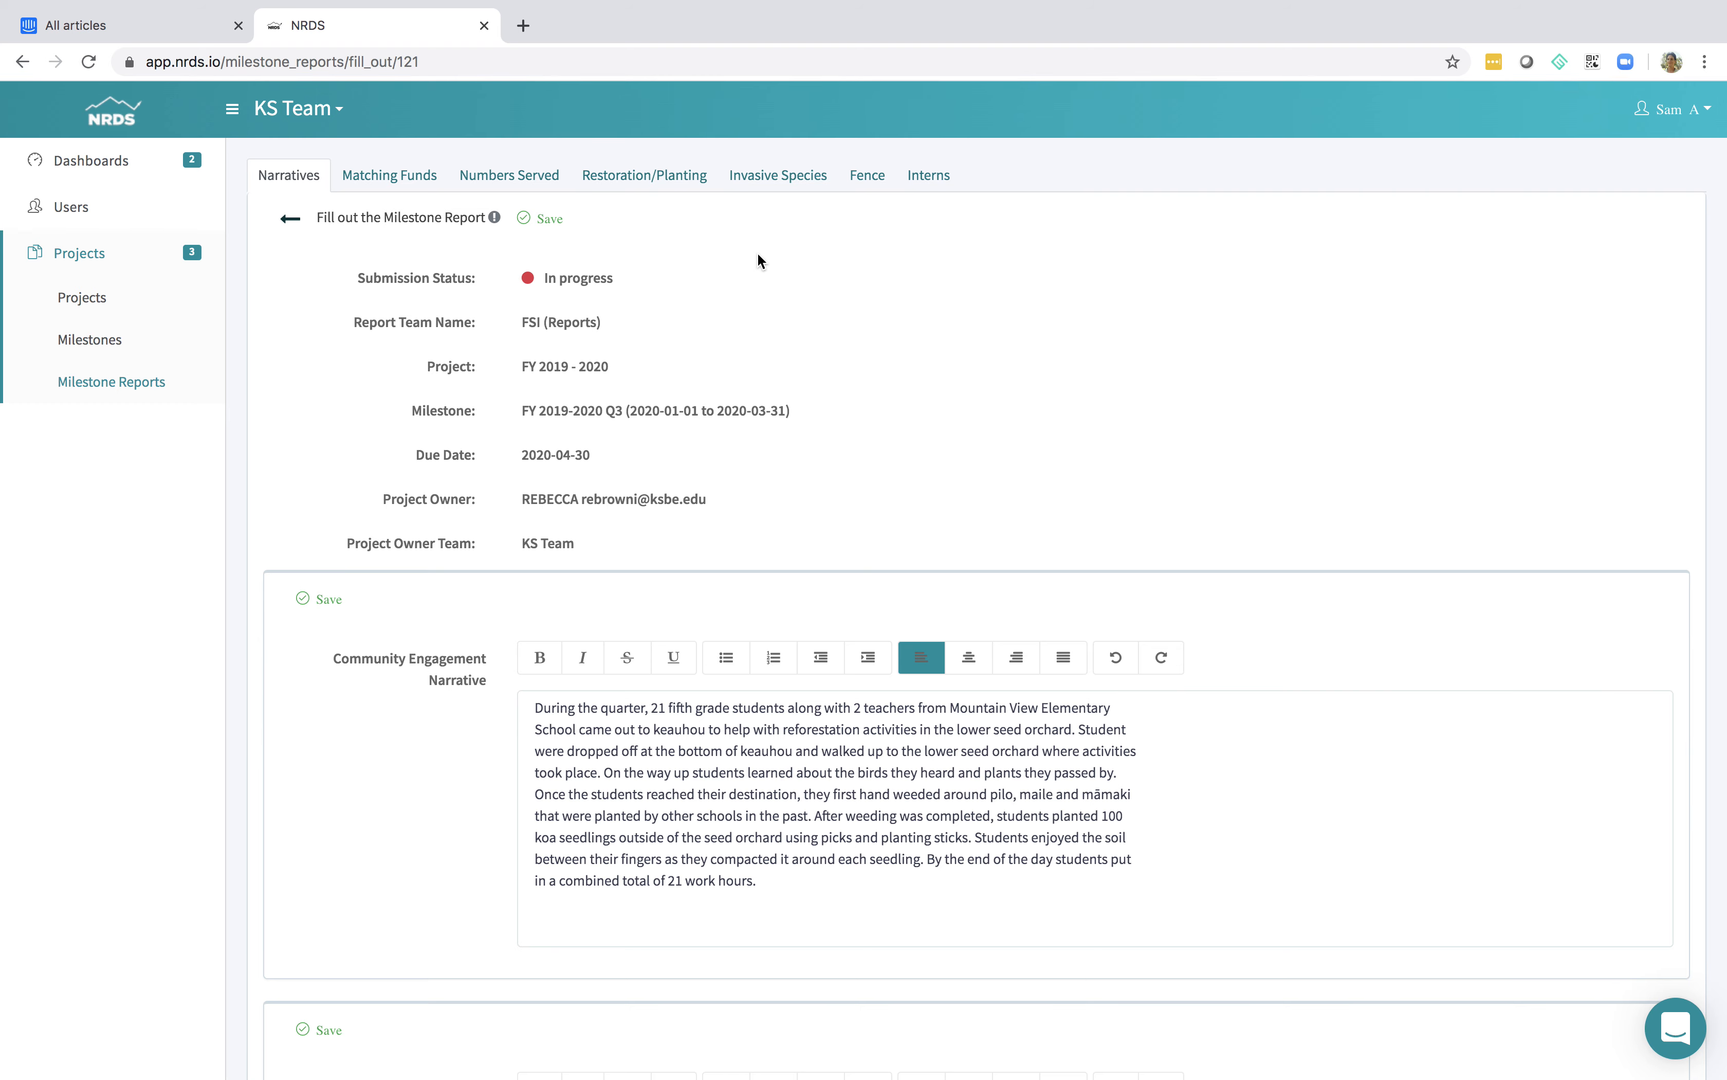
Review the report's sections from Matching Funds through Interns, ending on the Invasive Species records
{"action": "left_click", "coordinate": [382, 174]}
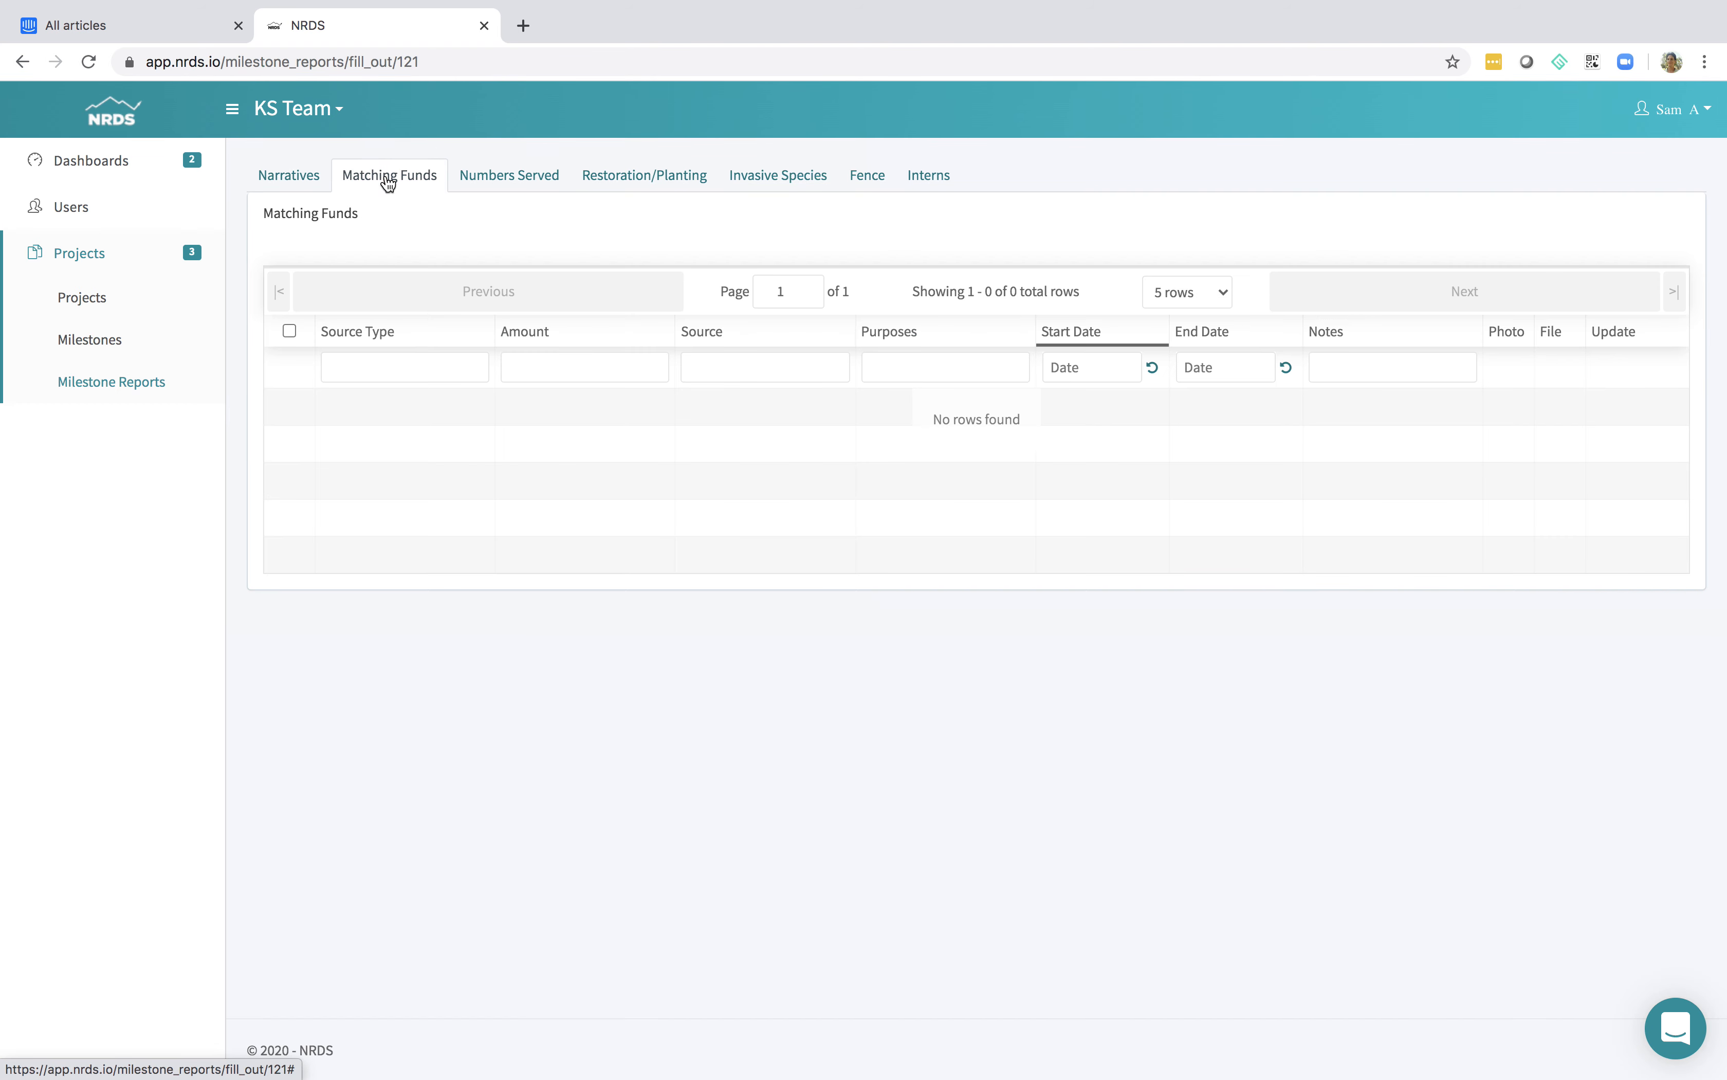
{"action": "left_click", "coordinate": [482, 184]}
{"action": "left_click", "coordinate": [644, 182]}
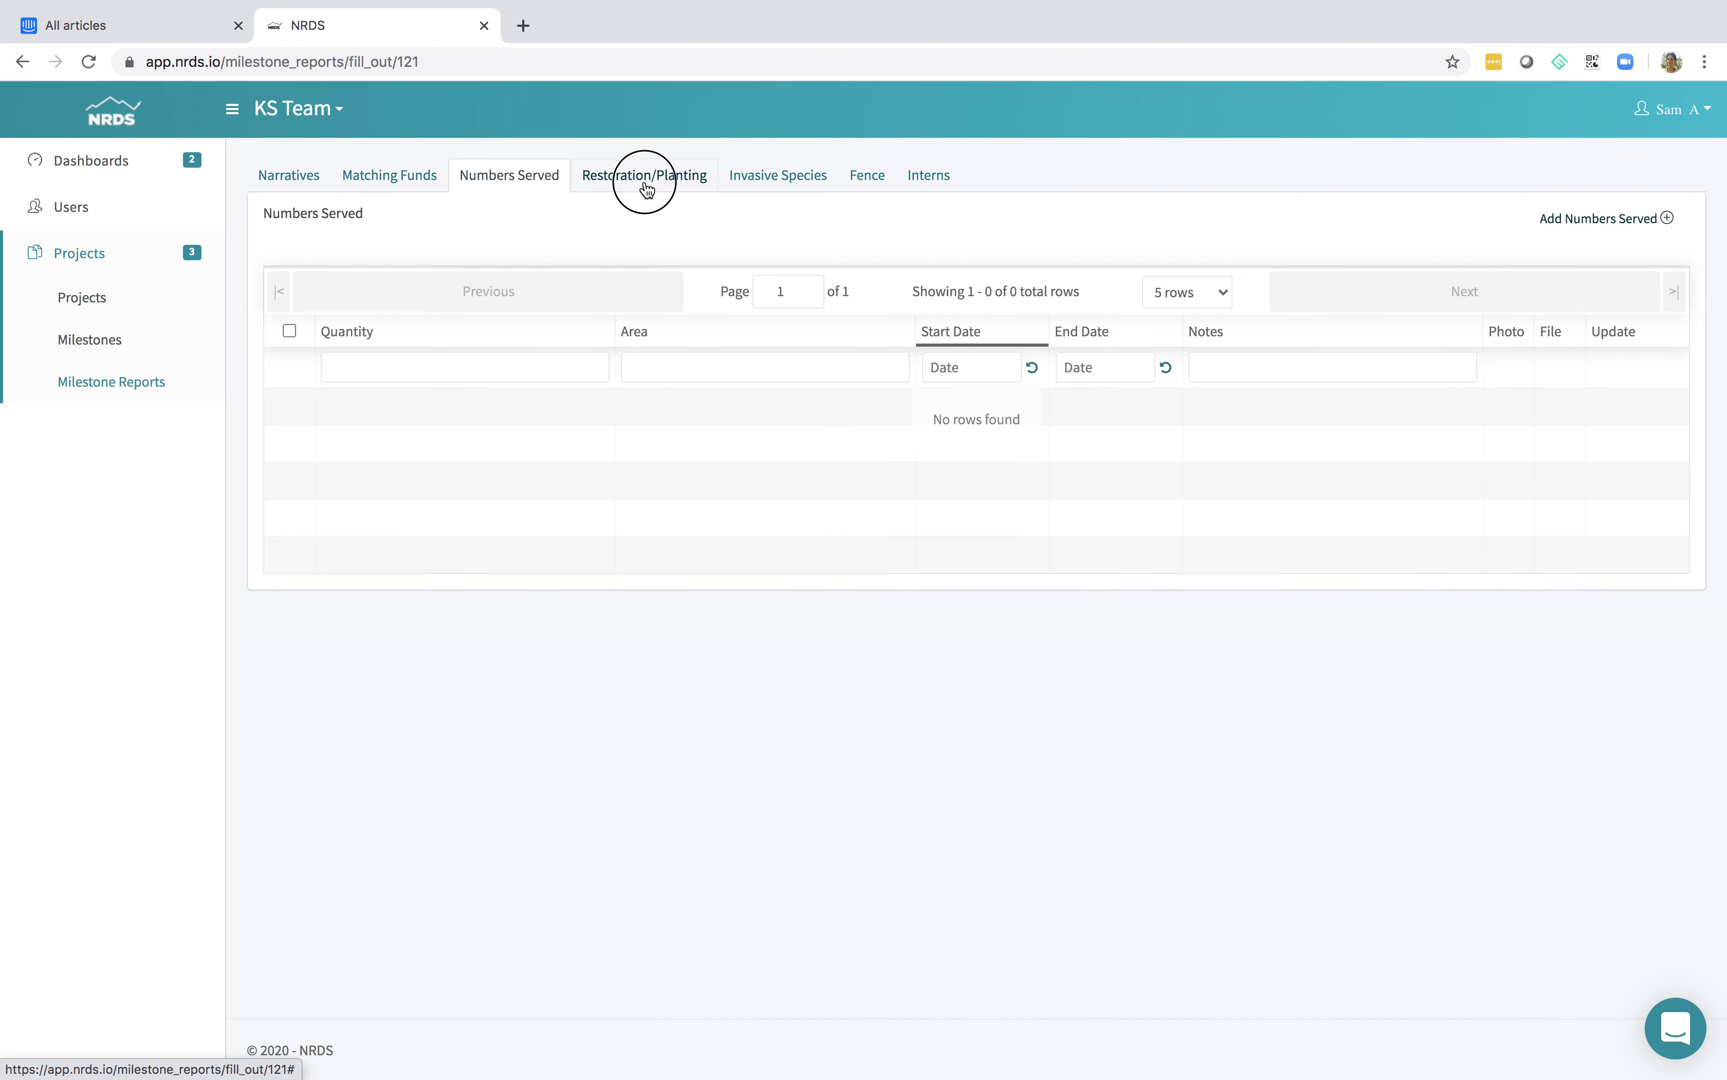
{"action": "left_click", "coordinate": [800, 183]}
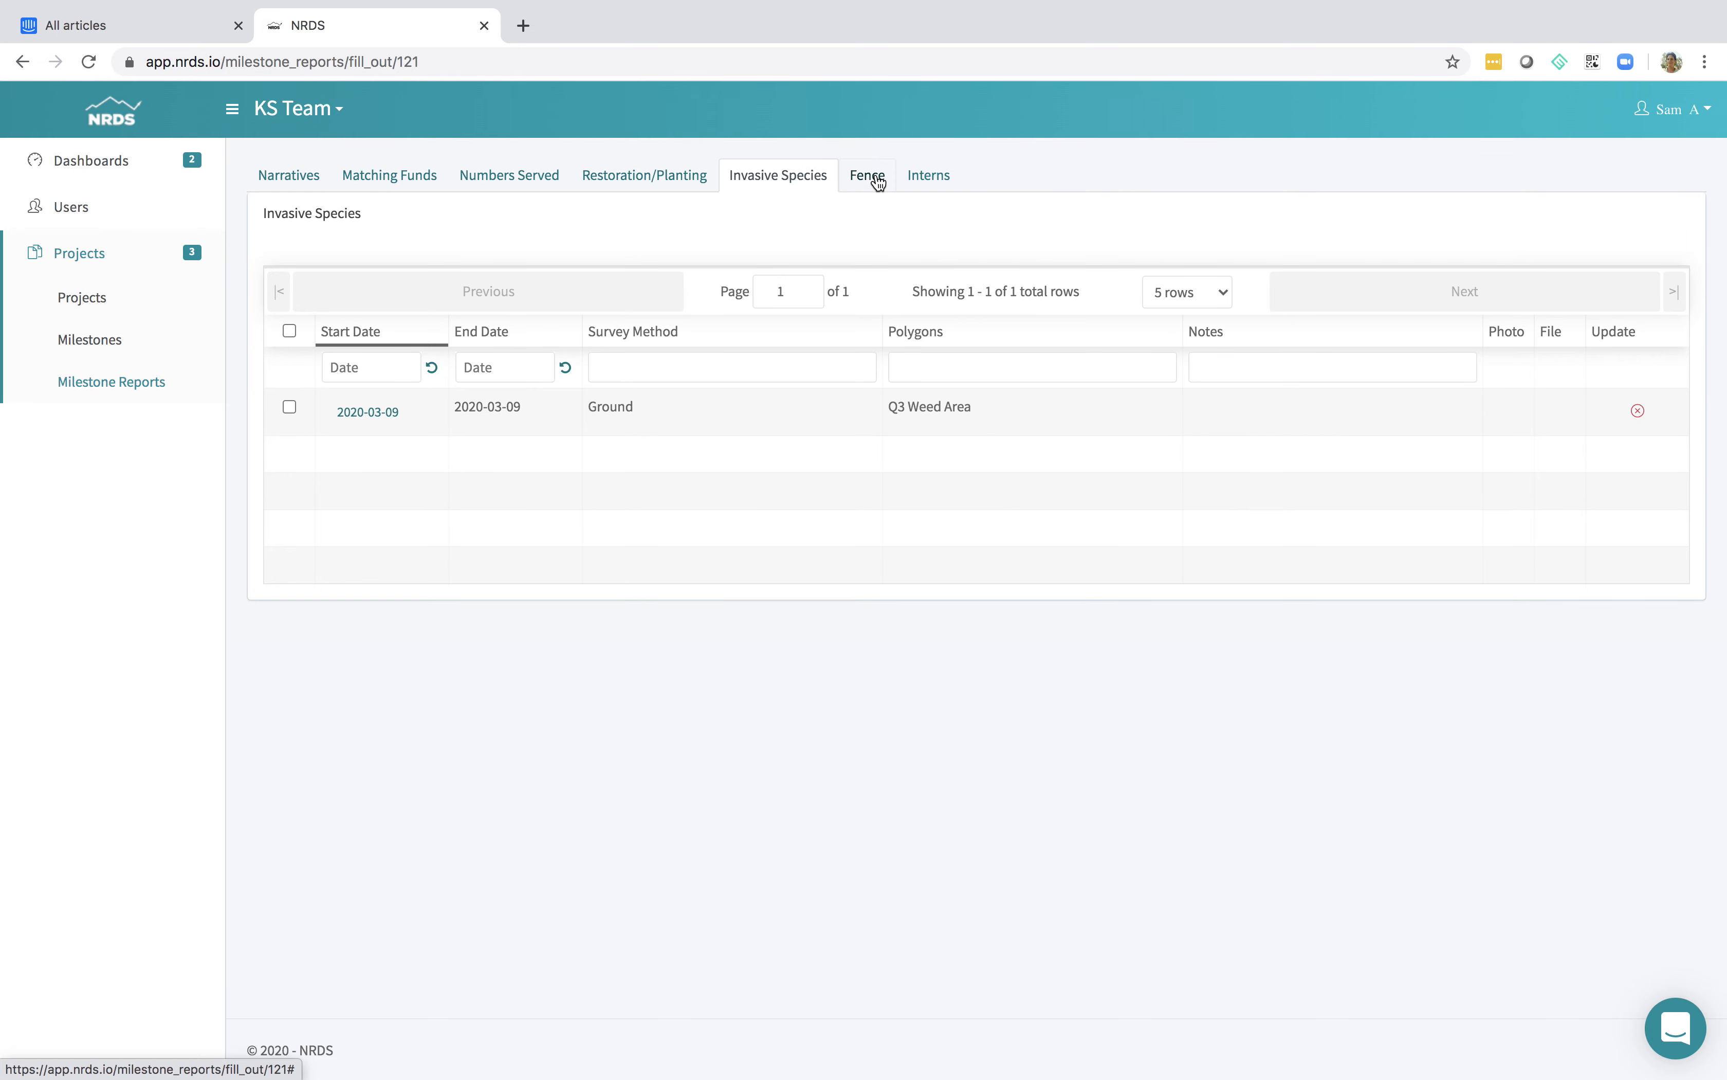
{"action": "left_click", "coordinate": [935, 182]}
{"action": "left_click", "coordinate": [876, 178]}
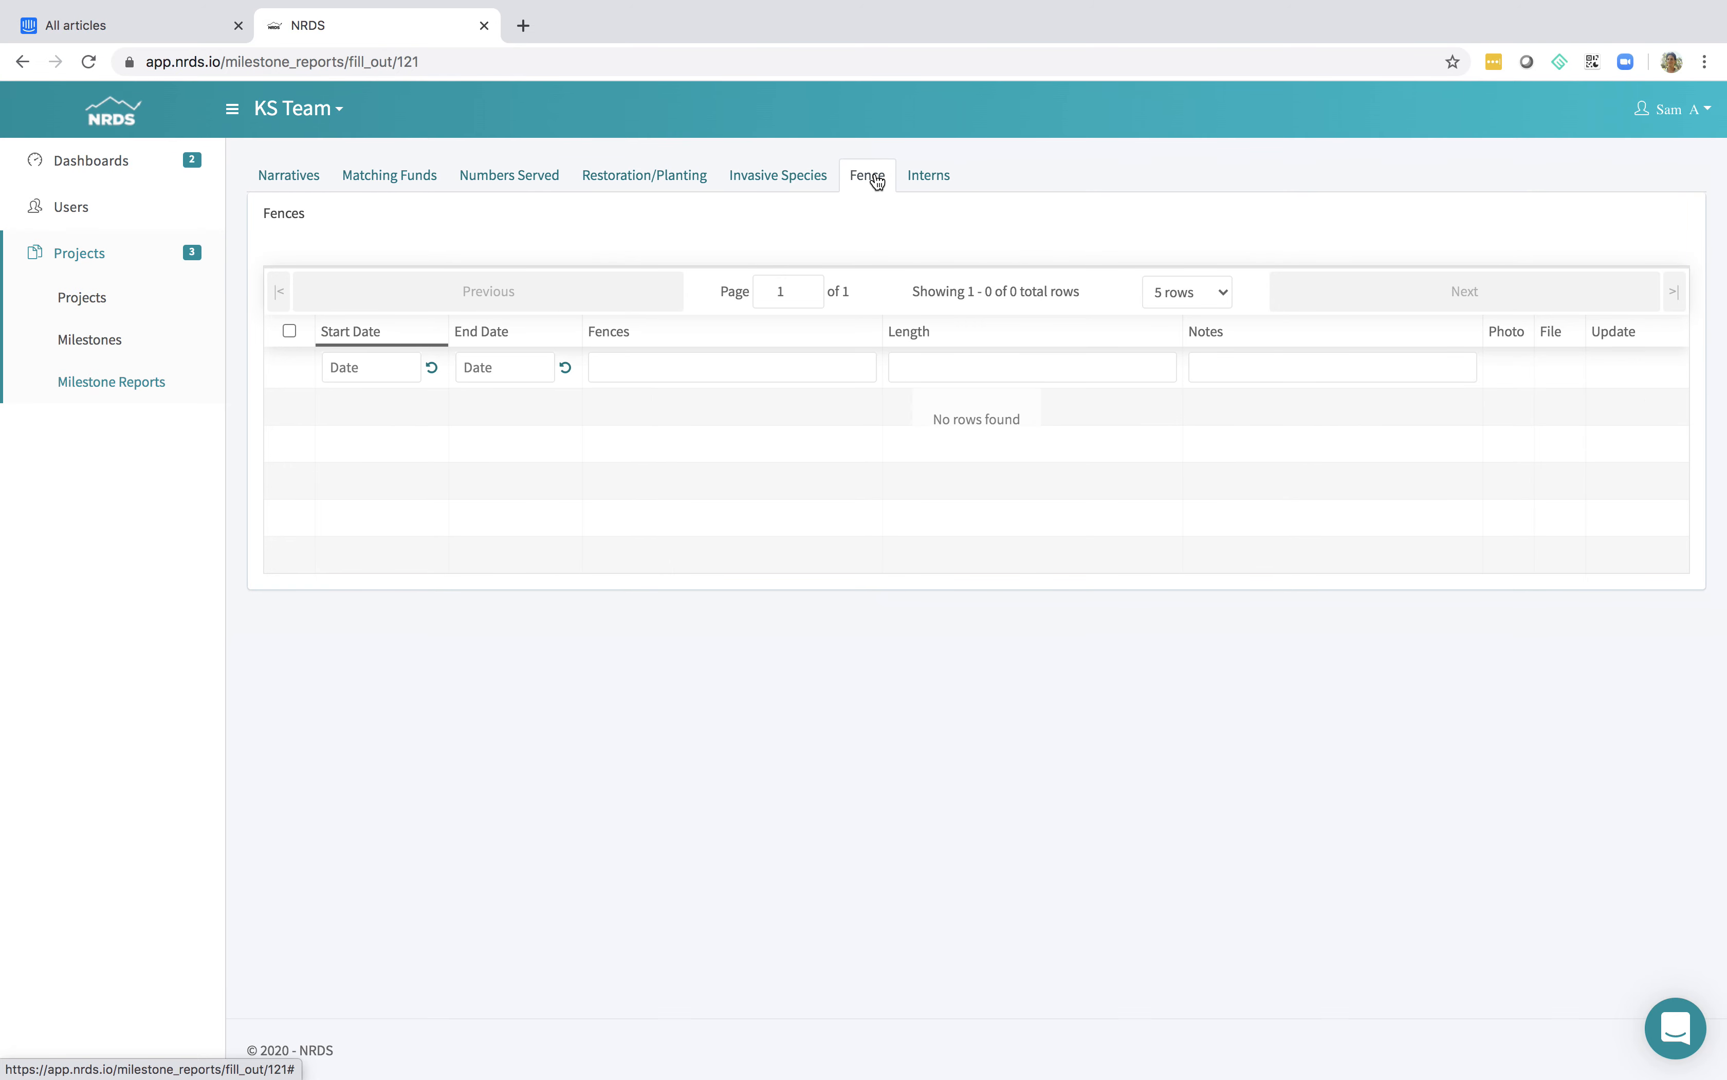
{"action": "left_click", "coordinate": [814, 177]}
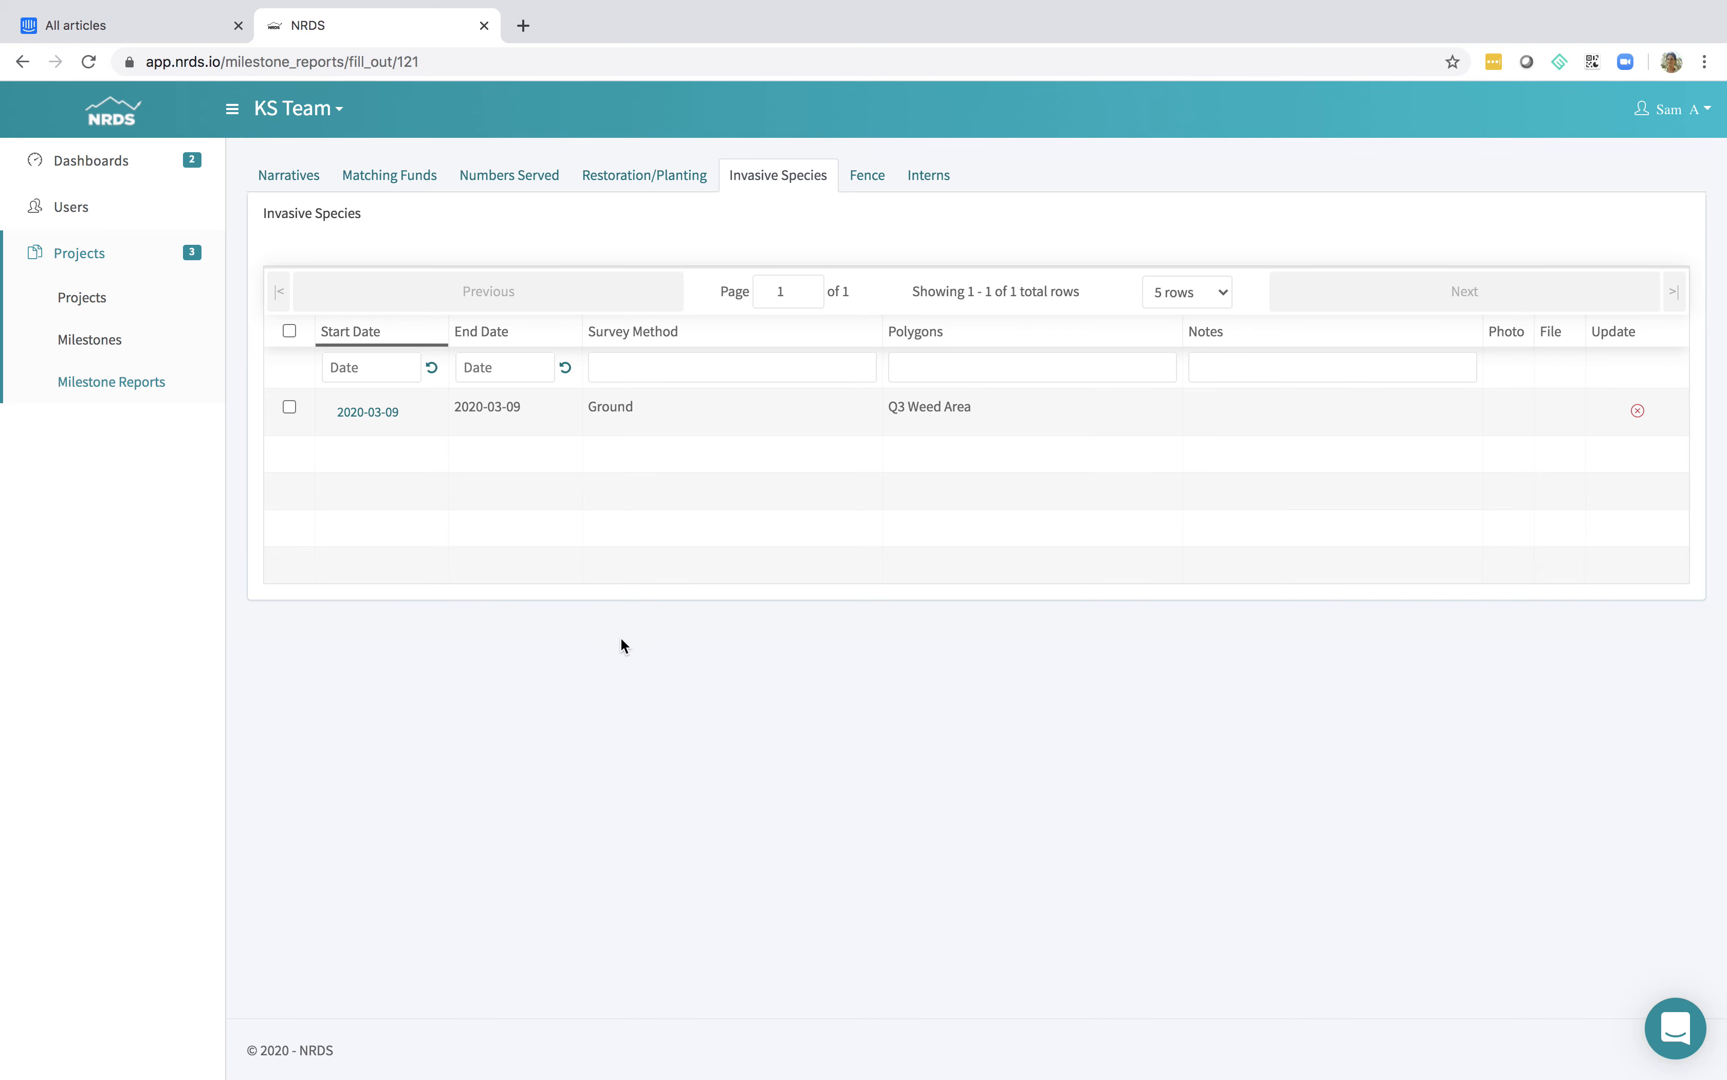
Search the help articles for "project", look over the suggested articles and contact options, and close the help messenger
{"action": "left_click", "coordinate": [1668, 1027]}
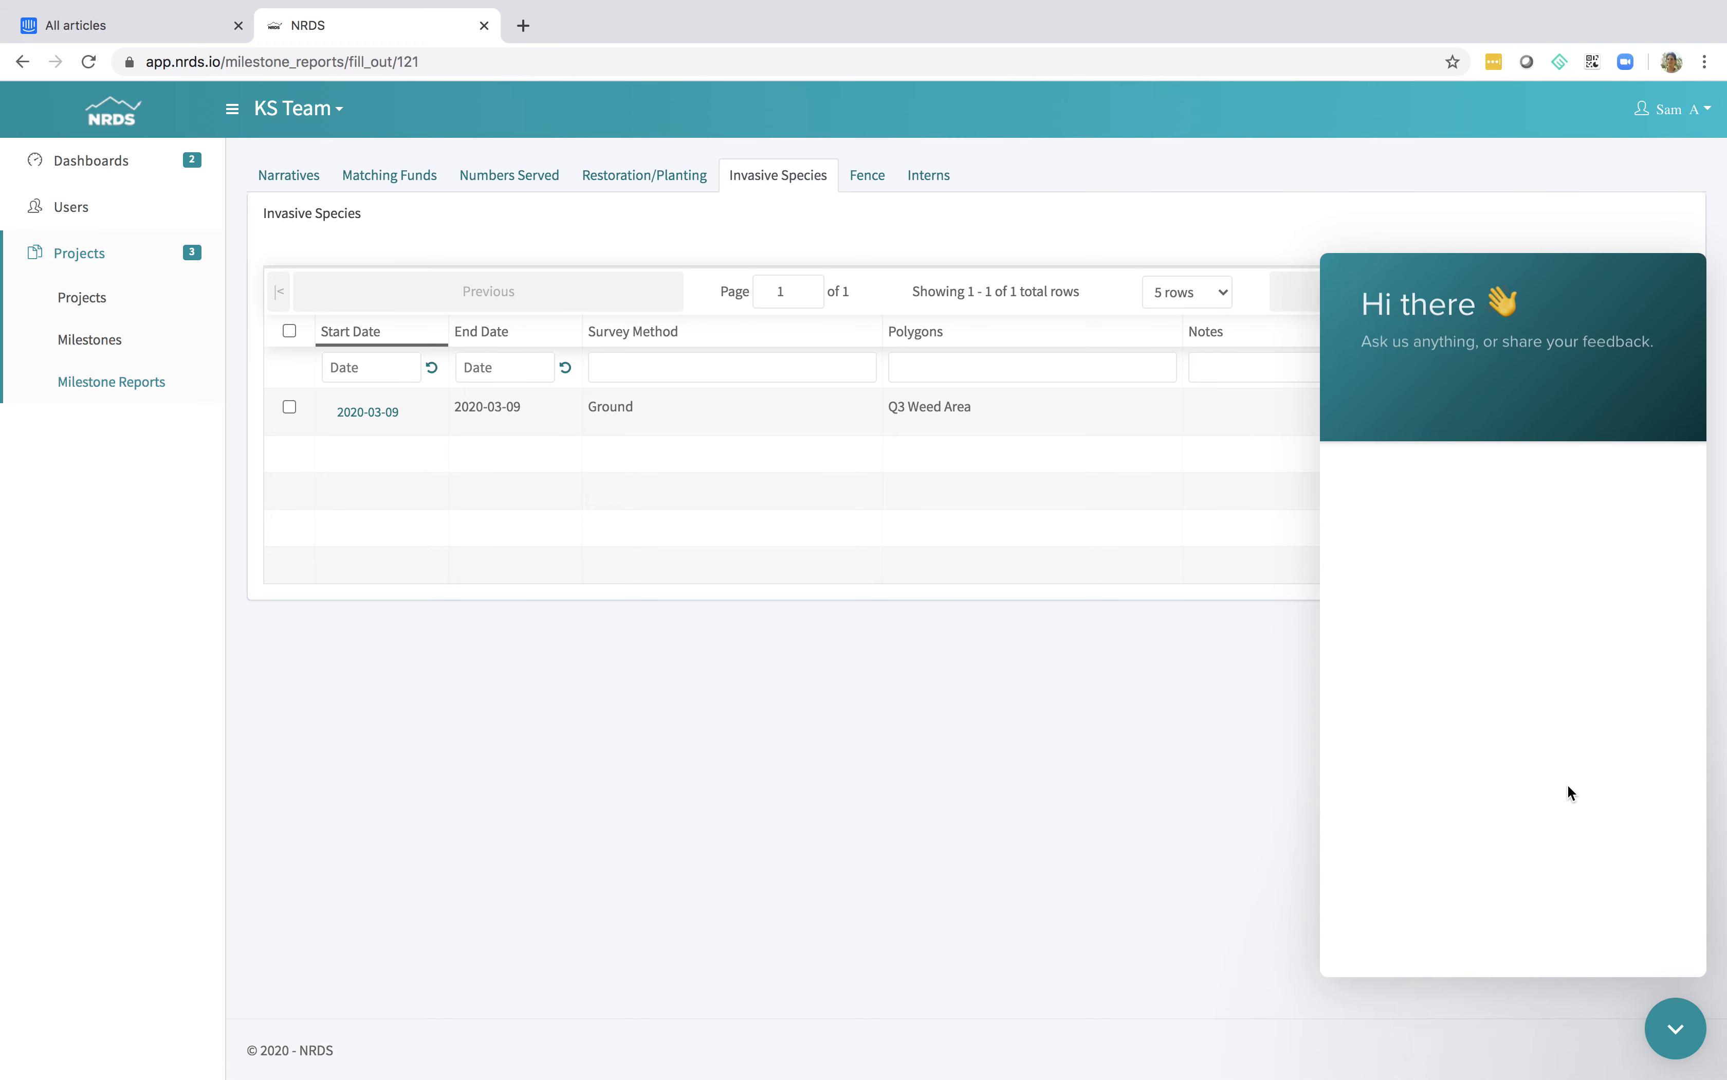
{"action": "left_click", "coordinate": [1422, 668]}
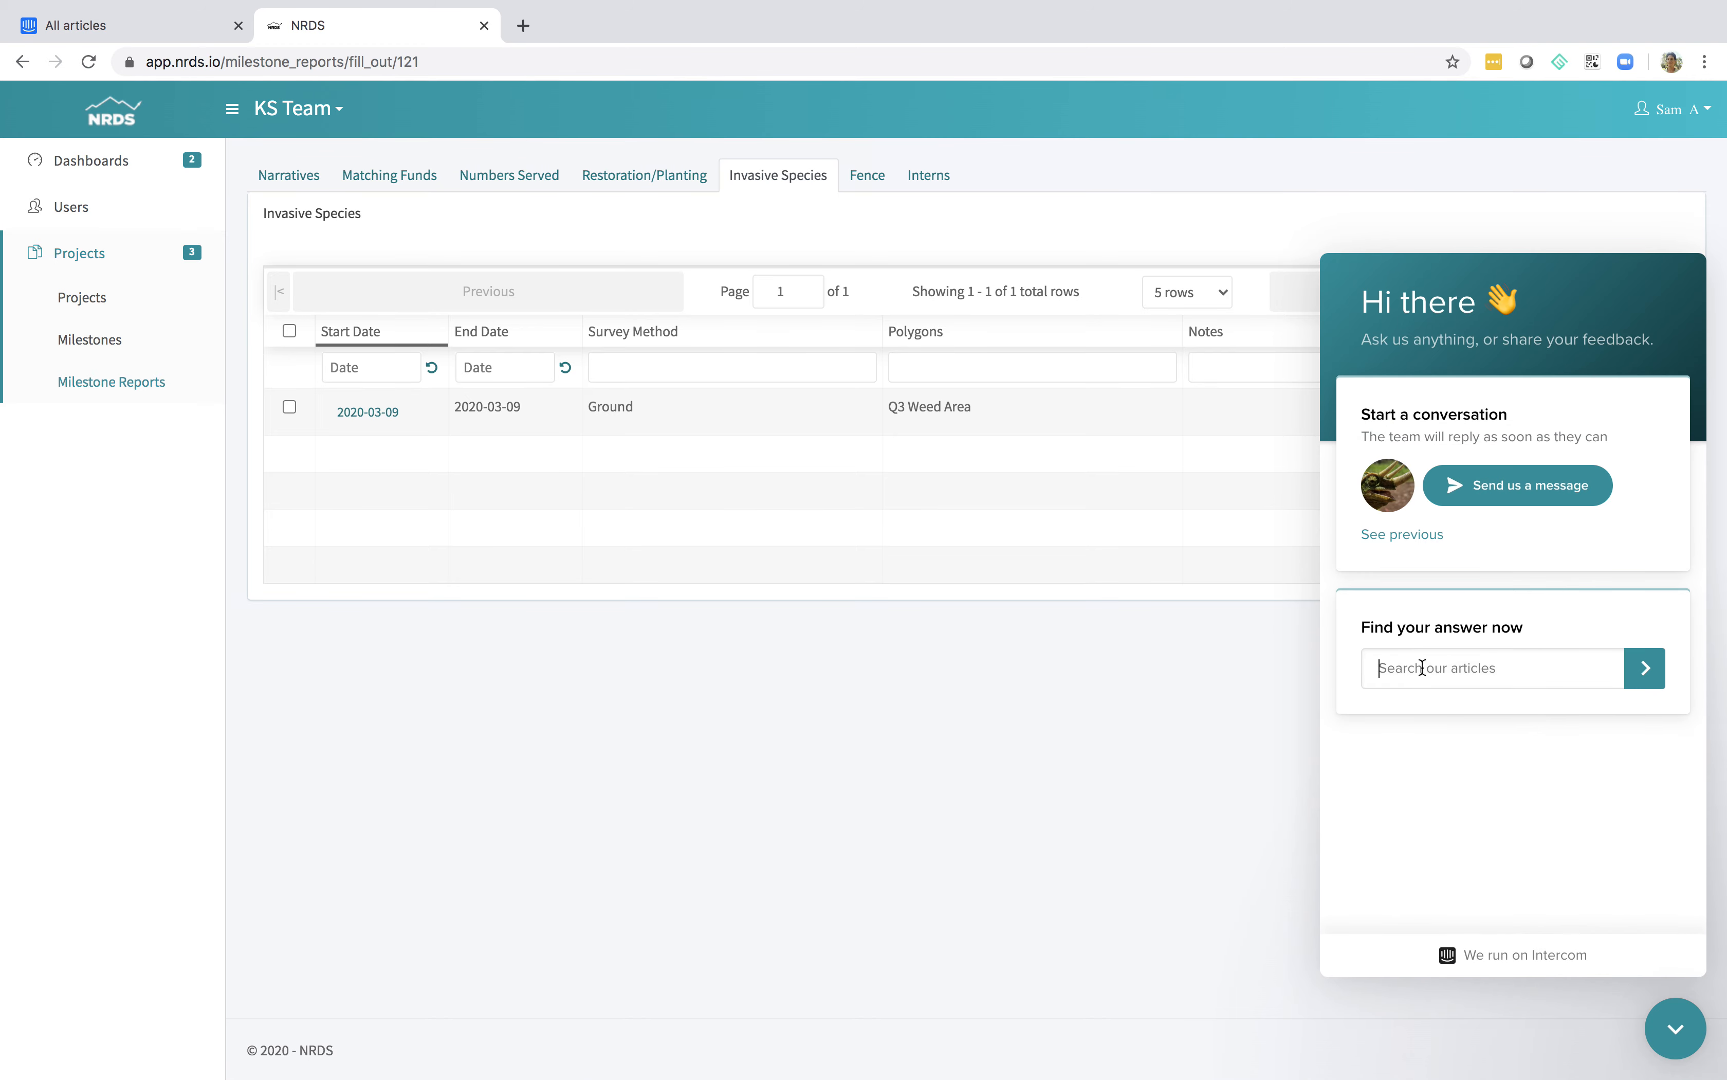
{"action": "type", "text": "project"}
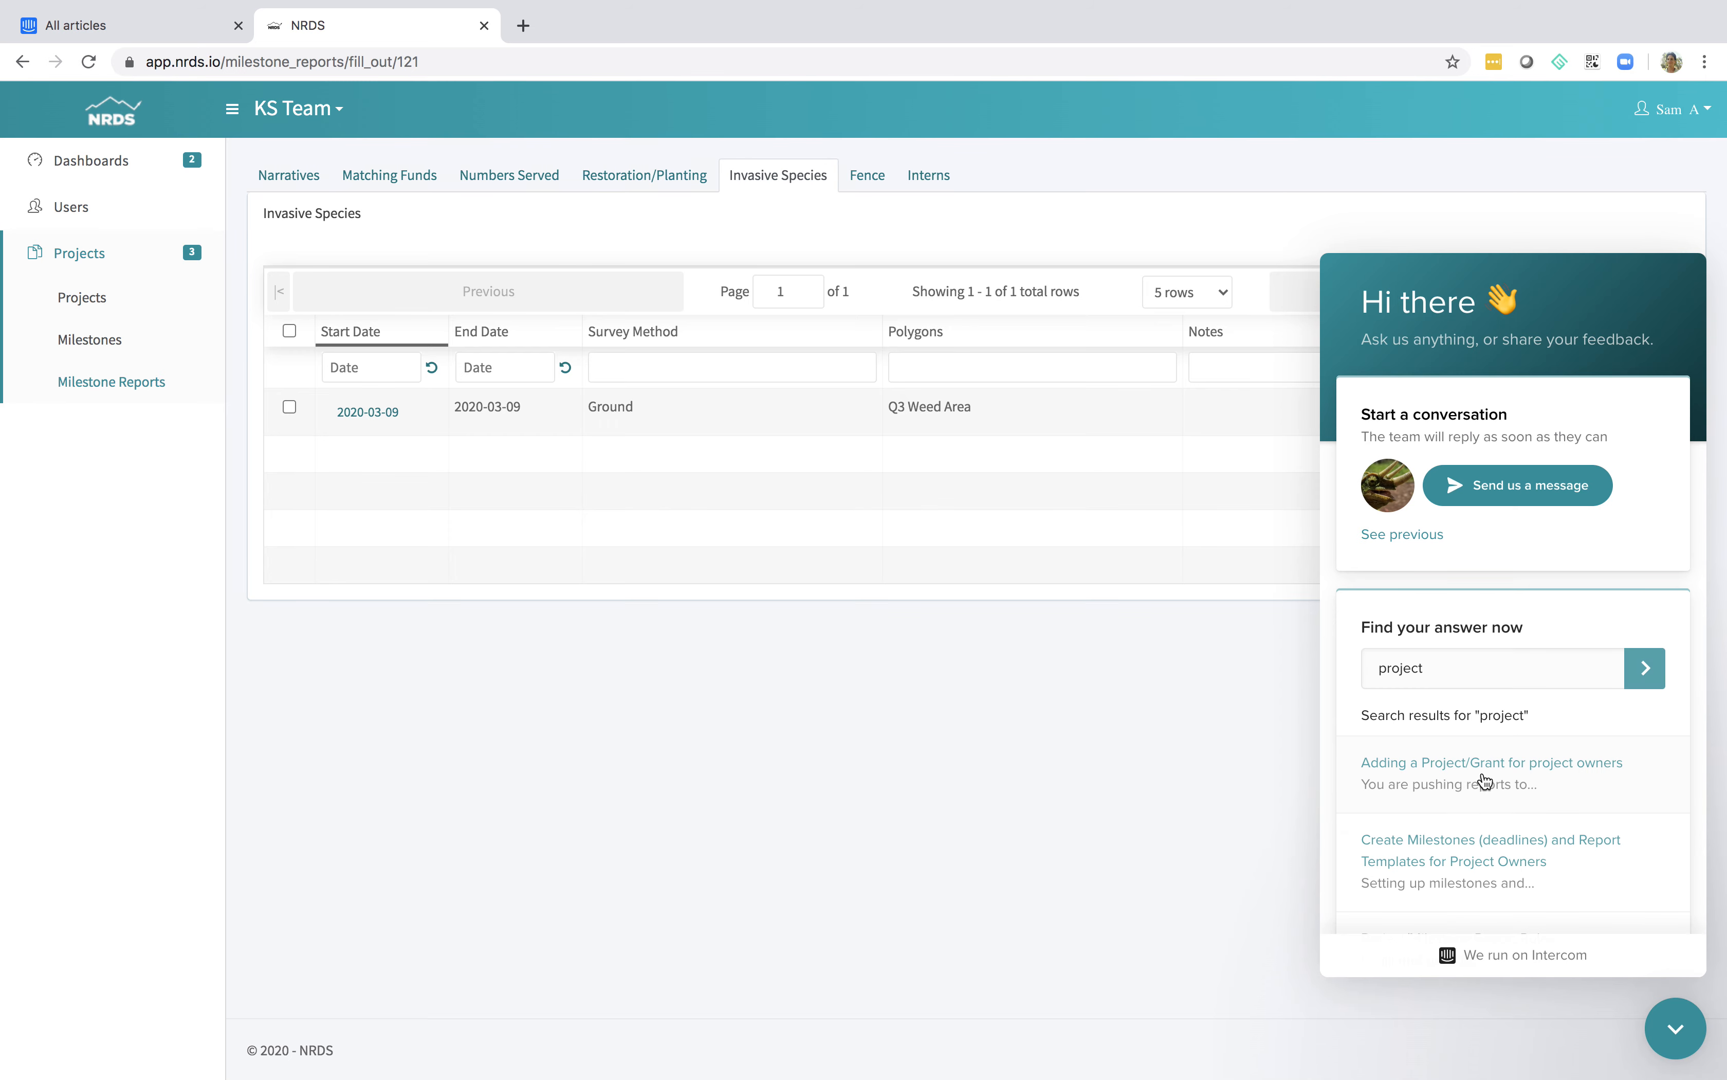
{"action": "scroll", "coordinate": [1460, 800], "scroll_direction": "down", "scroll_amount": 3}
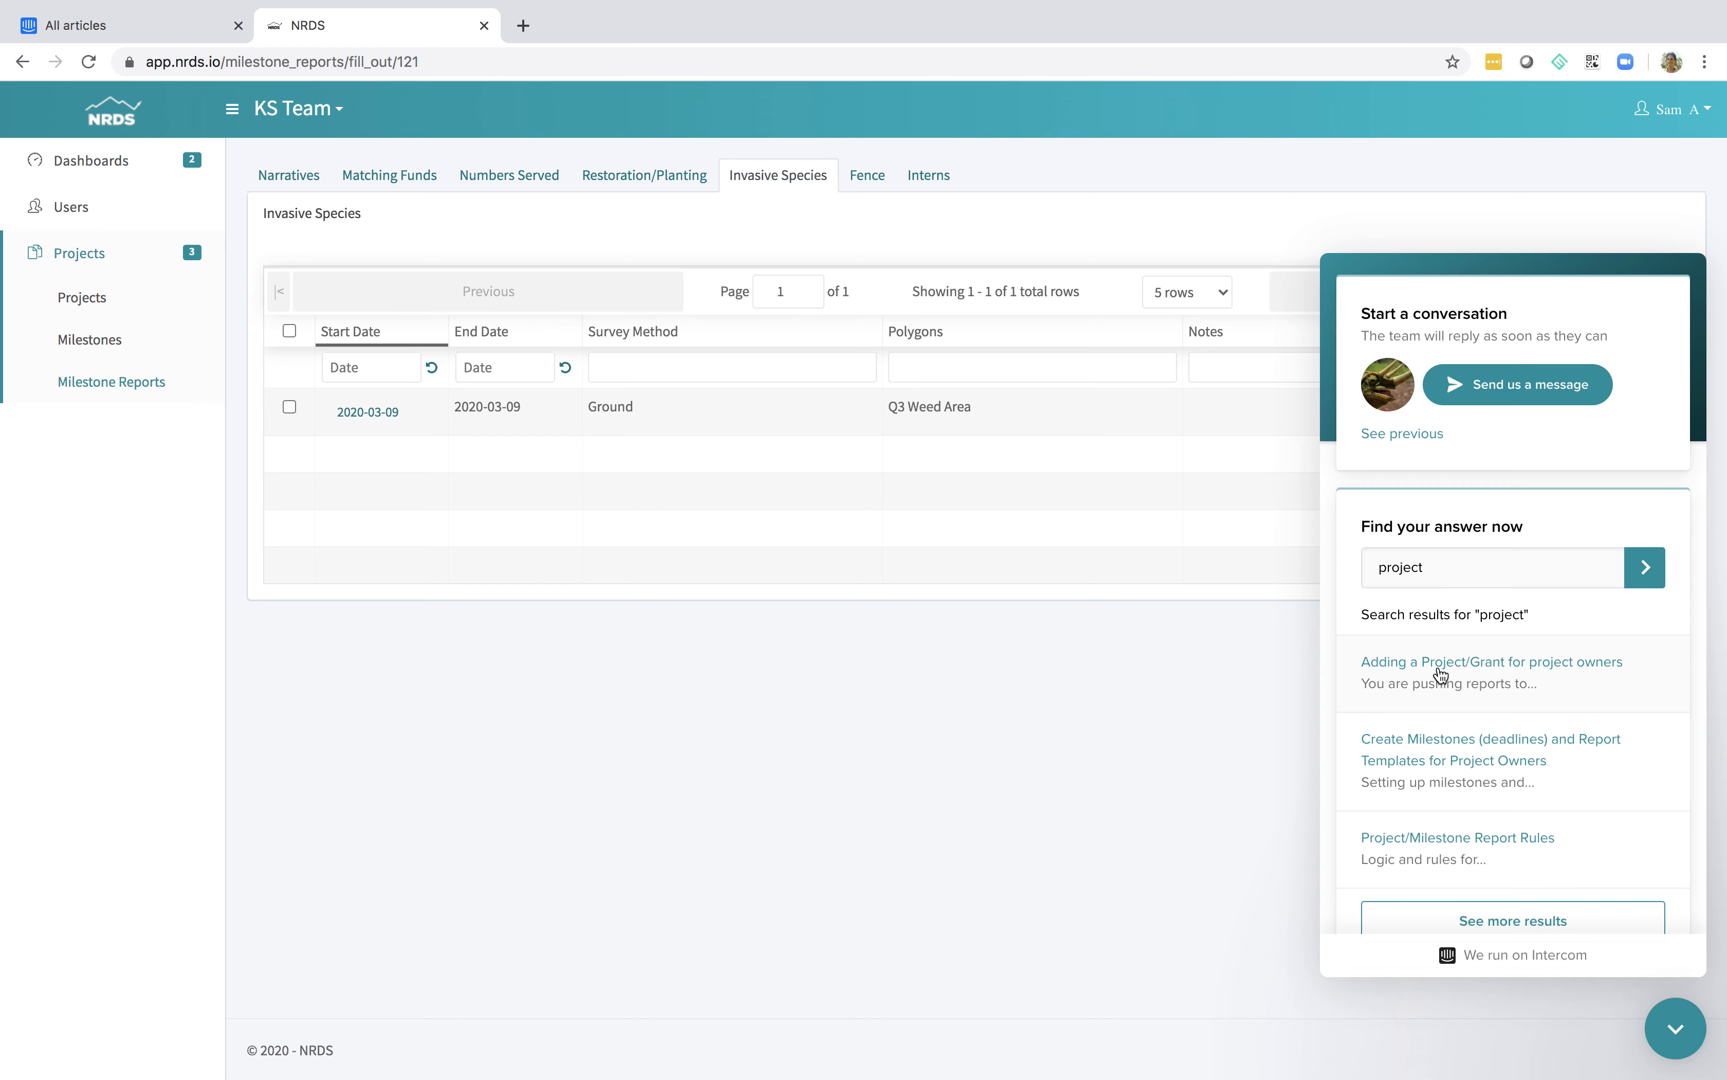
{"action": "scroll", "coordinate": [1527, 677], "scroll_direction": "up", "scroll_amount": 2}
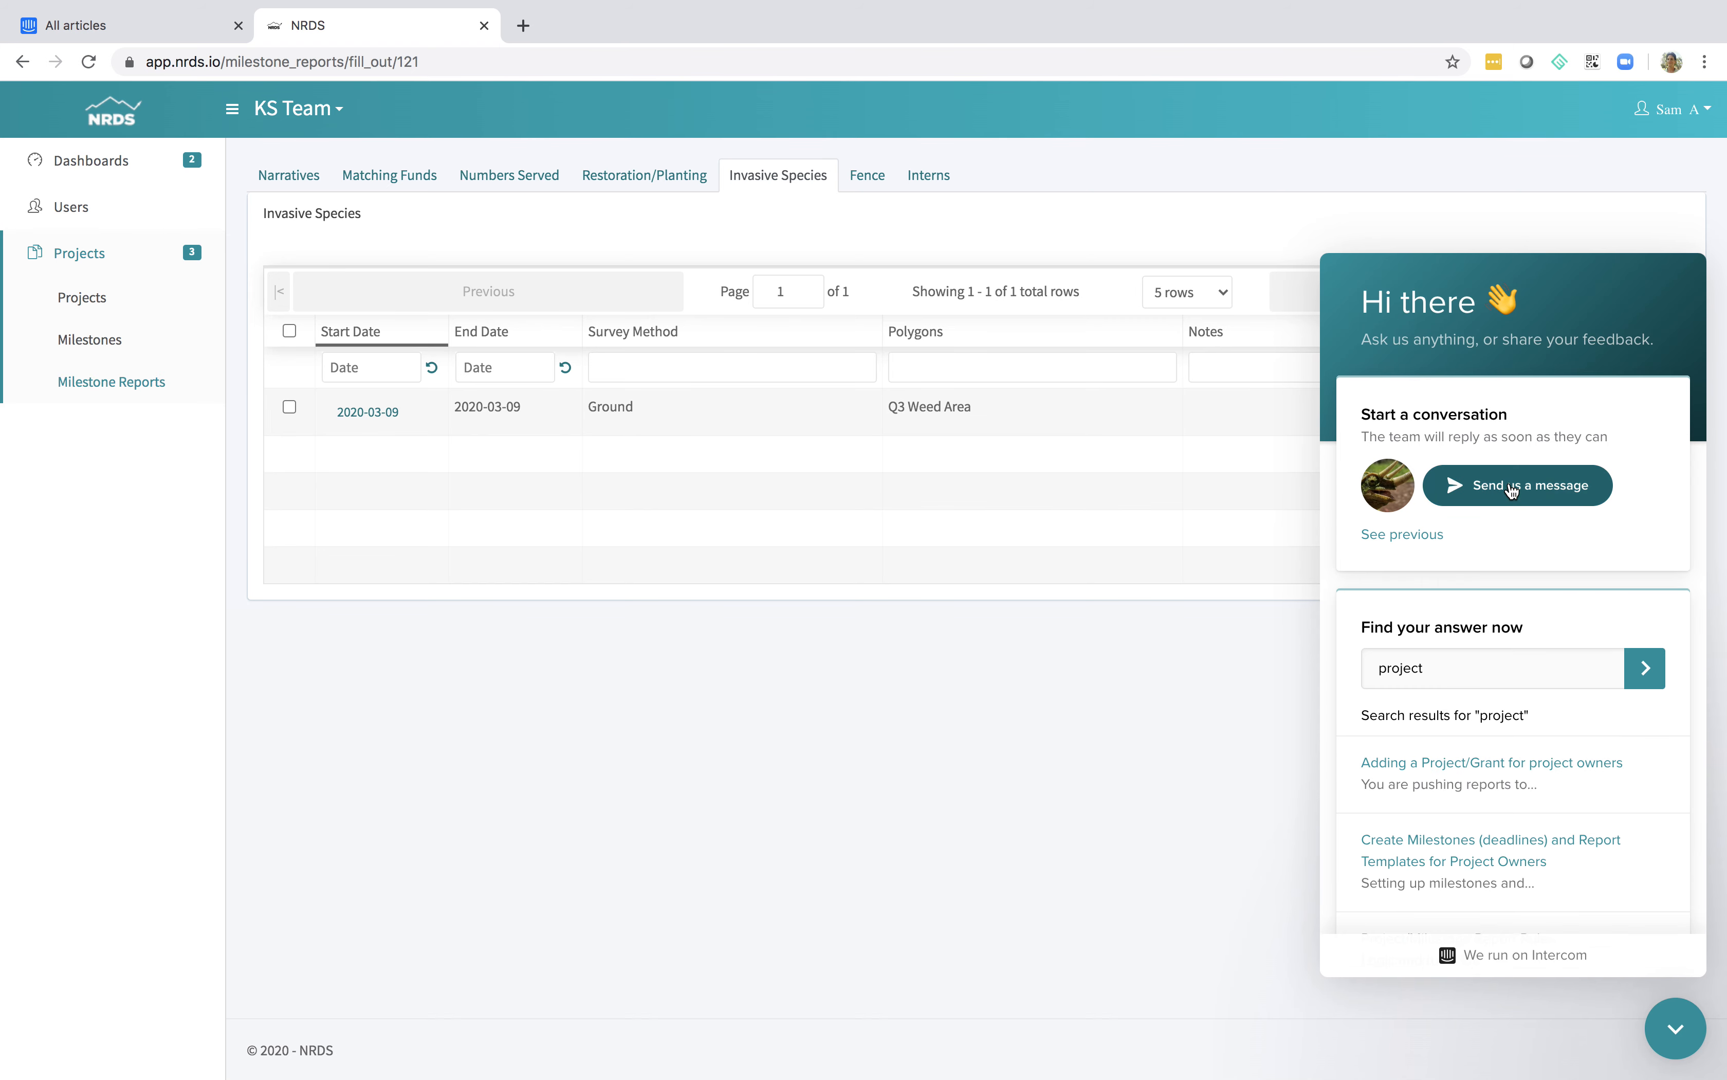
{"action": "left_click", "coordinate": [1663, 1044]}
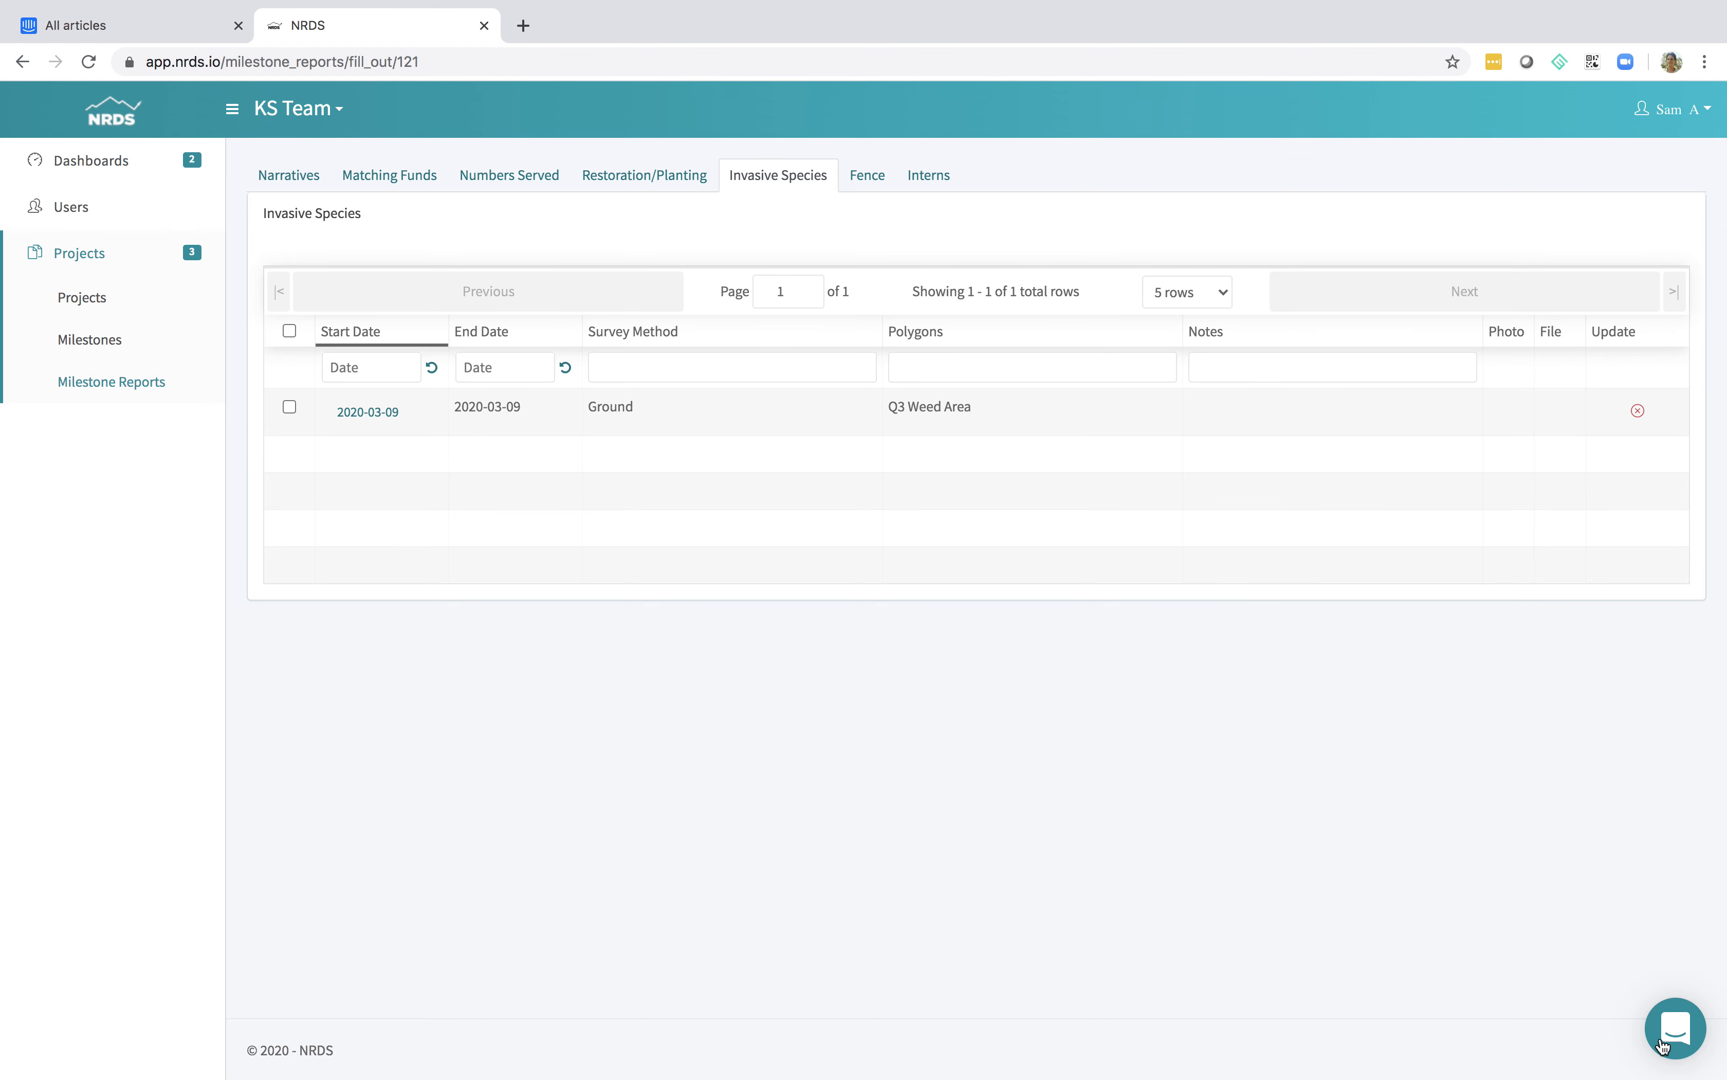